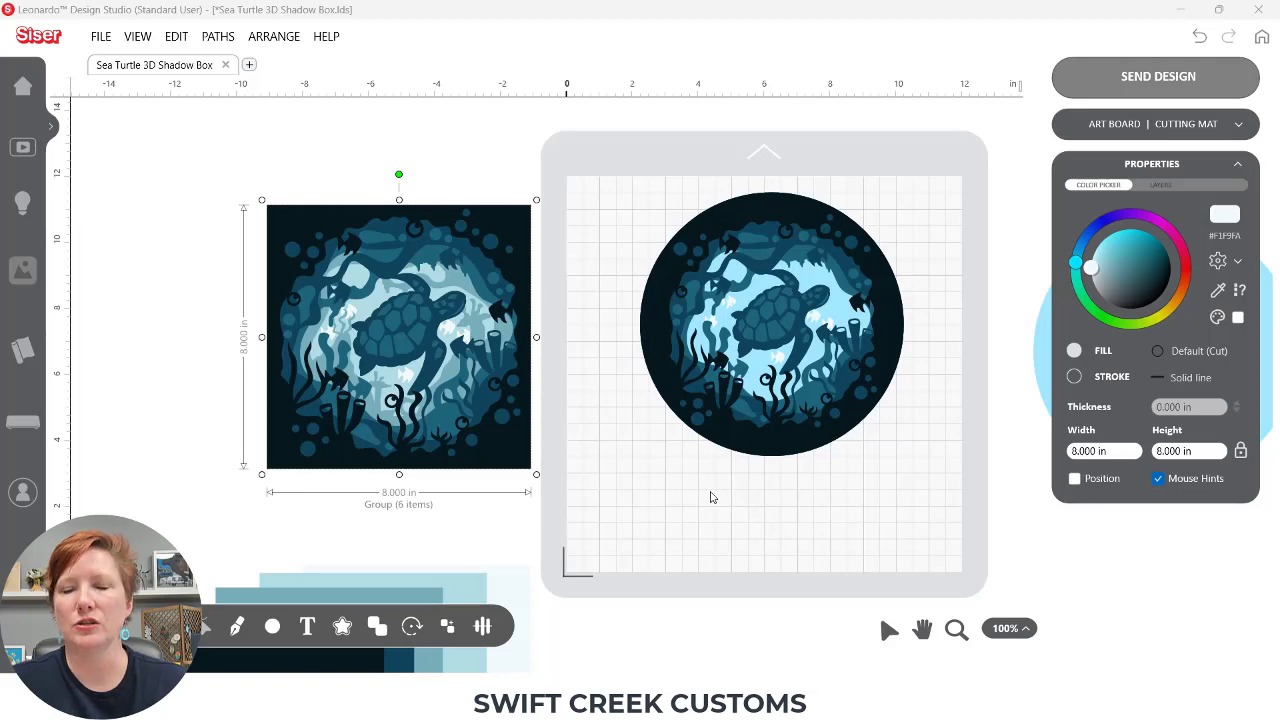
Step: Return to the design studio and start a new blank document
mouse_move(627, 705)
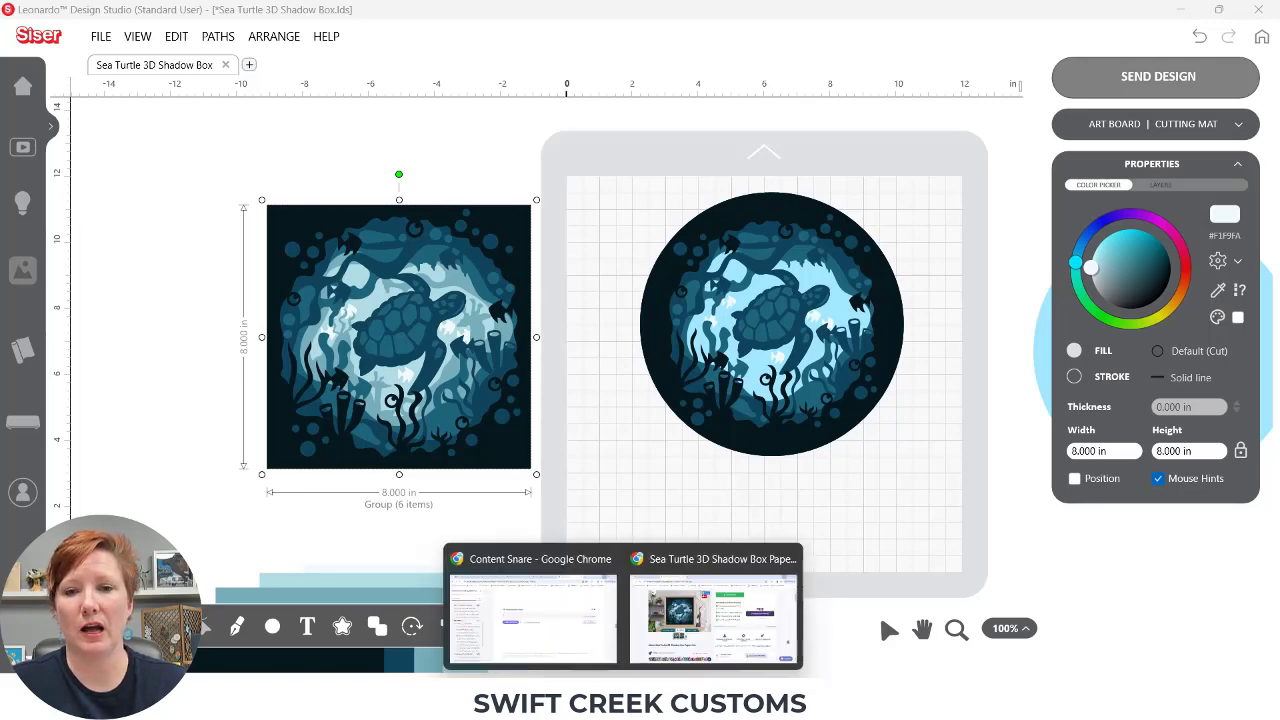
left_click(676, 634)
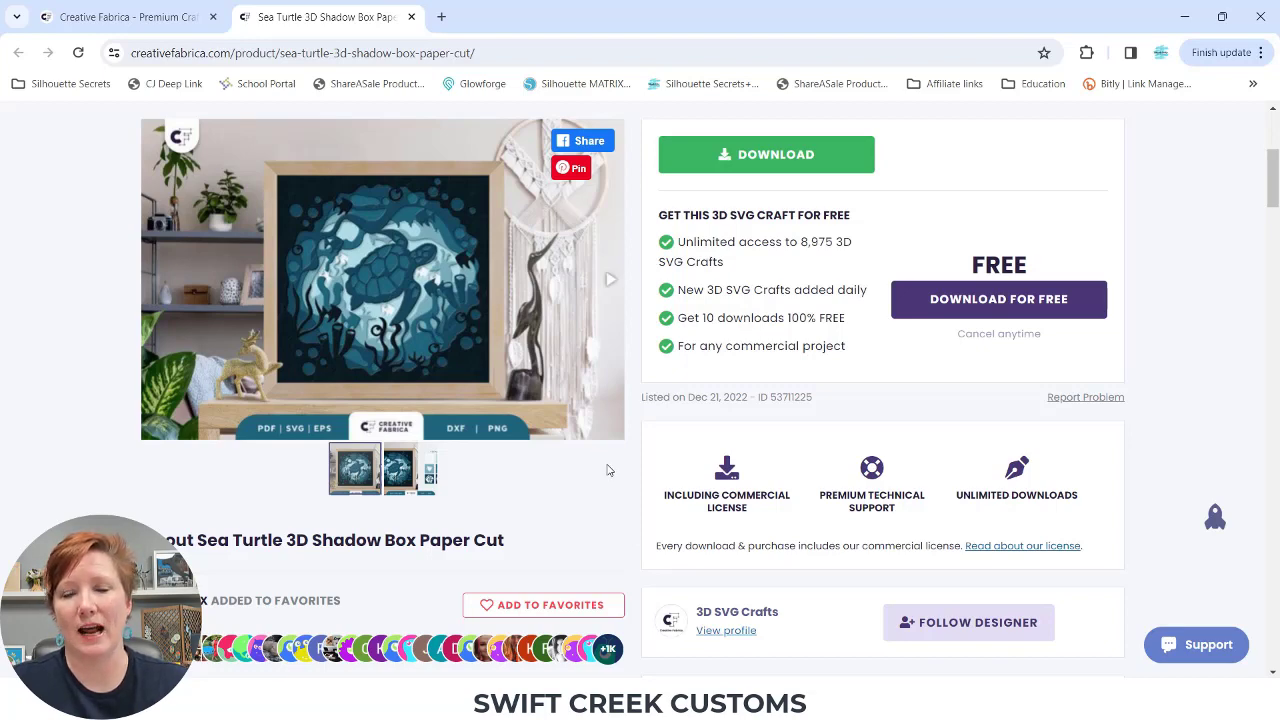
mouse_move(985, 705)
left_click(985, 610)
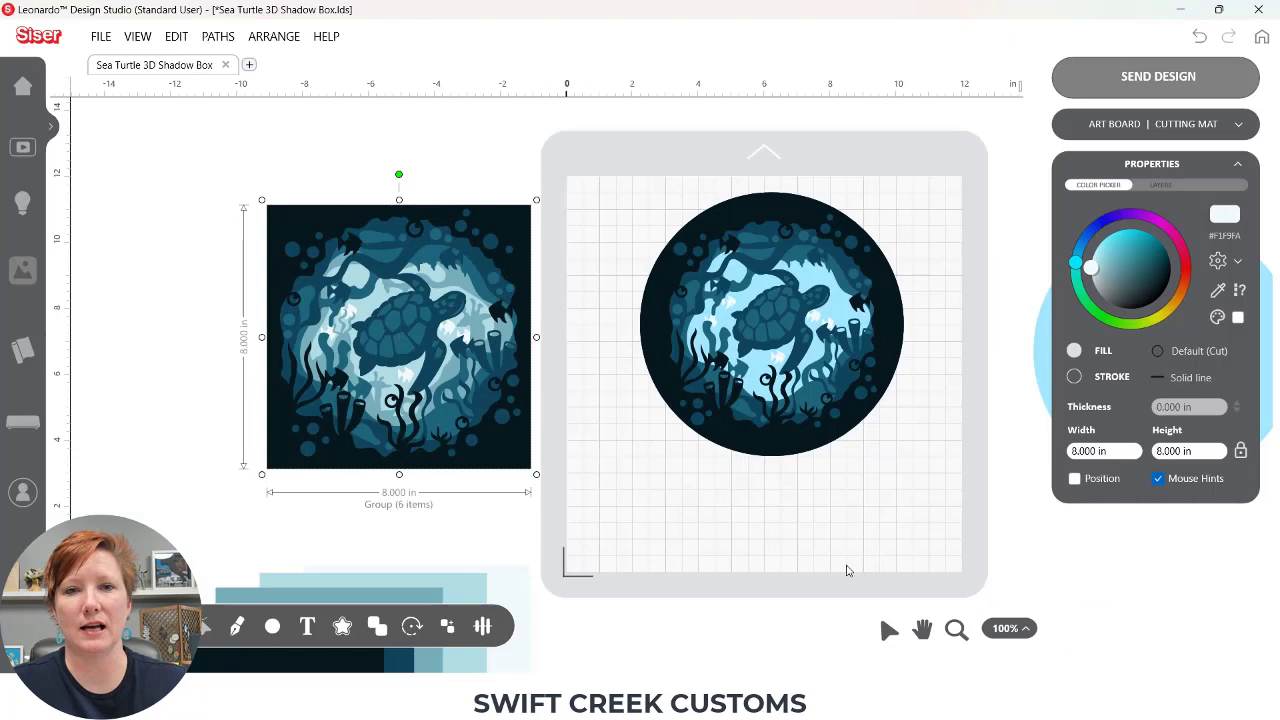
left_click(250, 66)
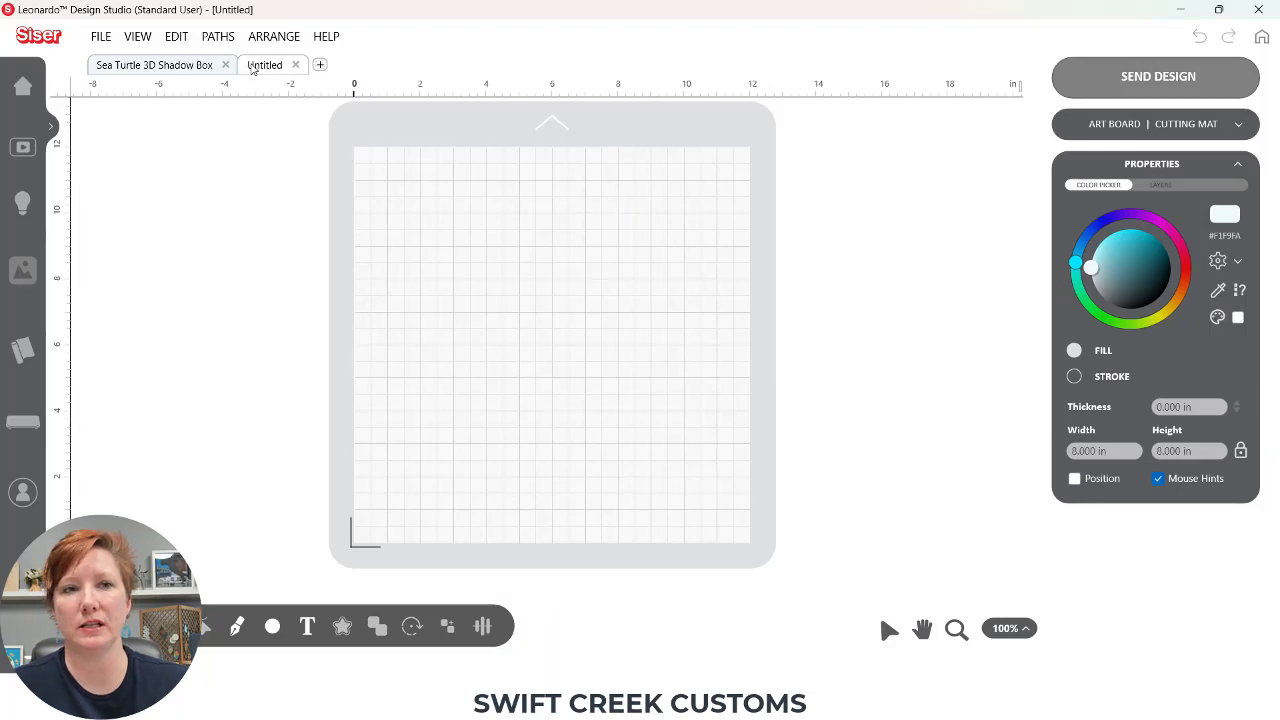
Step: Import the Layer 1 LDS file as Cut Only
left_click(101, 38)
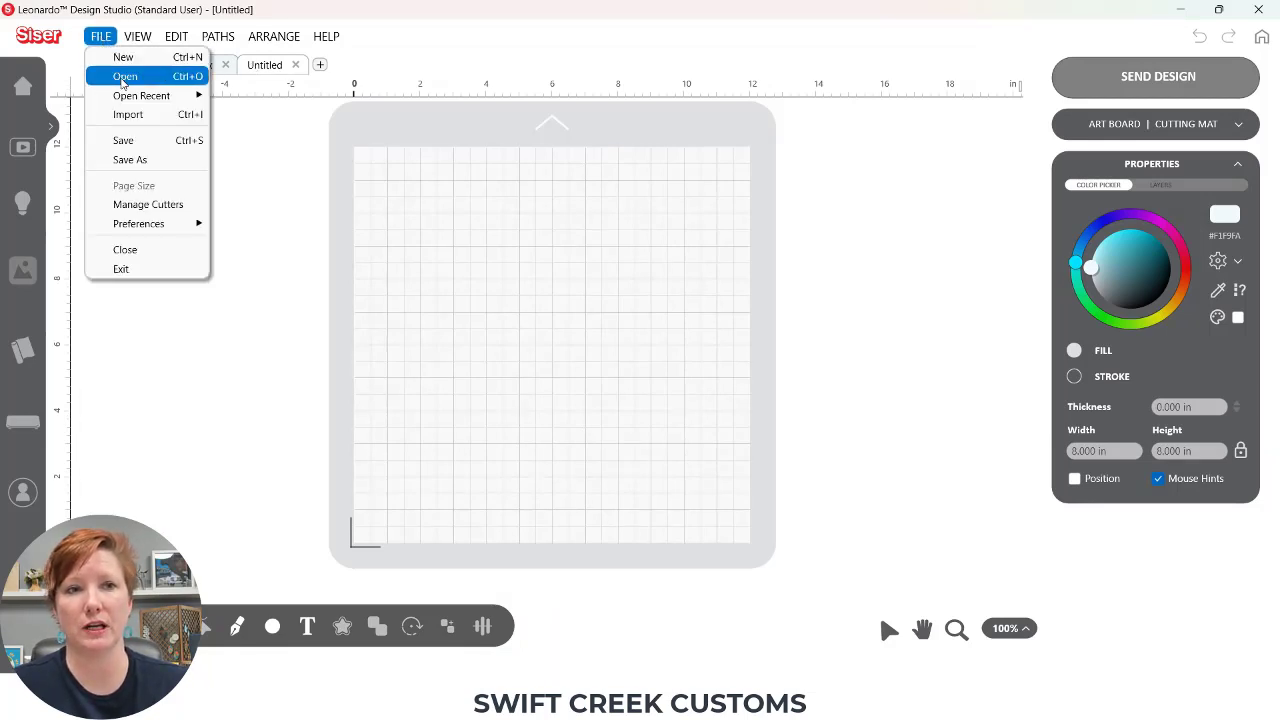
left_click(124, 77)
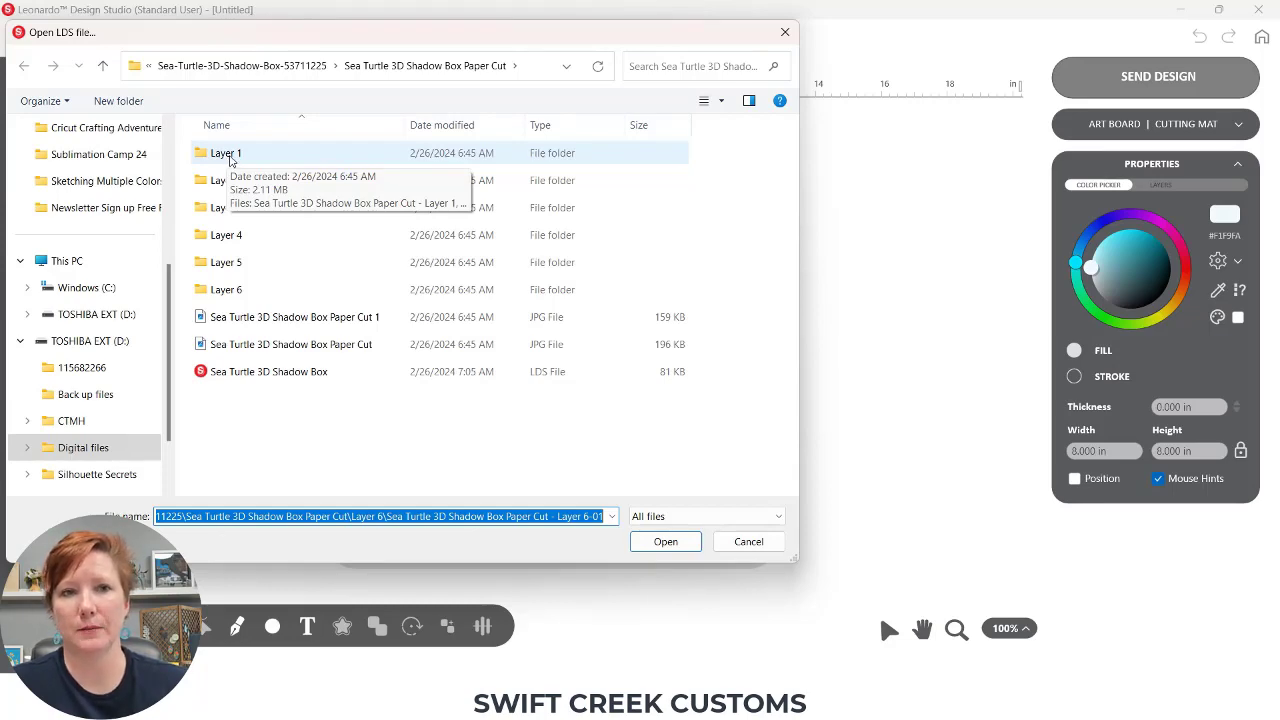
double_click(226, 153)
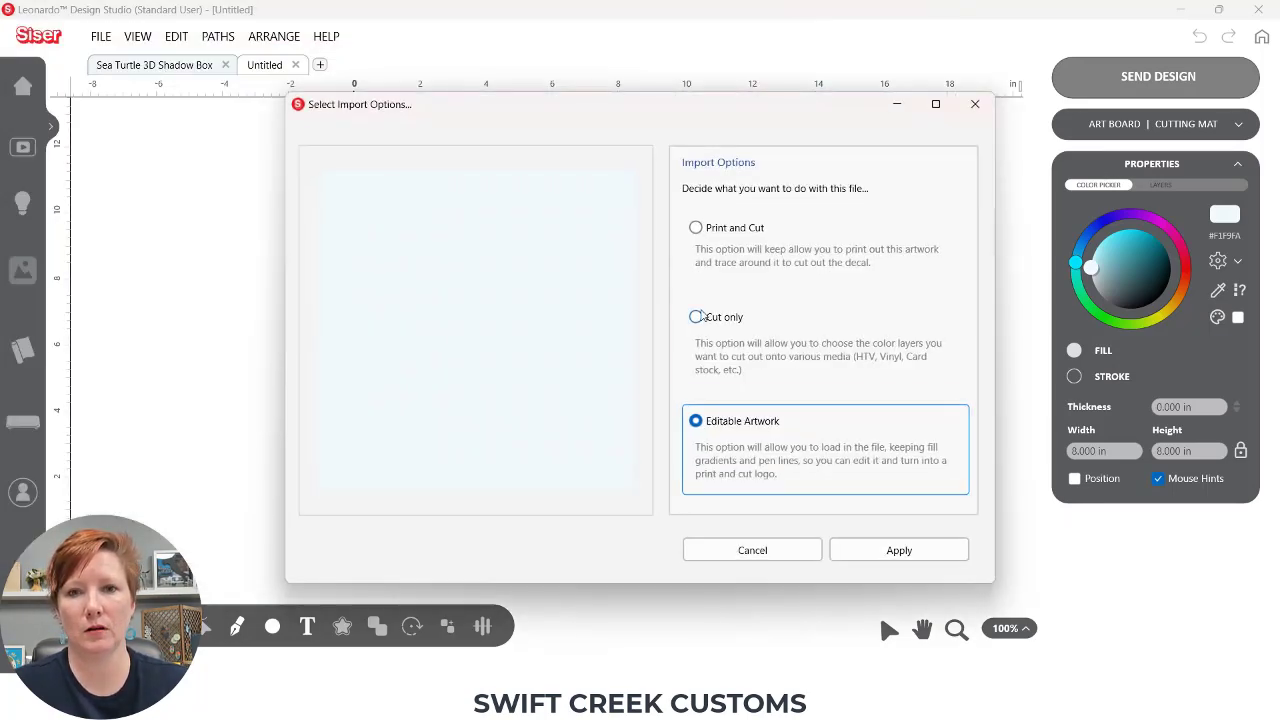
left_click(694, 311)
left_click(894, 546)
Step: Import the Layer 6 cut file as Cut Only and place it on the mat
left_click(101, 36)
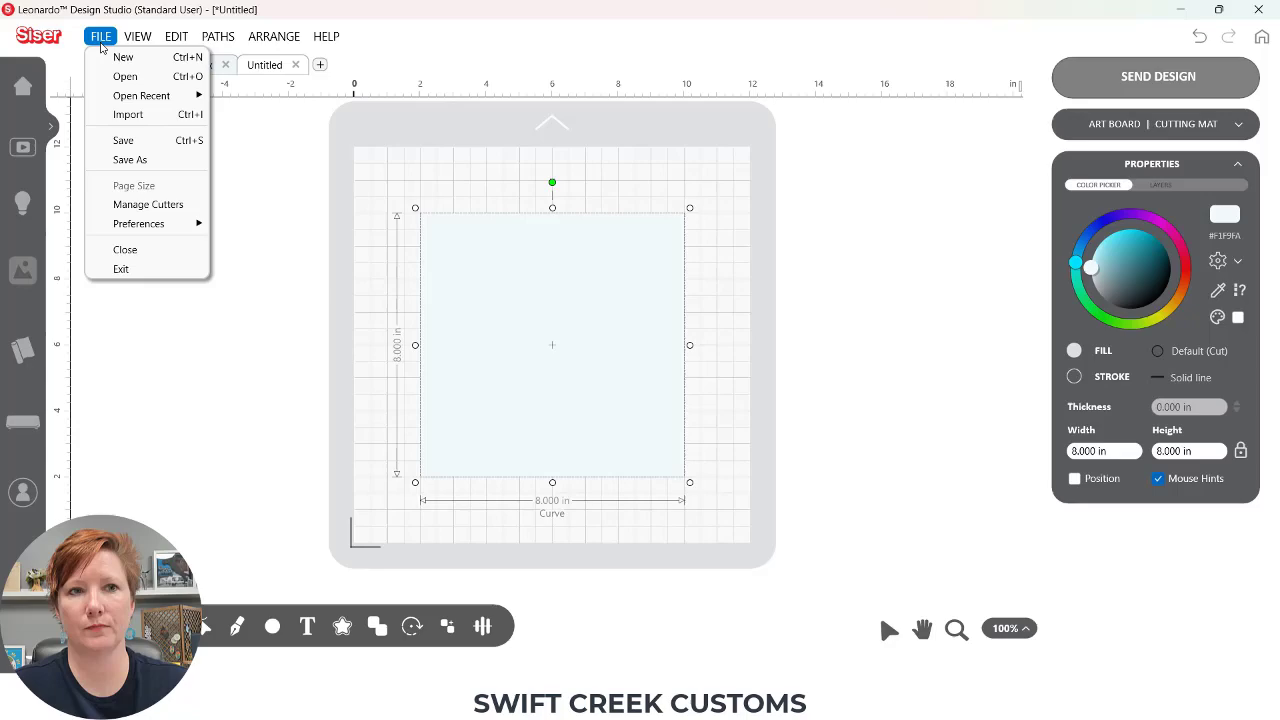
left_click(125, 76)
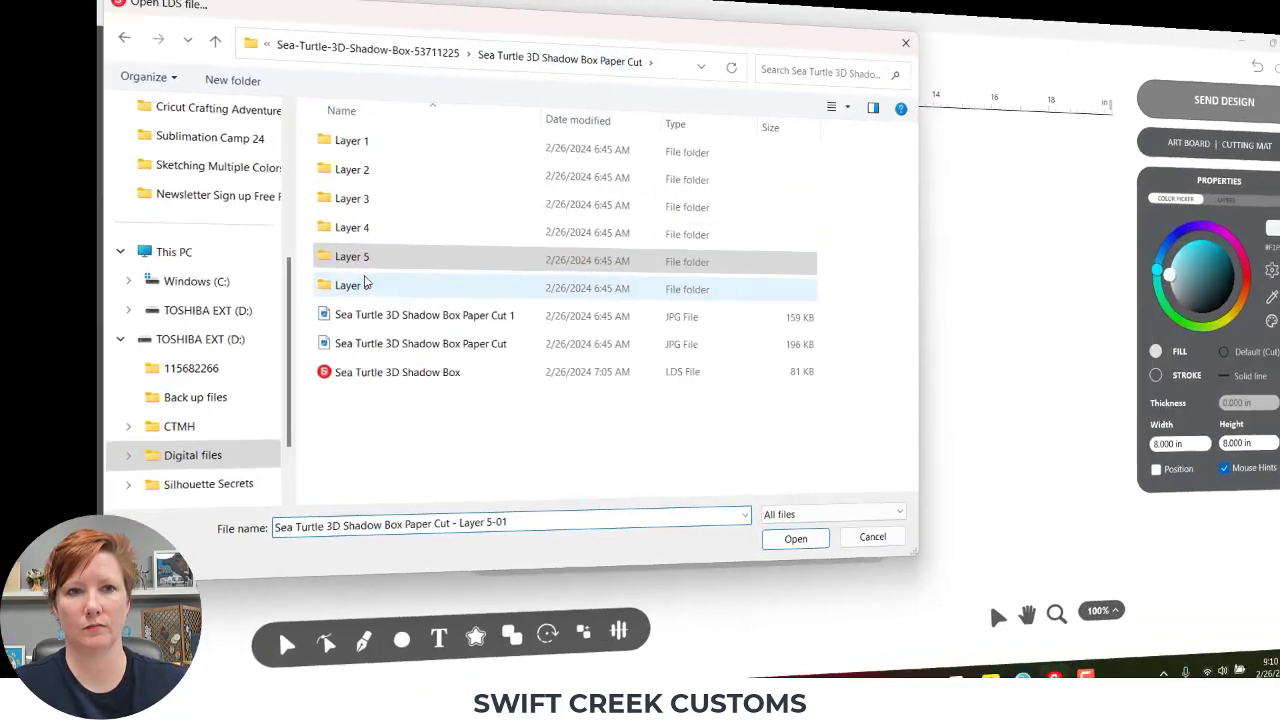
double_click(290, 320)
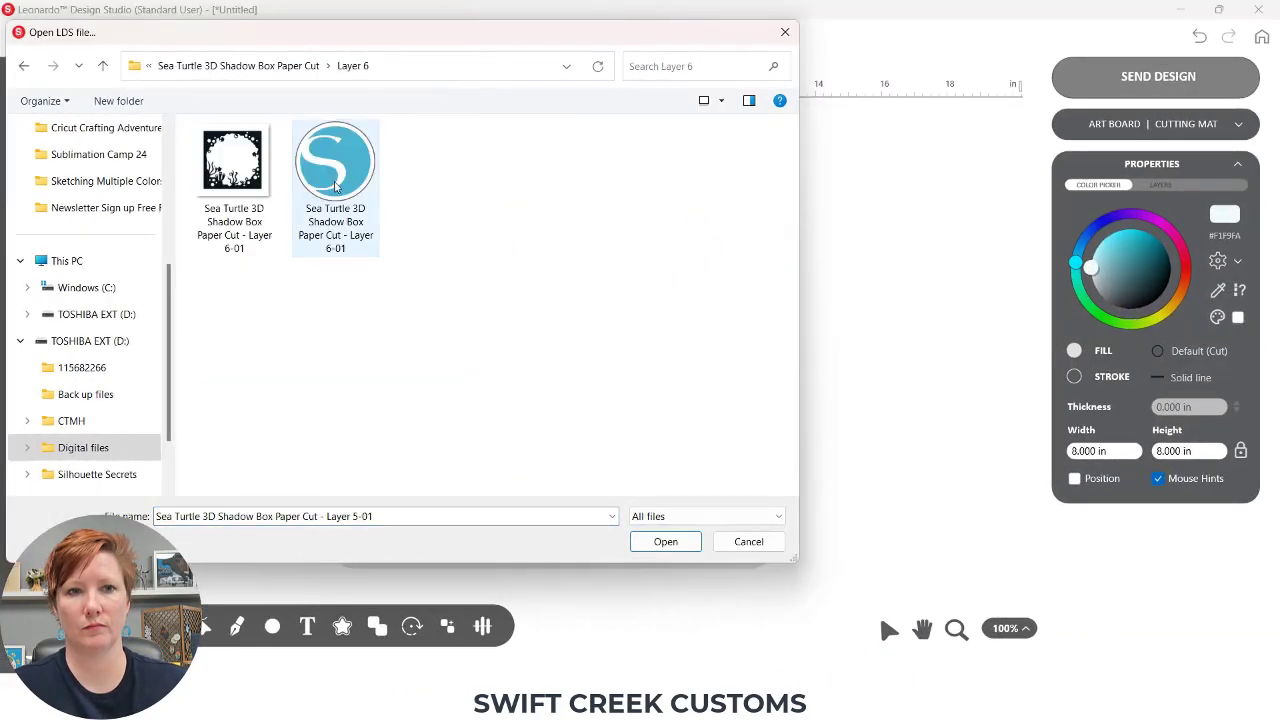
double_click(336, 186)
left_click(692, 318)
left_click(850, 548)
left_click(855, 552)
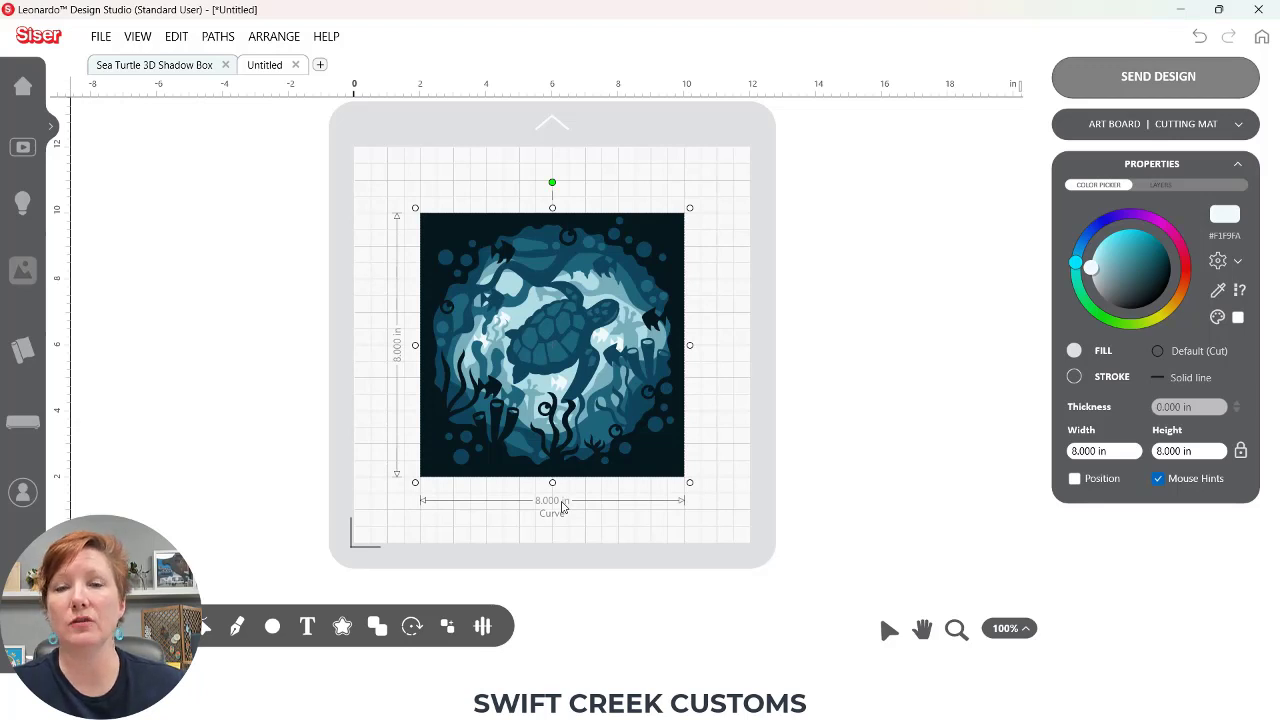
left_click_drag(609, 154, 664, 340)
left_click_drag(692, 207, 539, 373)
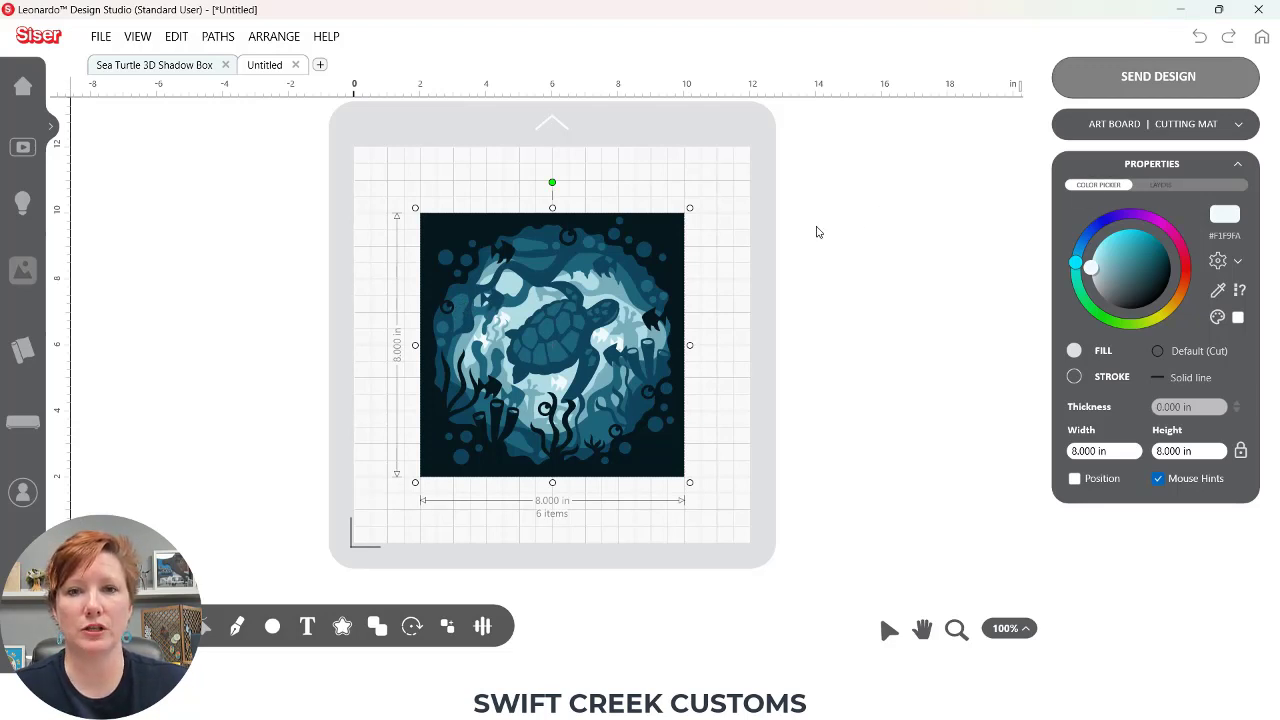
Step: Move the sea turtle design off the mat and draw a large circle on the mat
left_click(1162, 188)
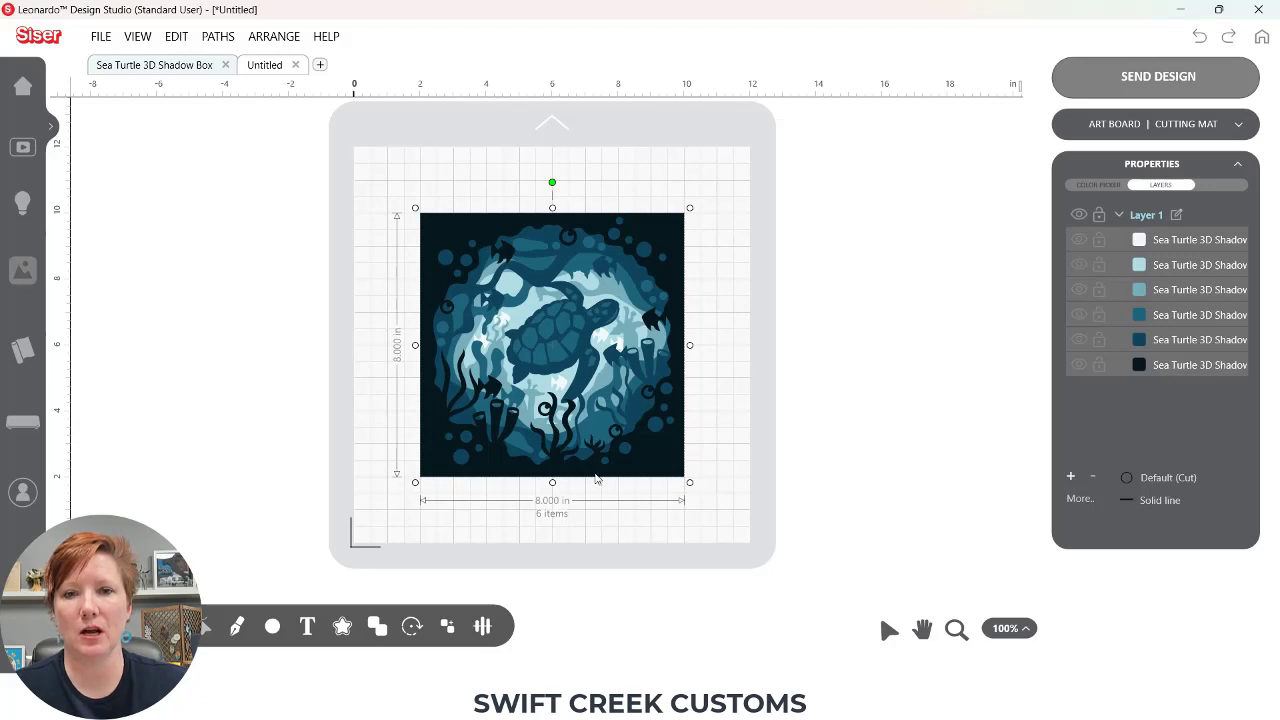
left_click_drag(651, 458, 271, 420)
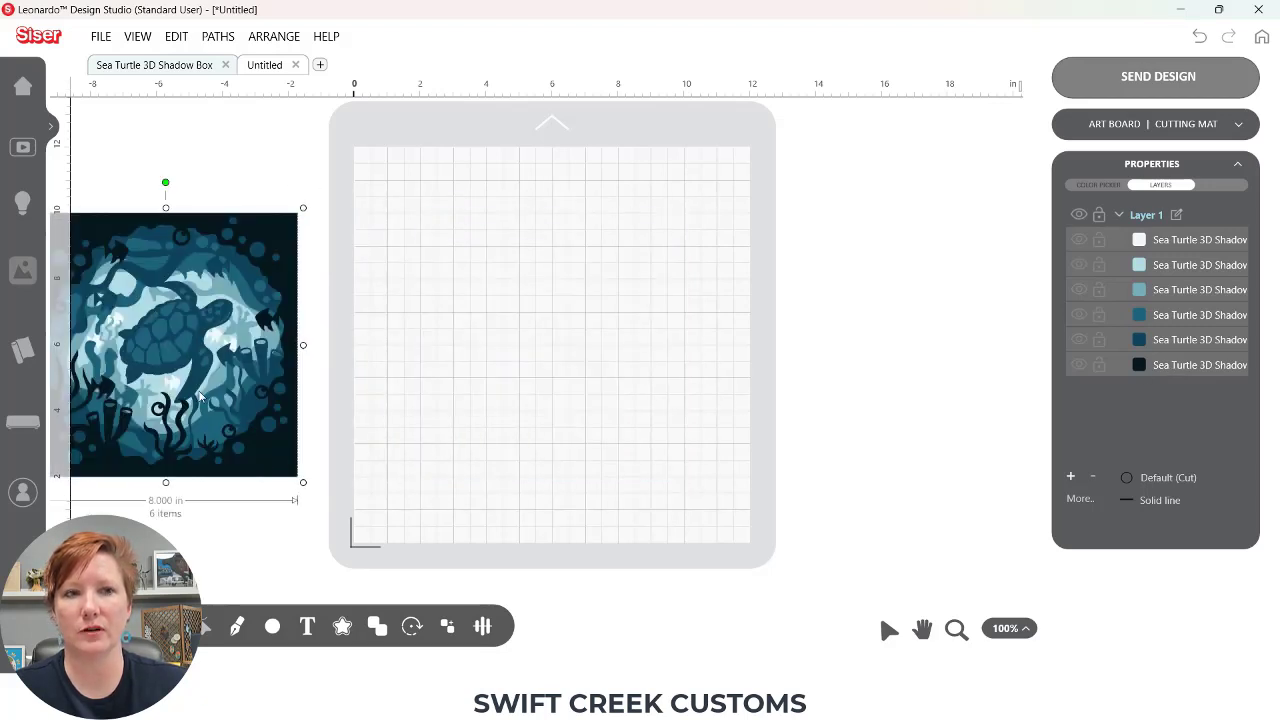
left_click(272, 627)
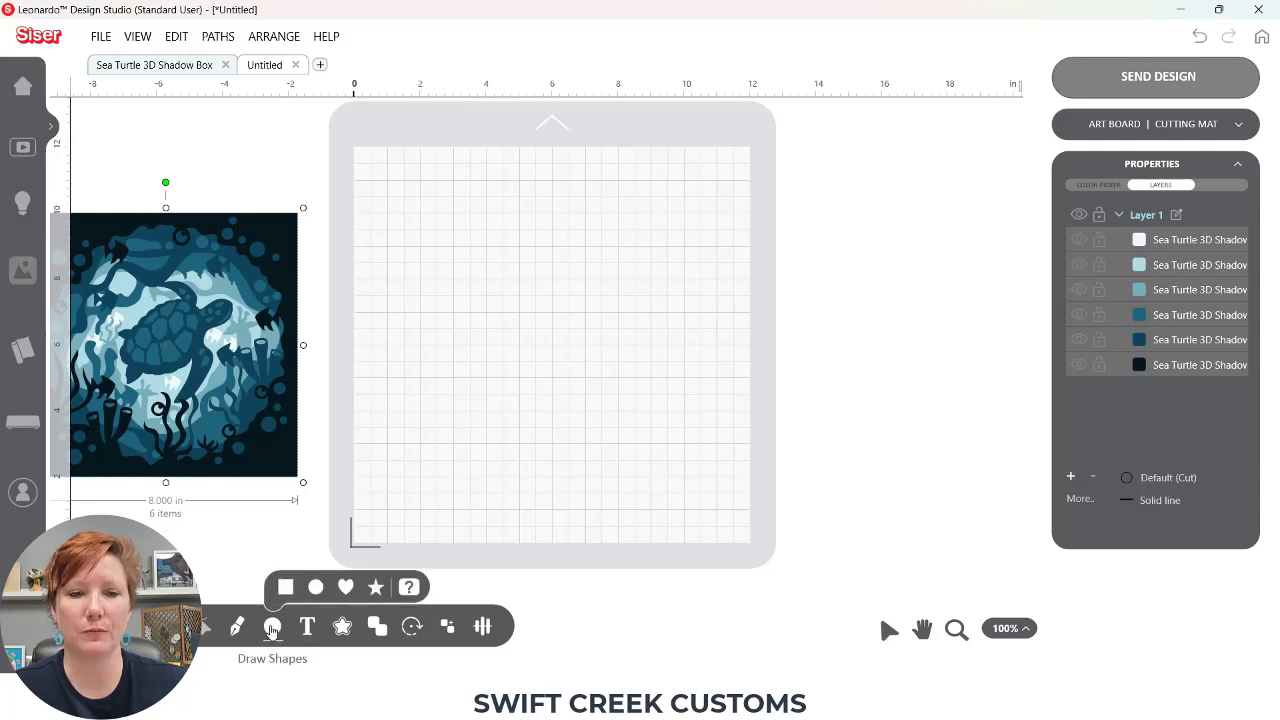
left_click(316, 589)
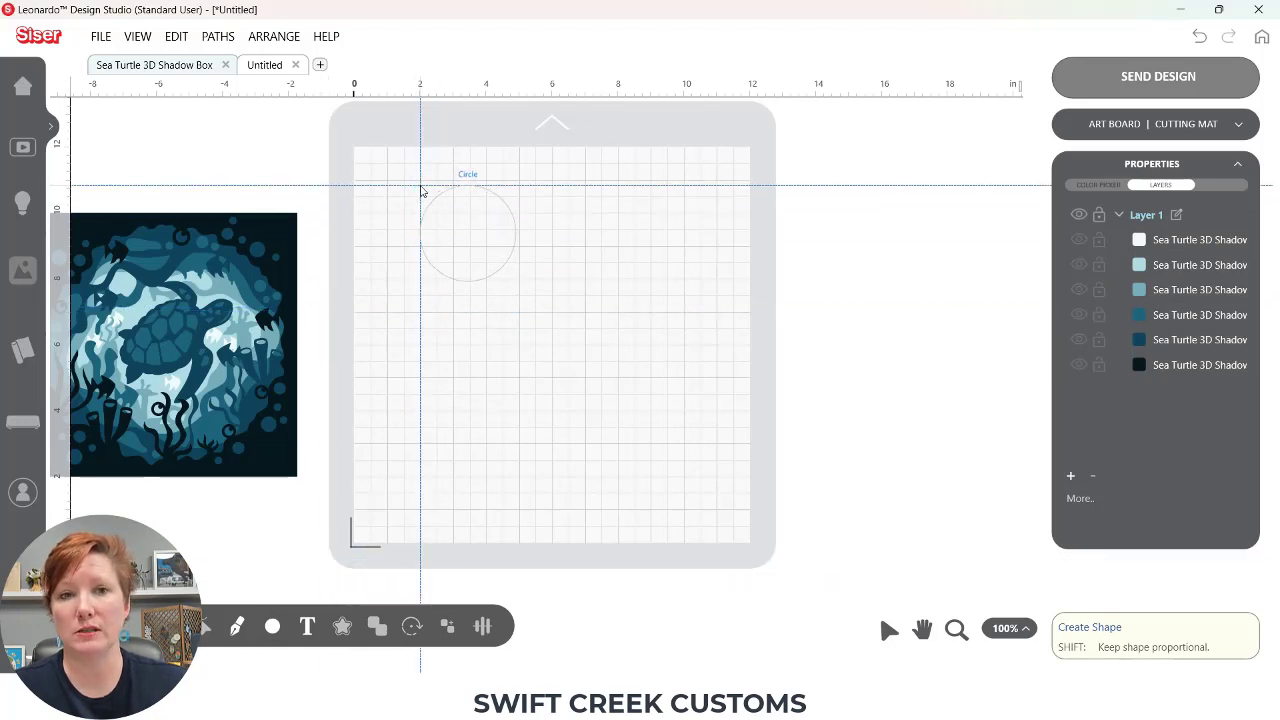
left_click_drag(421, 190, 700, 469)
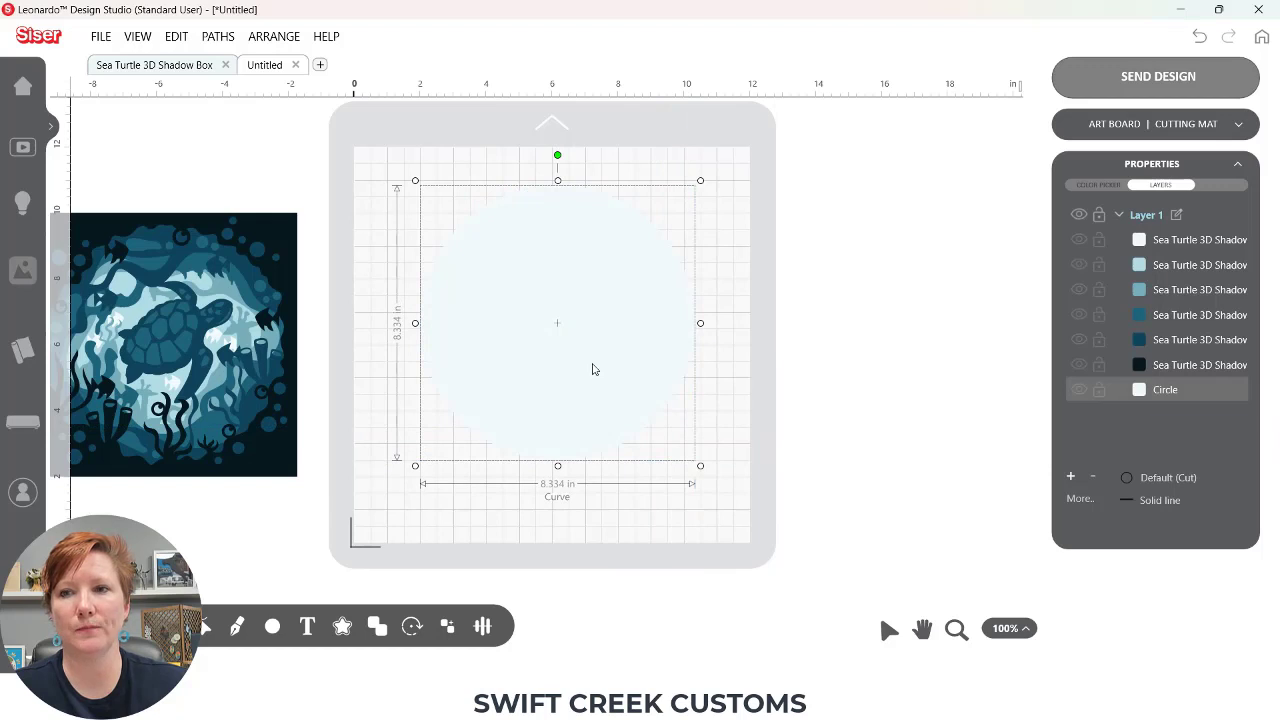
Step: Colour the circle cyan and set its height to 8 inches
left_click(1098, 185)
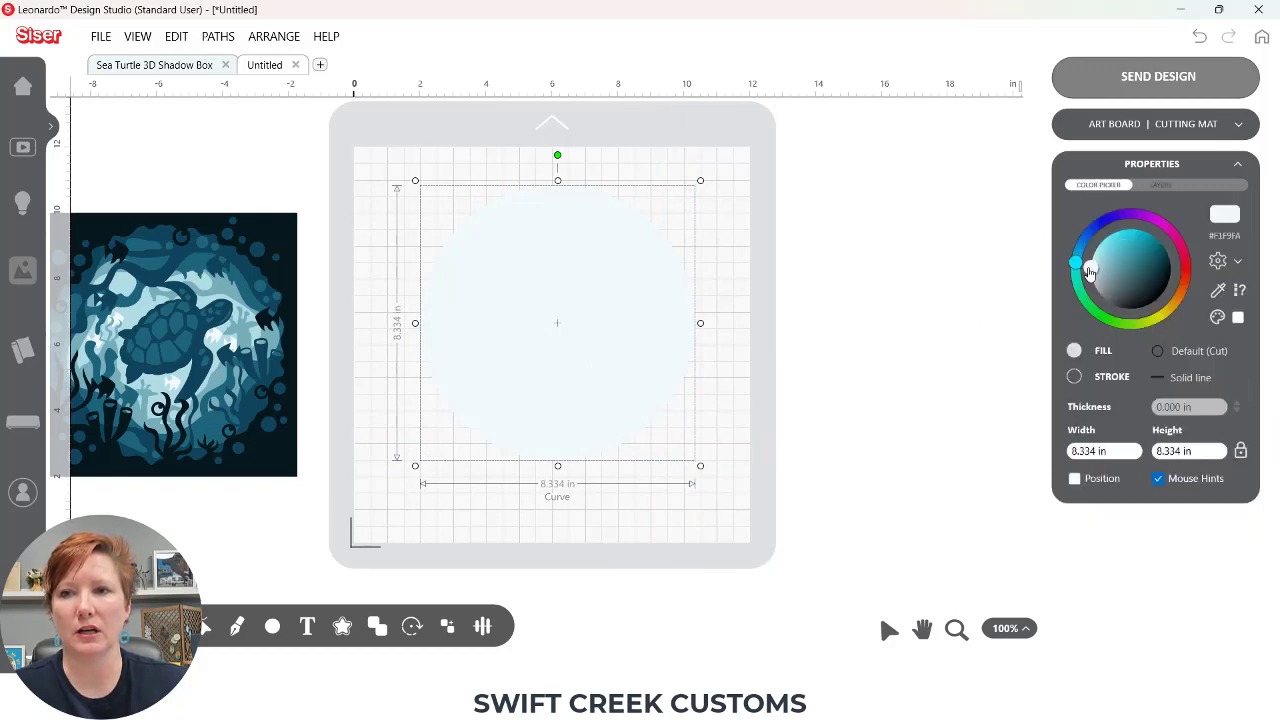
left_click_drag(1096, 258, 1104, 240)
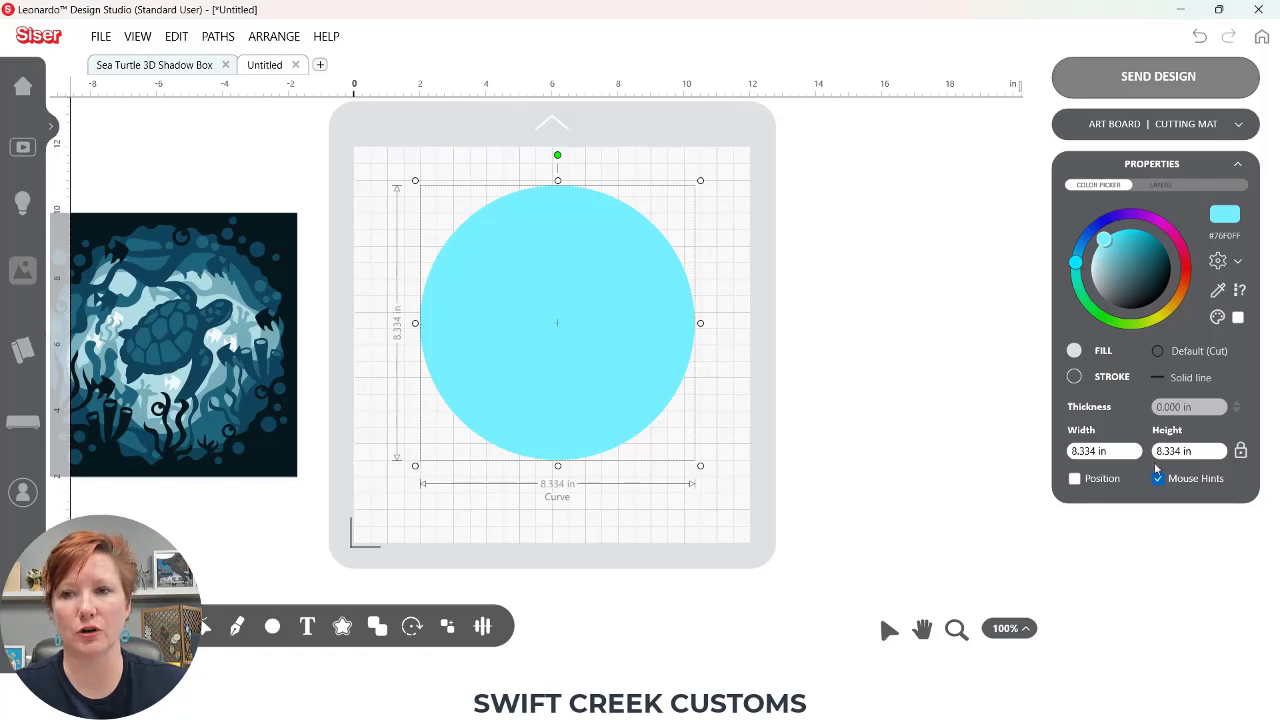
left_click_drag(1198, 451, 1119, 453)
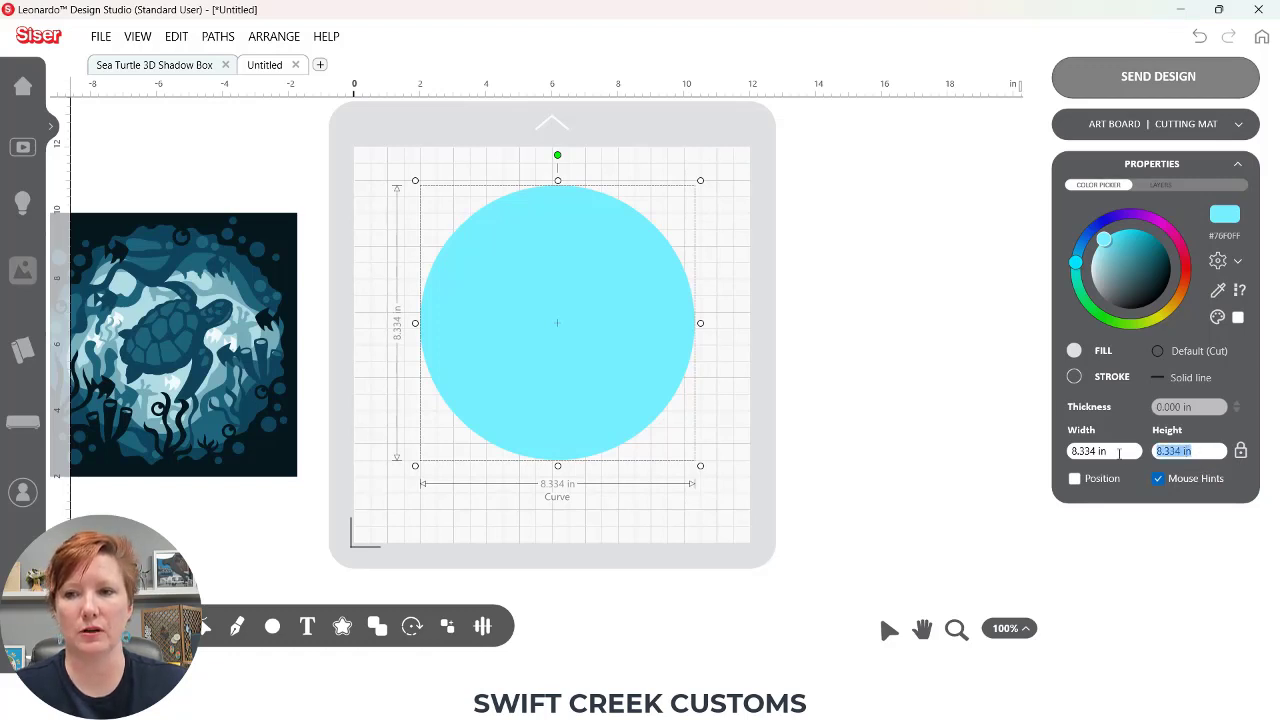
type("8")
key("Return")
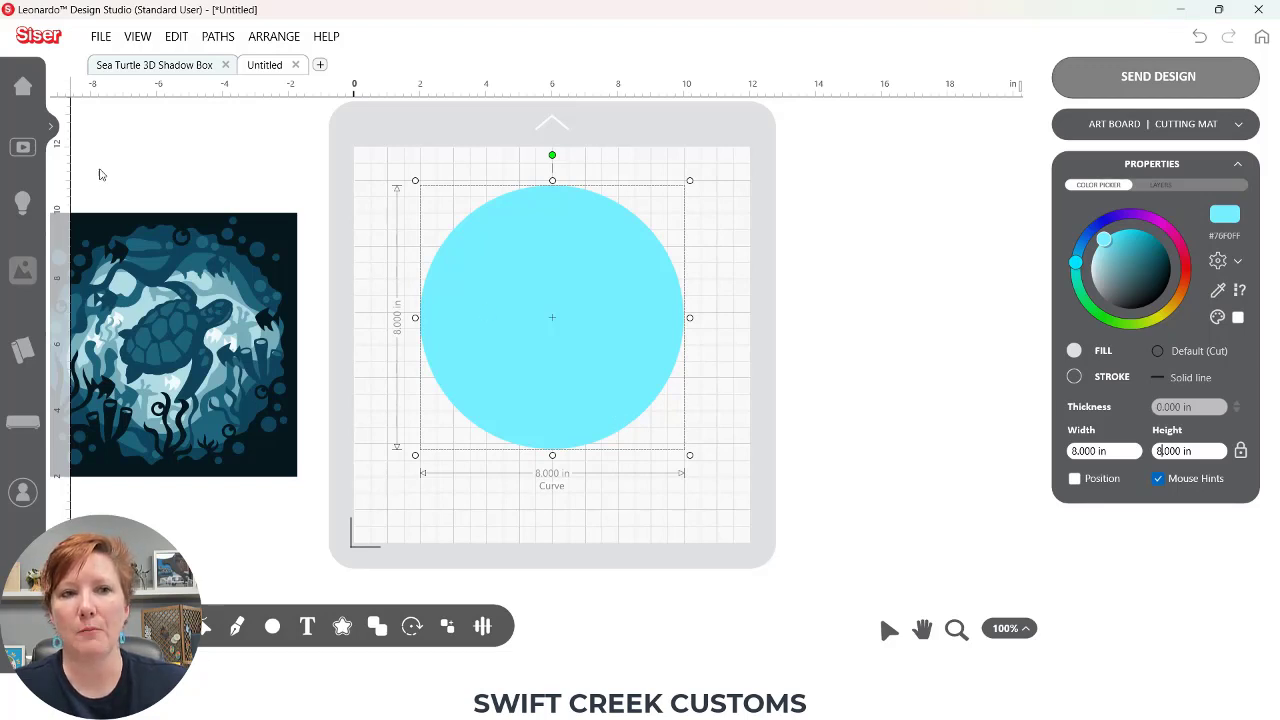
Step: Place the turtle design over the cyan circle and send the circle to the back
left_click_drag(94, 176, 628, 444)
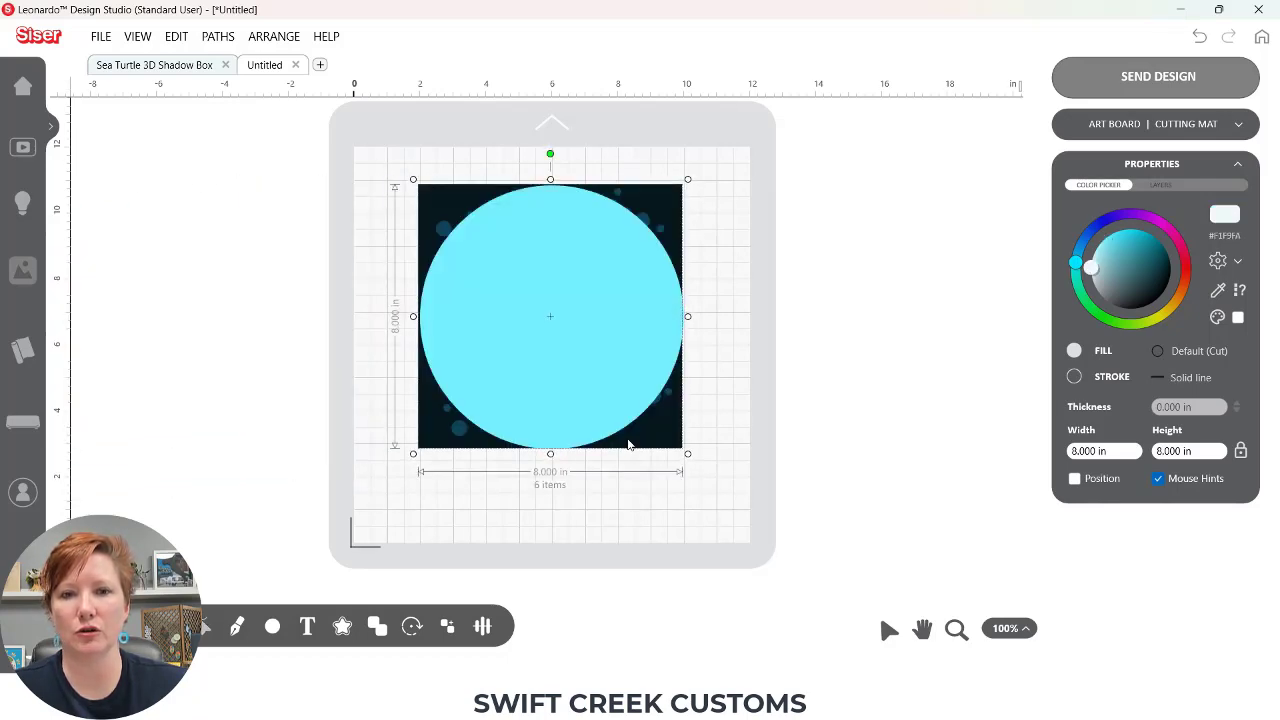
right_click(636, 404)
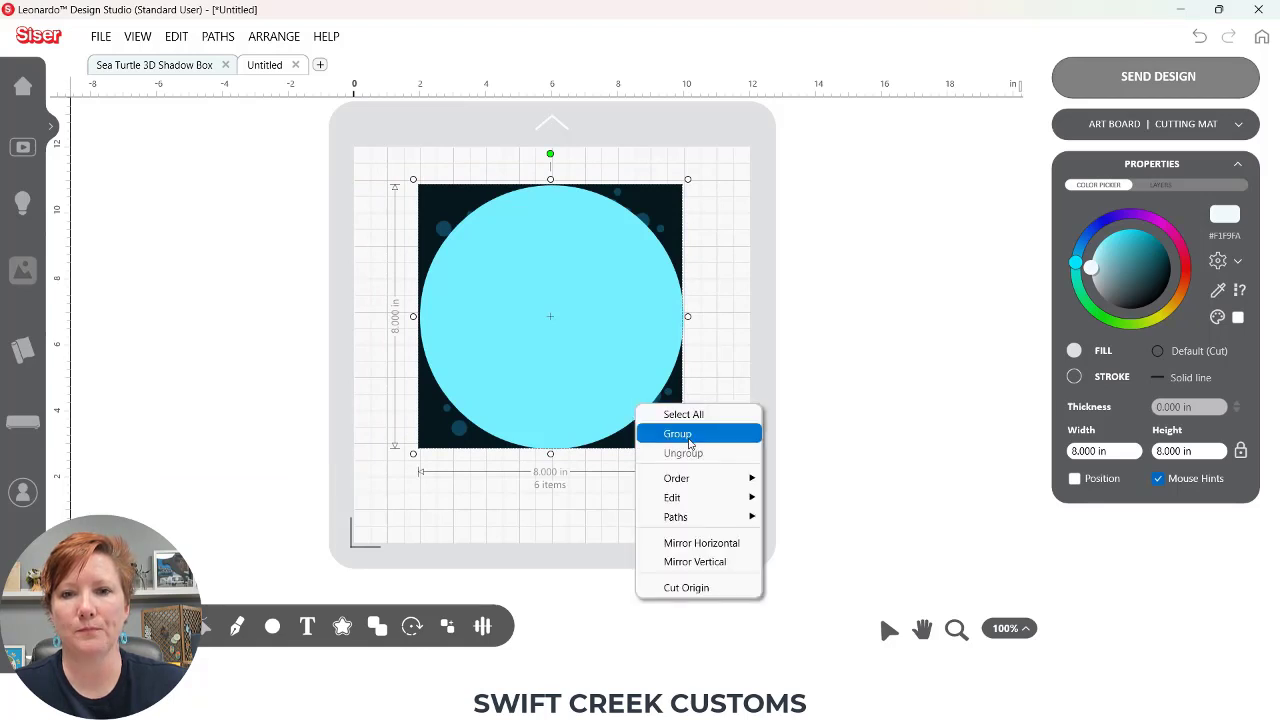
left_click(833, 364)
left_click(595, 366)
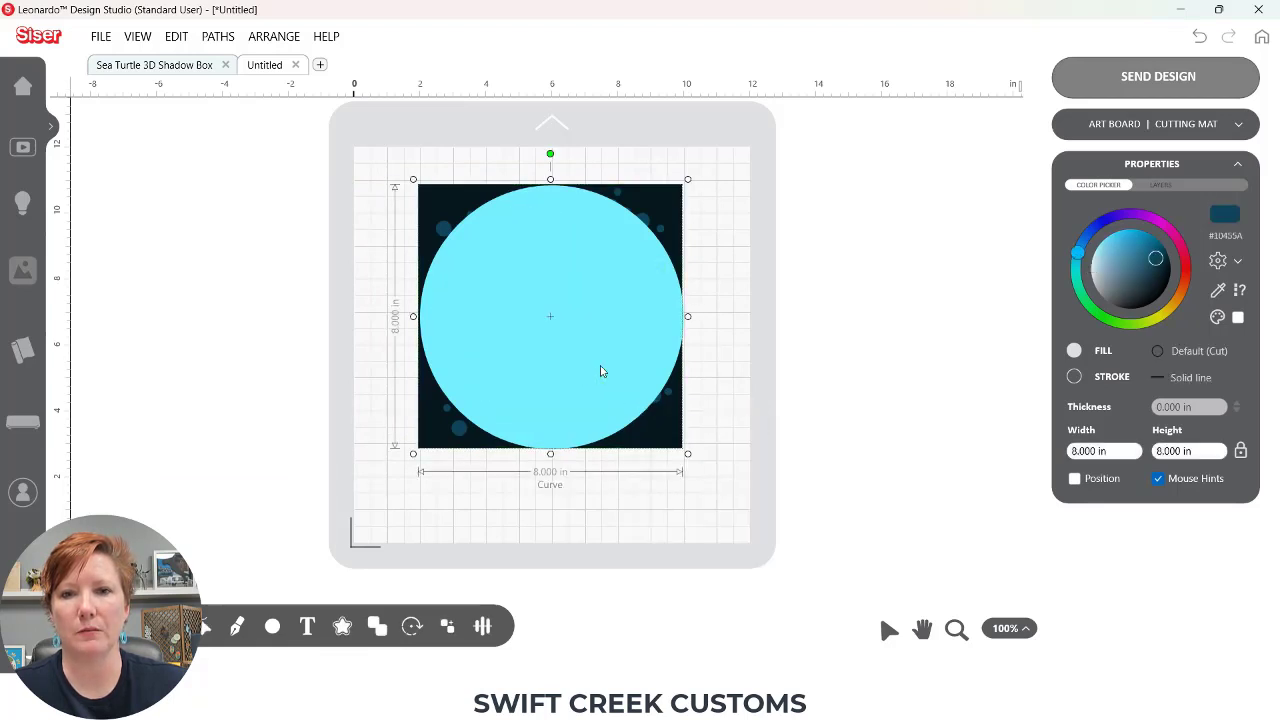
right_click(636, 420)
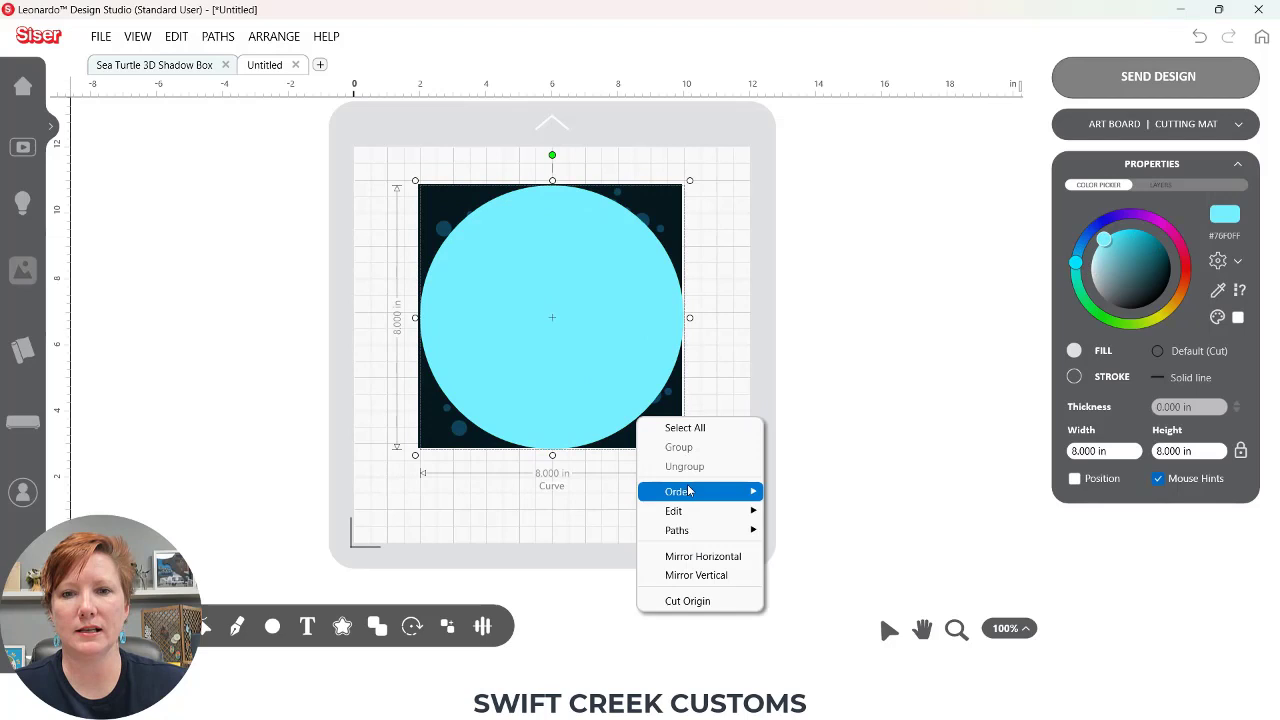
mouse_move(690, 491)
left_click(808, 511)
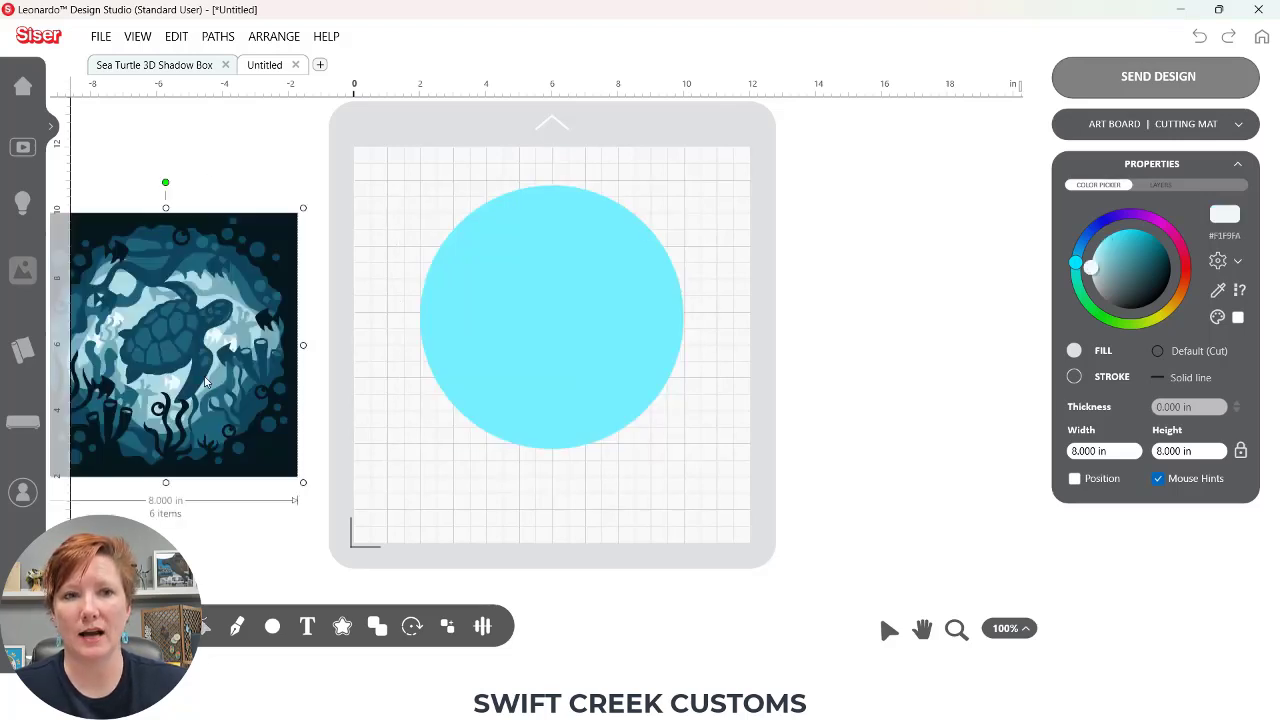
Step: Shrink the sea turtle design beside the mat to 6.483 x 6.483 in
key("h")
left_click_drag(343, 373, 420, 362)
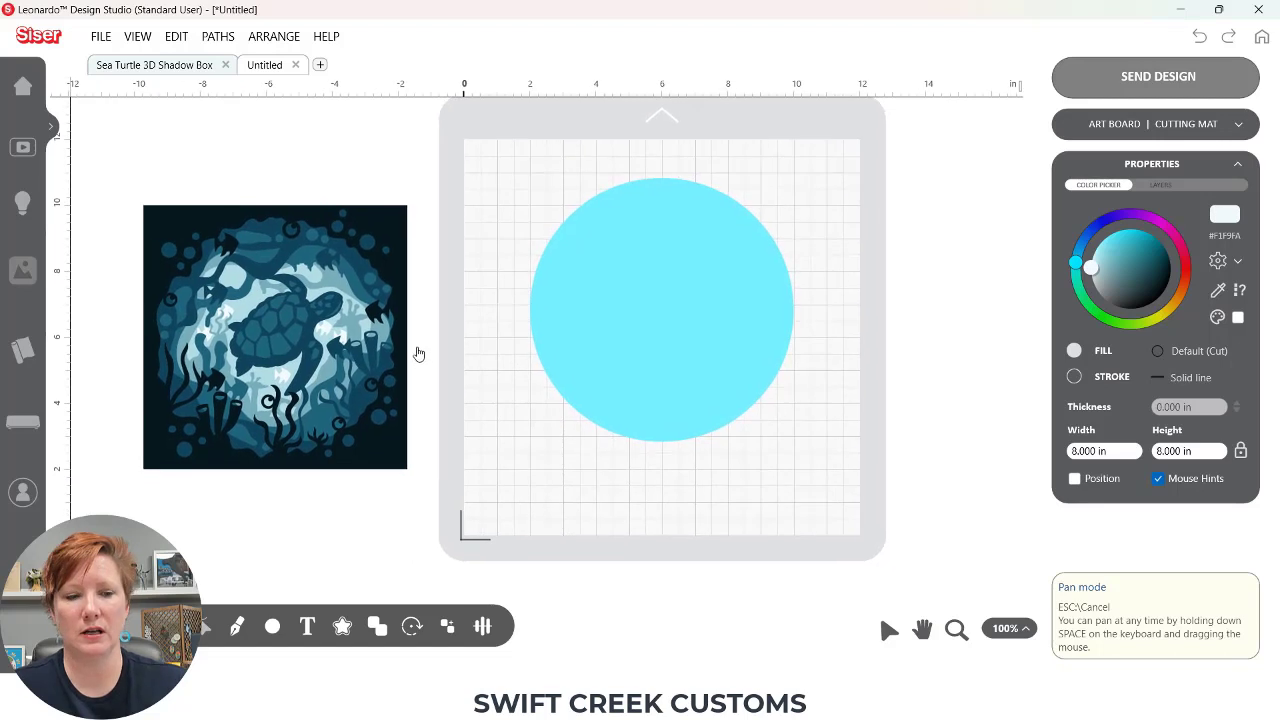
key("Escape")
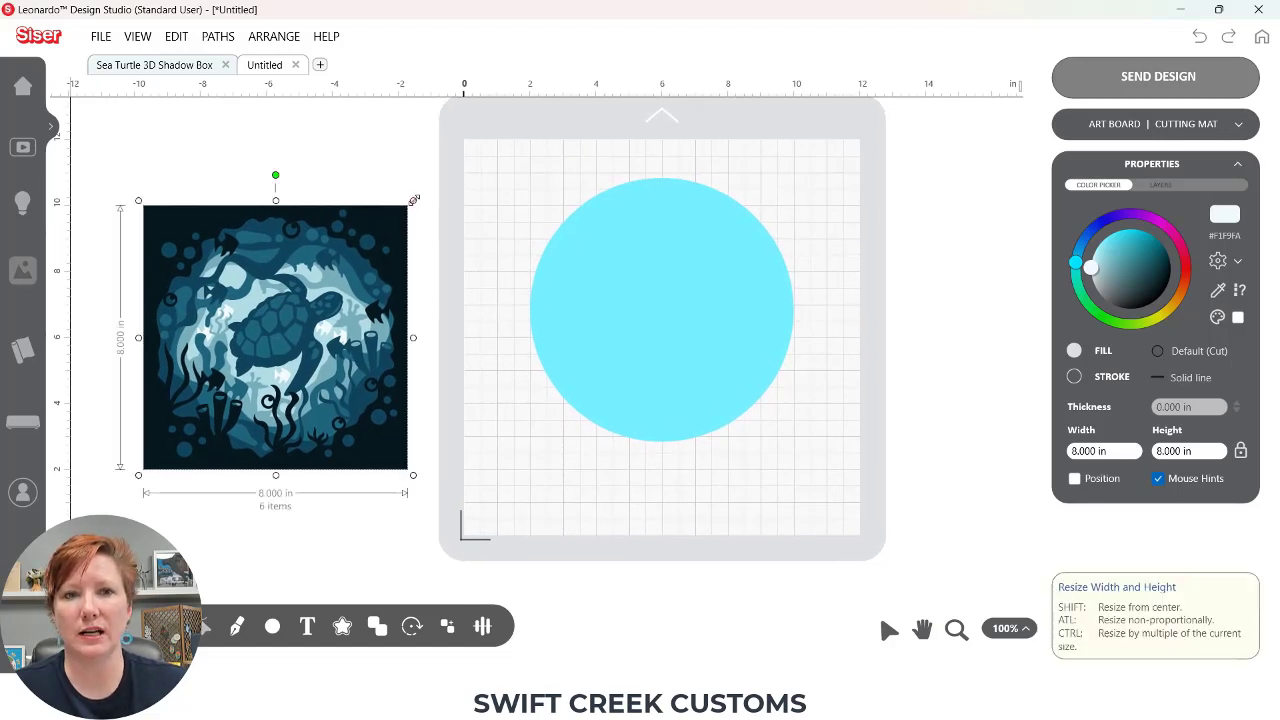
left_click_drag(414, 200, 362, 249)
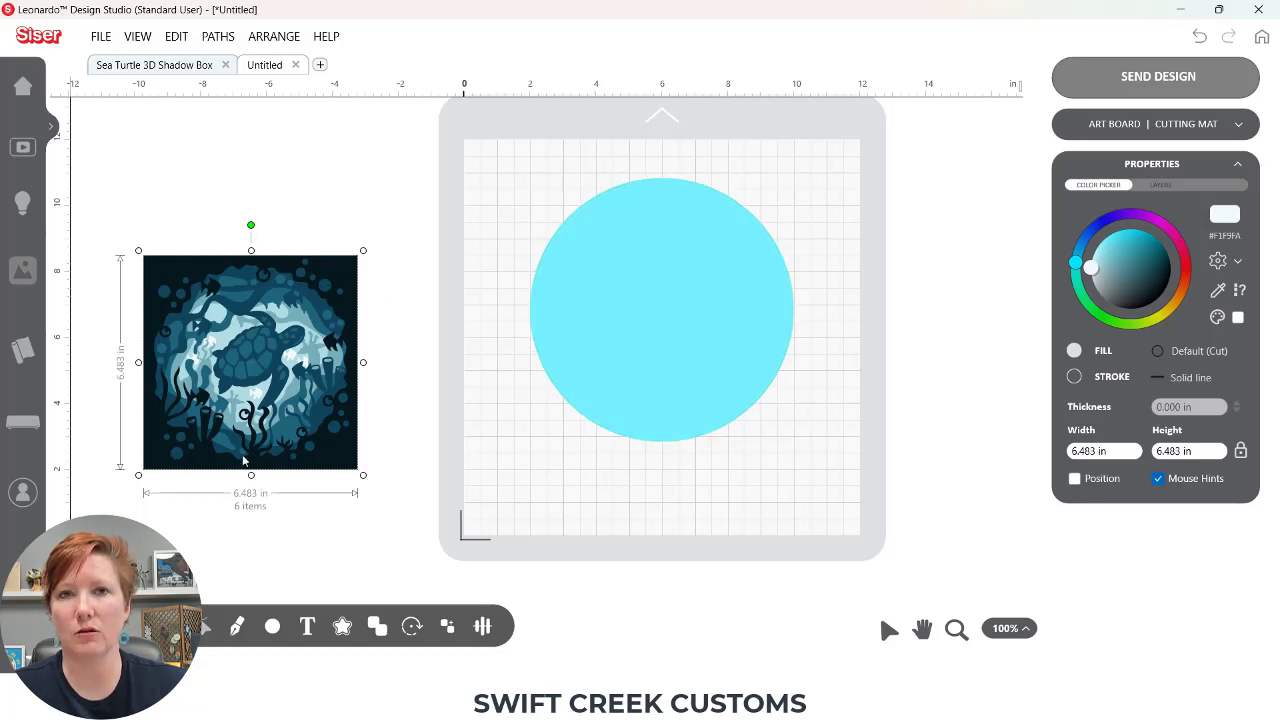
Step: Send the cyan circle behind everything else with Order > Send to Back
right_click(604, 347)
left_click(603, 300)
right_click(603, 300)
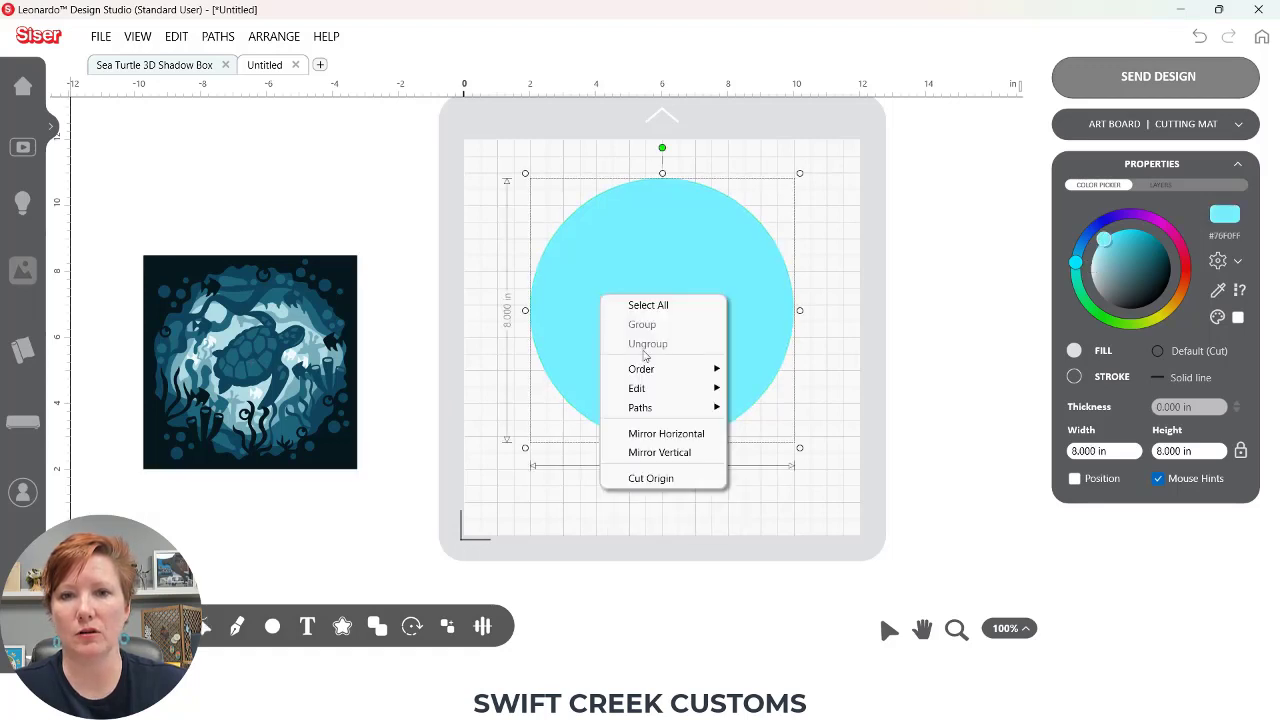
mouse_move(645, 369)
left_click(790, 388)
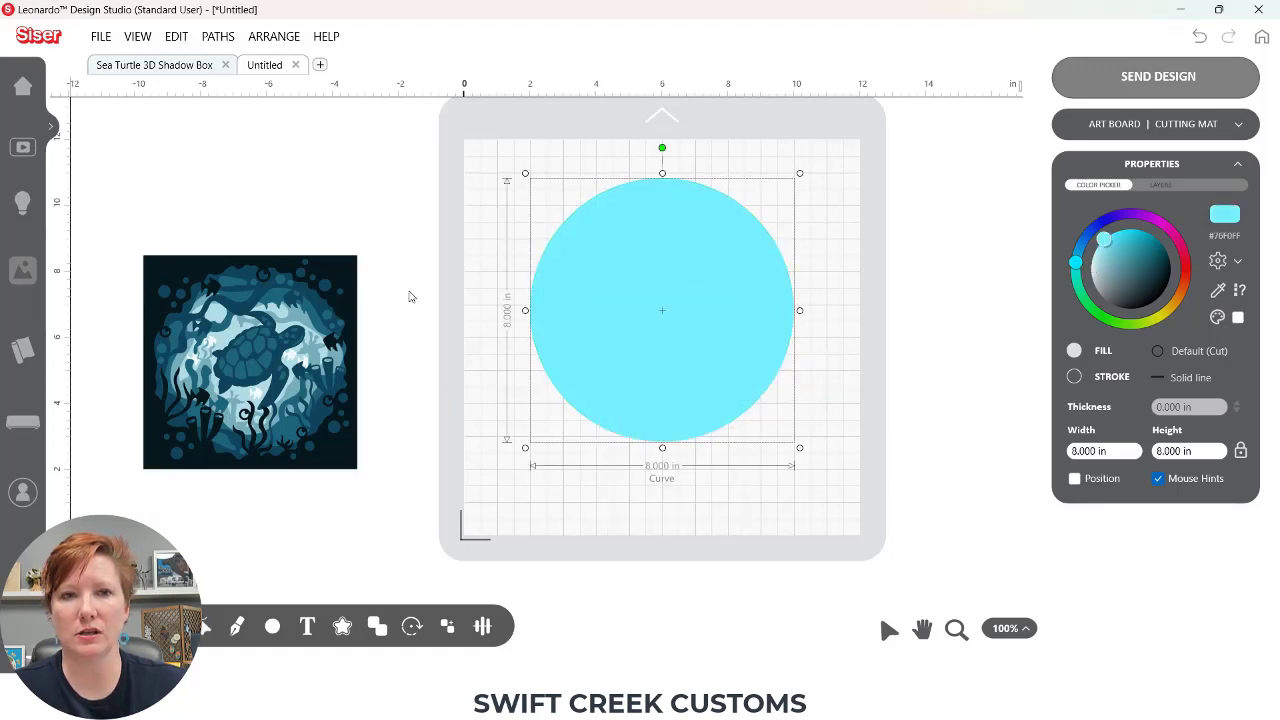
Step: Move the 6.483-inch sea turtle artwork onto the circle's centre
left_click(260, 243)
left_click(268, 368)
left_click_drag(268, 368, 675, 320)
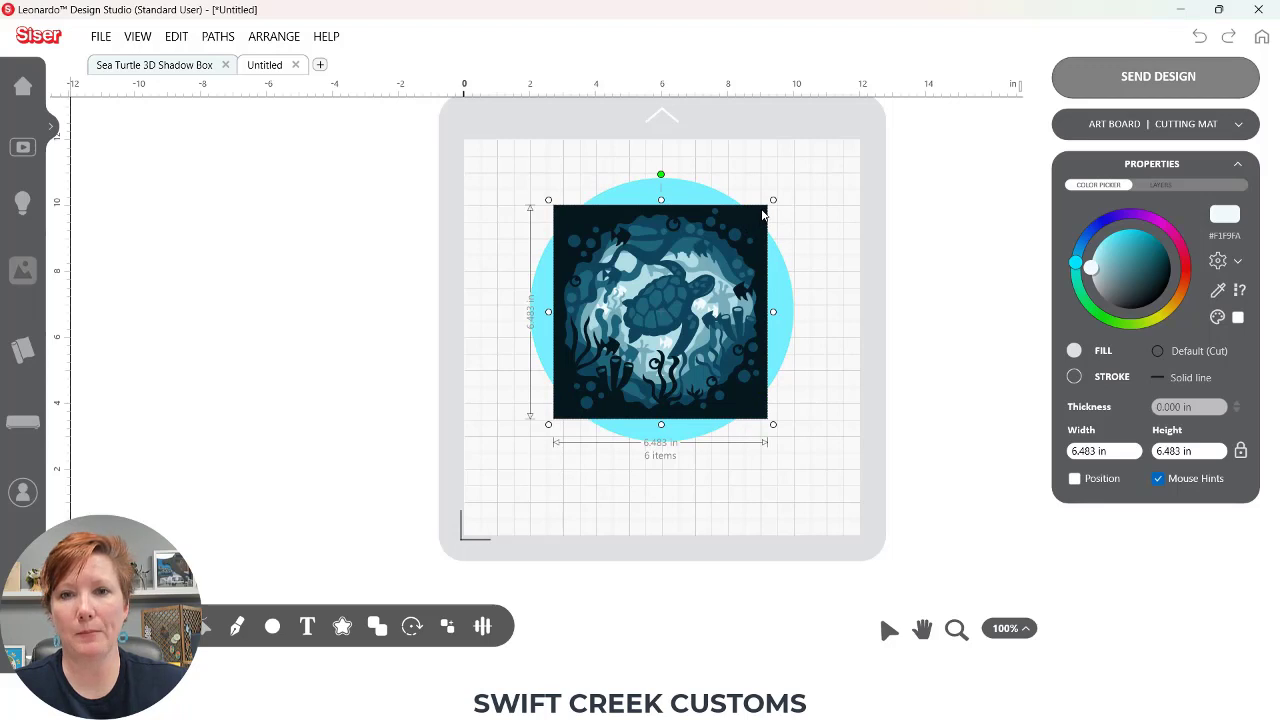
Step: Duplicate the six turtle layers with Ctrl+D and group the copies
left_click(1162, 185)
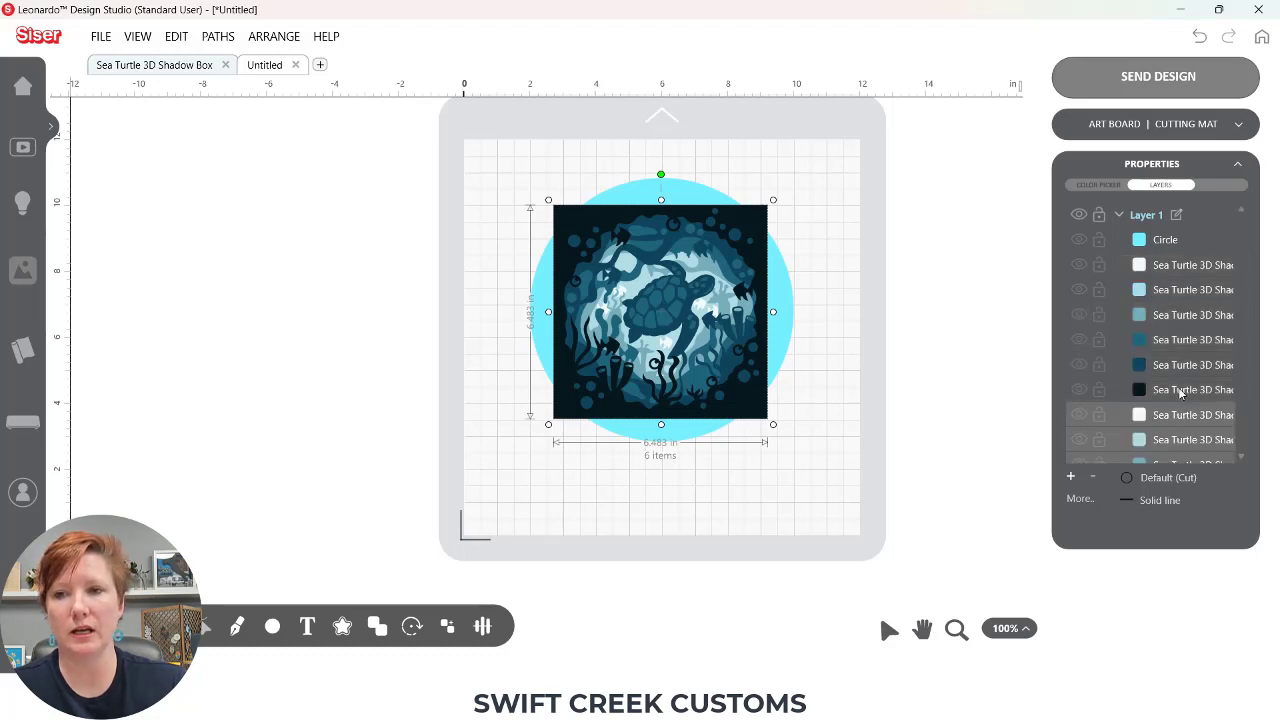
key("ctrl+d")
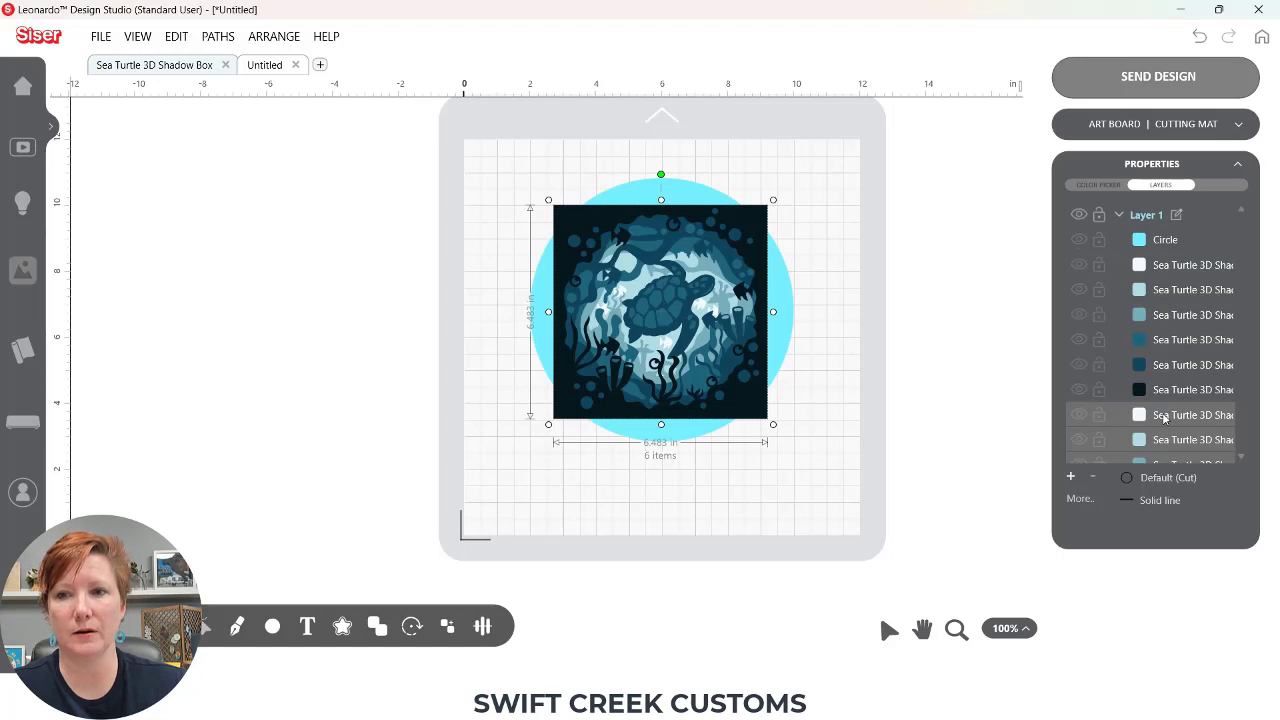
right_click(1178, 418)
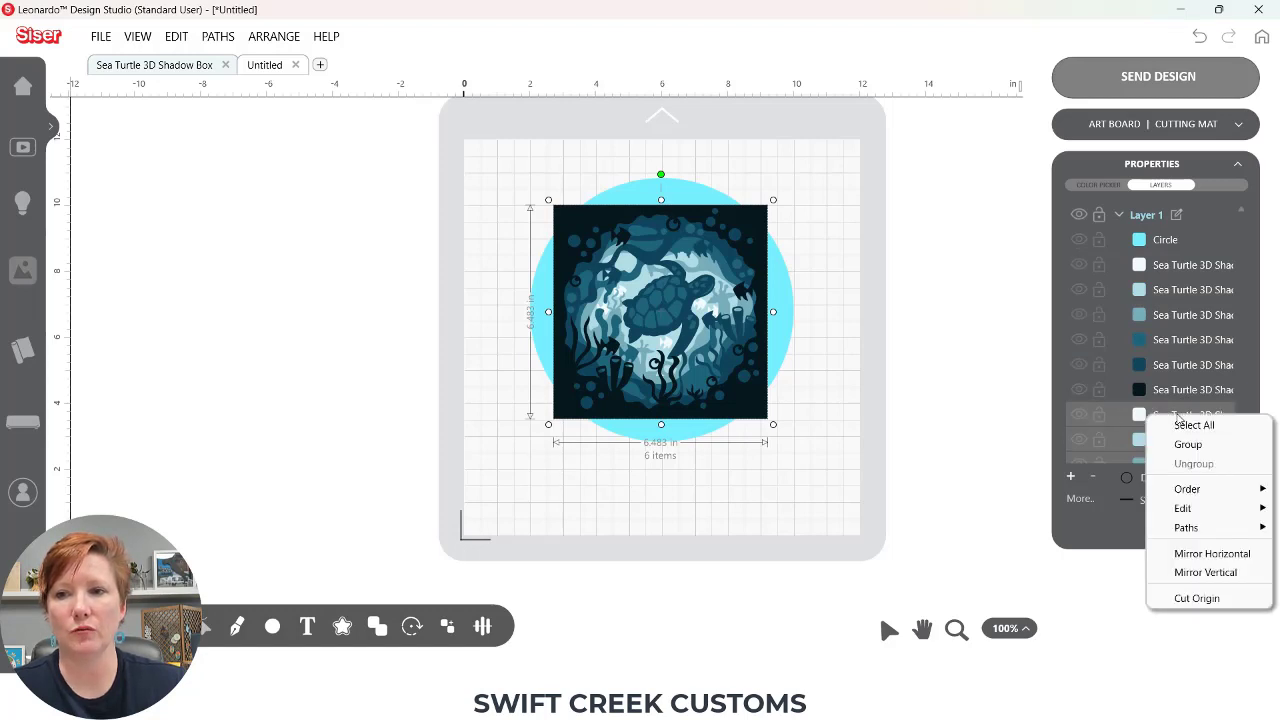
left_click(1190, 446)
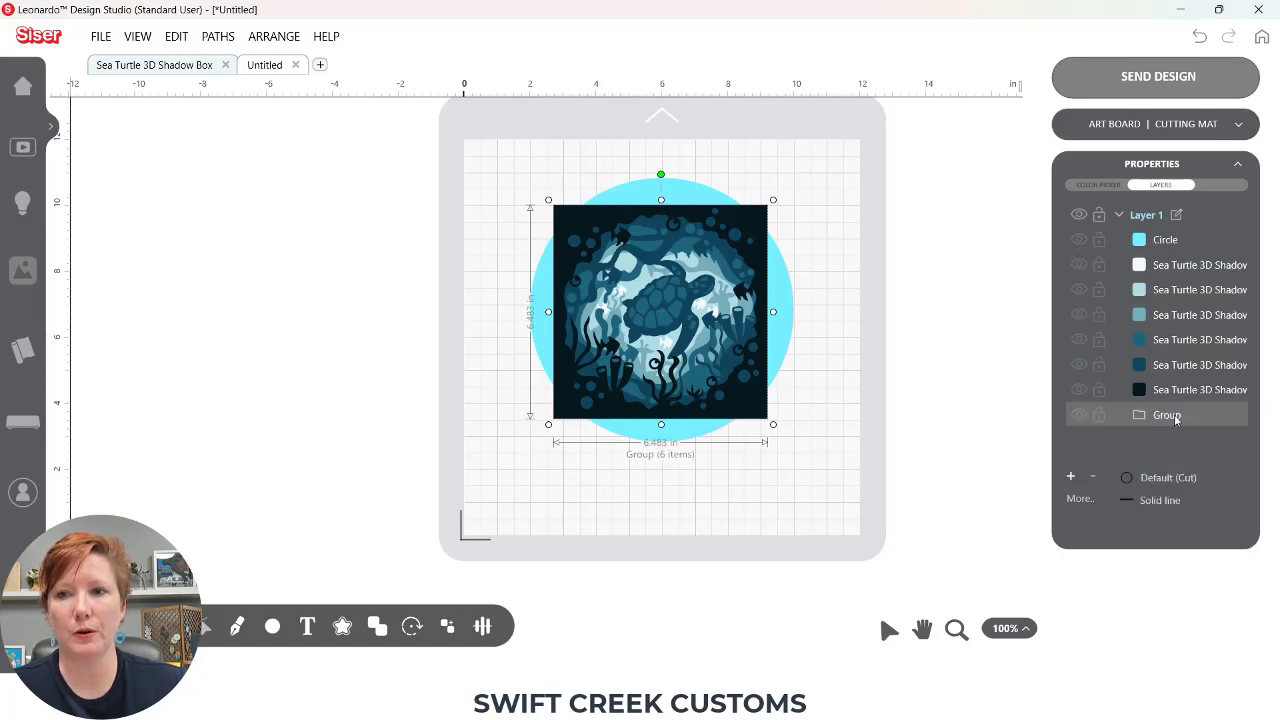
Step: Name the group 'Original' and move it off the mat to the upper left
double_click(1162, 418)
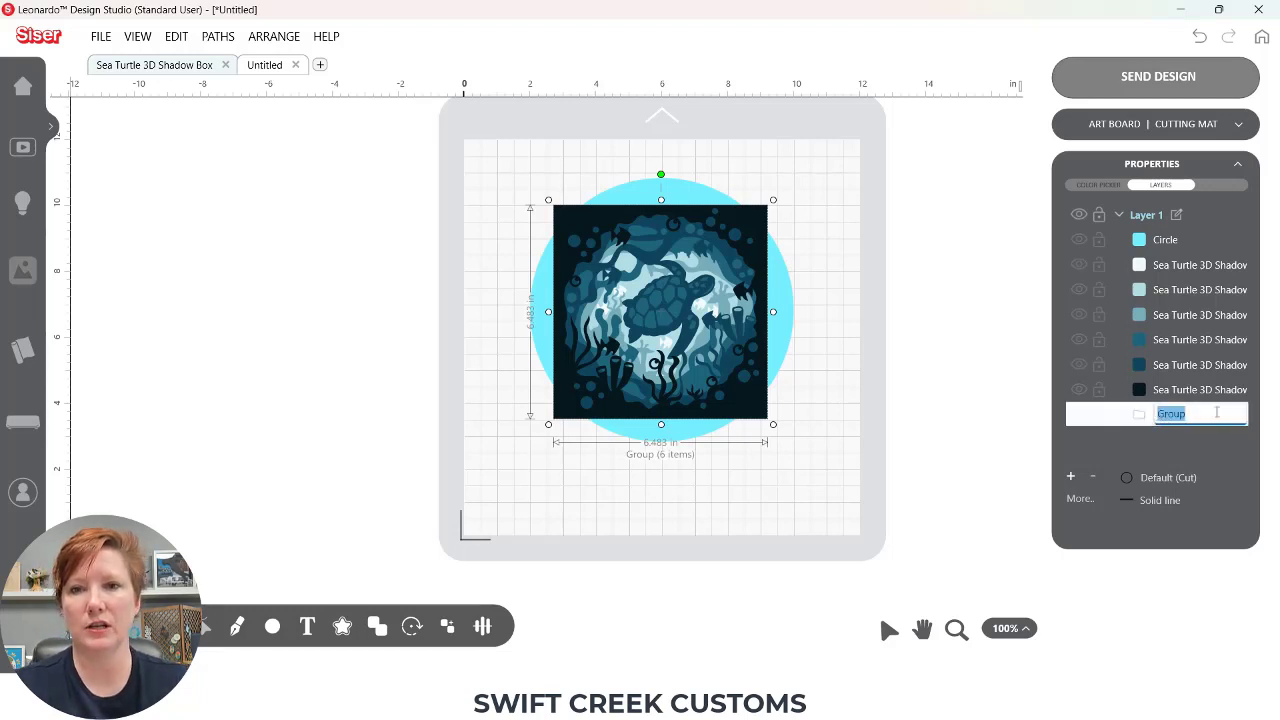
type("Original")
key("Return")
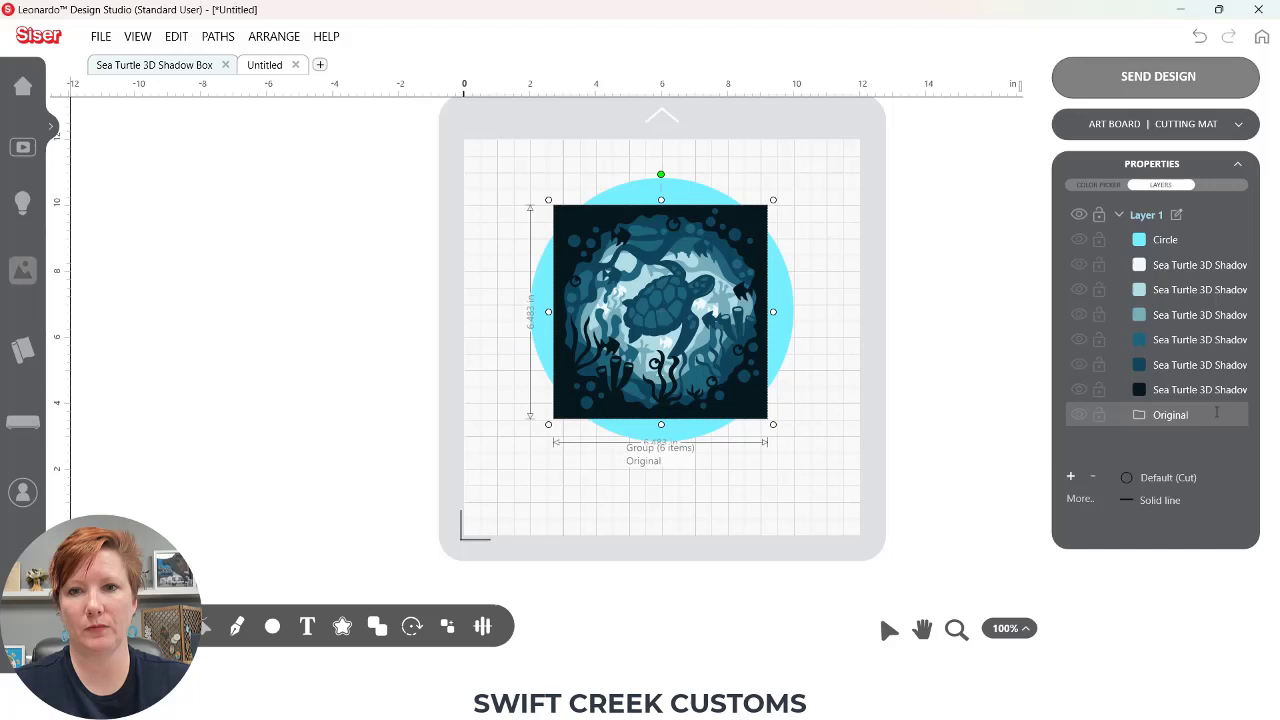
left_click_drag(757, 419, 361, 252)
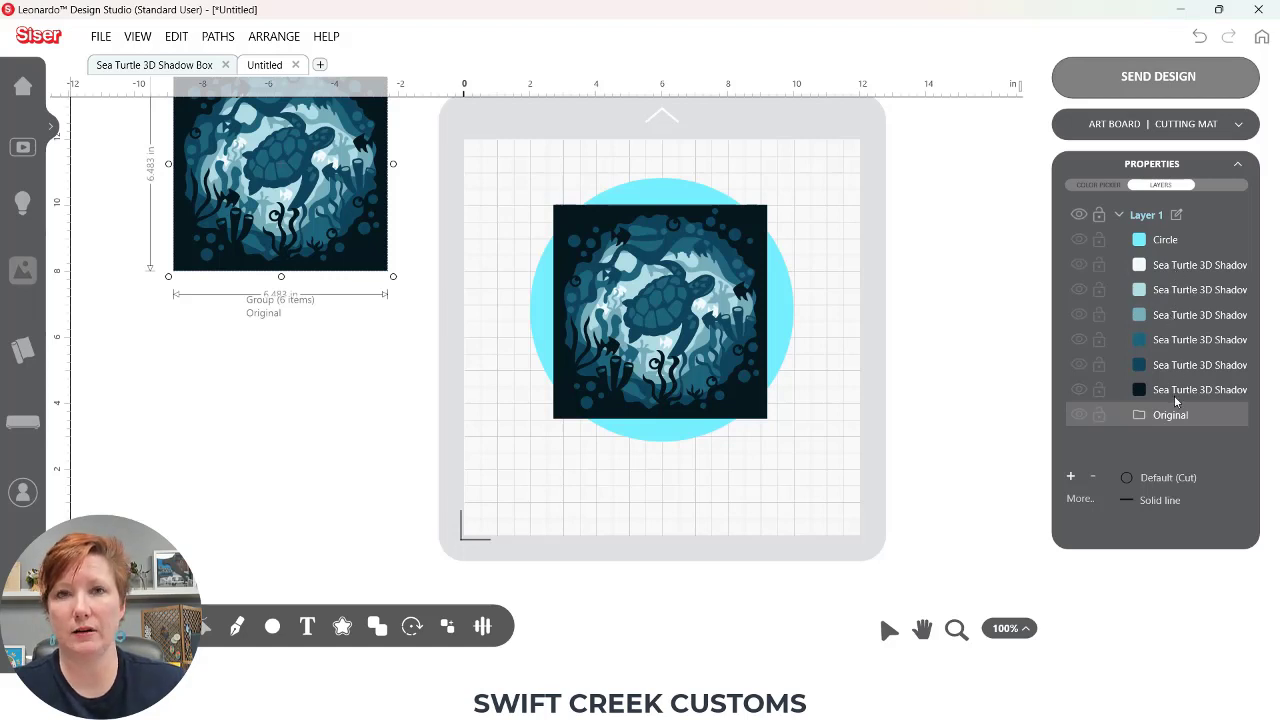
left_click(1165, 243)
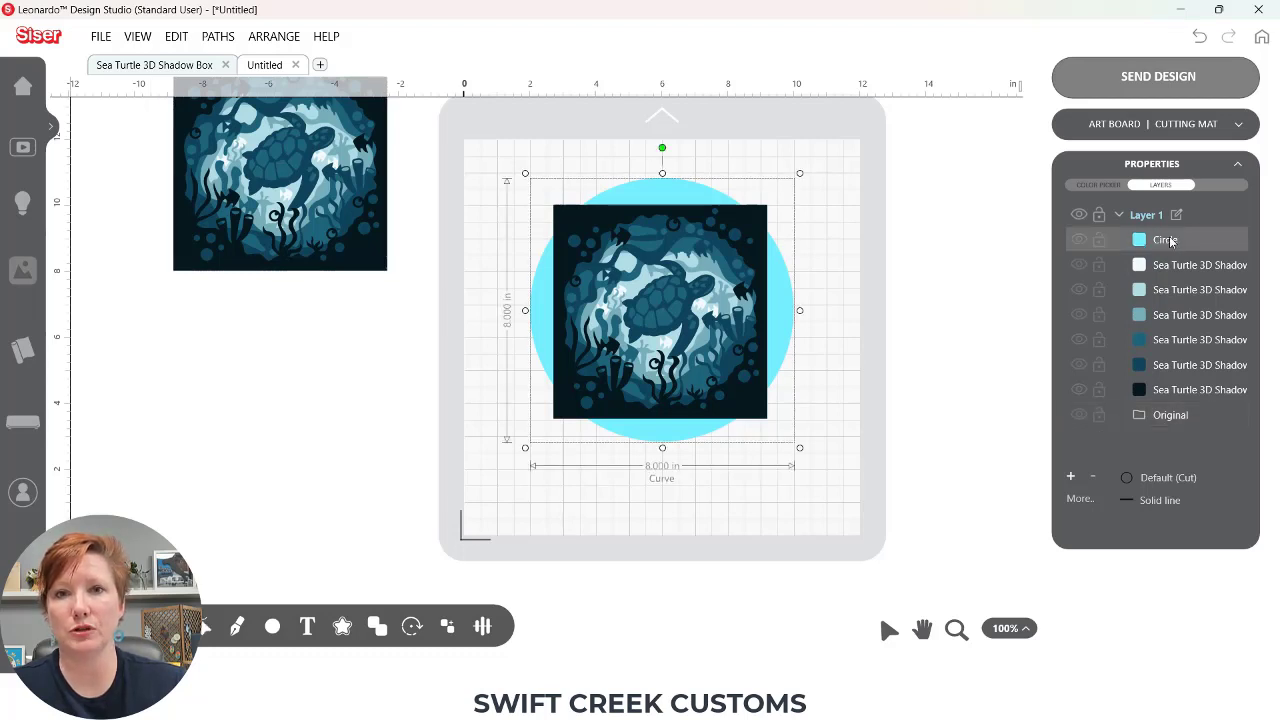
Step: Duplicate the 8-inch circle repeatedly and drag the five copies up the Layers list
key("ctrl+d")
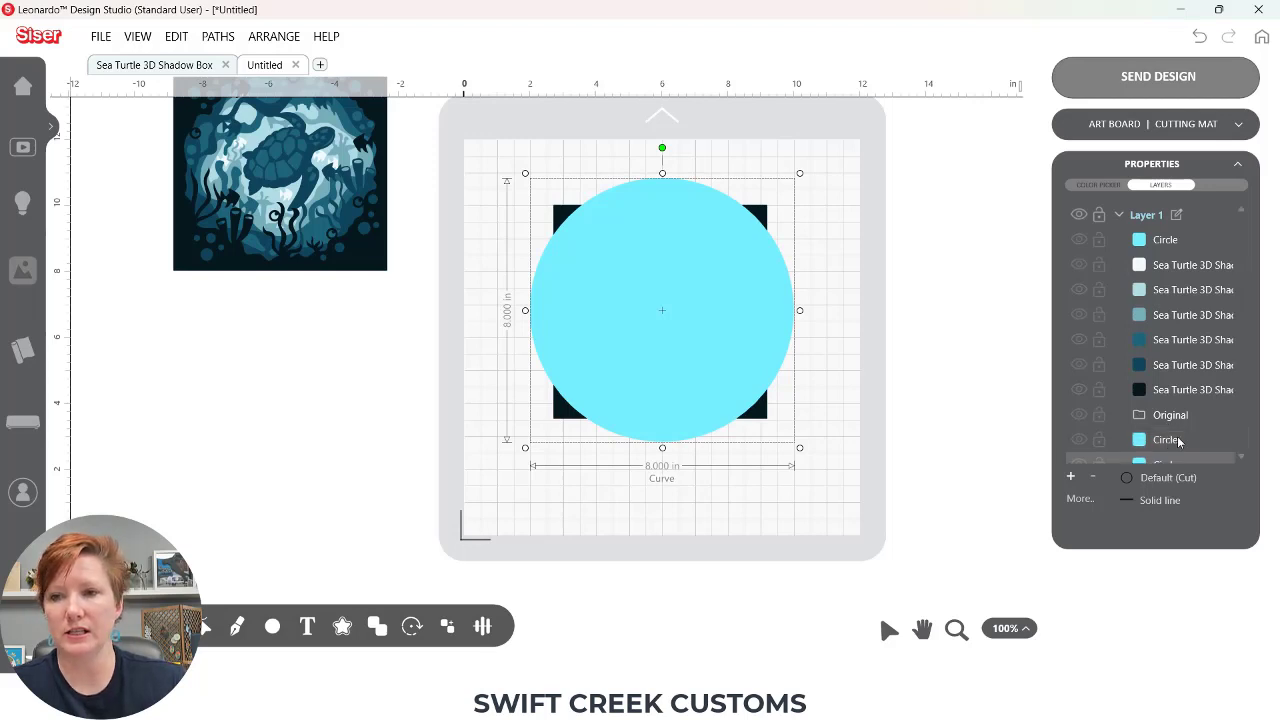
key("ctrl+d")
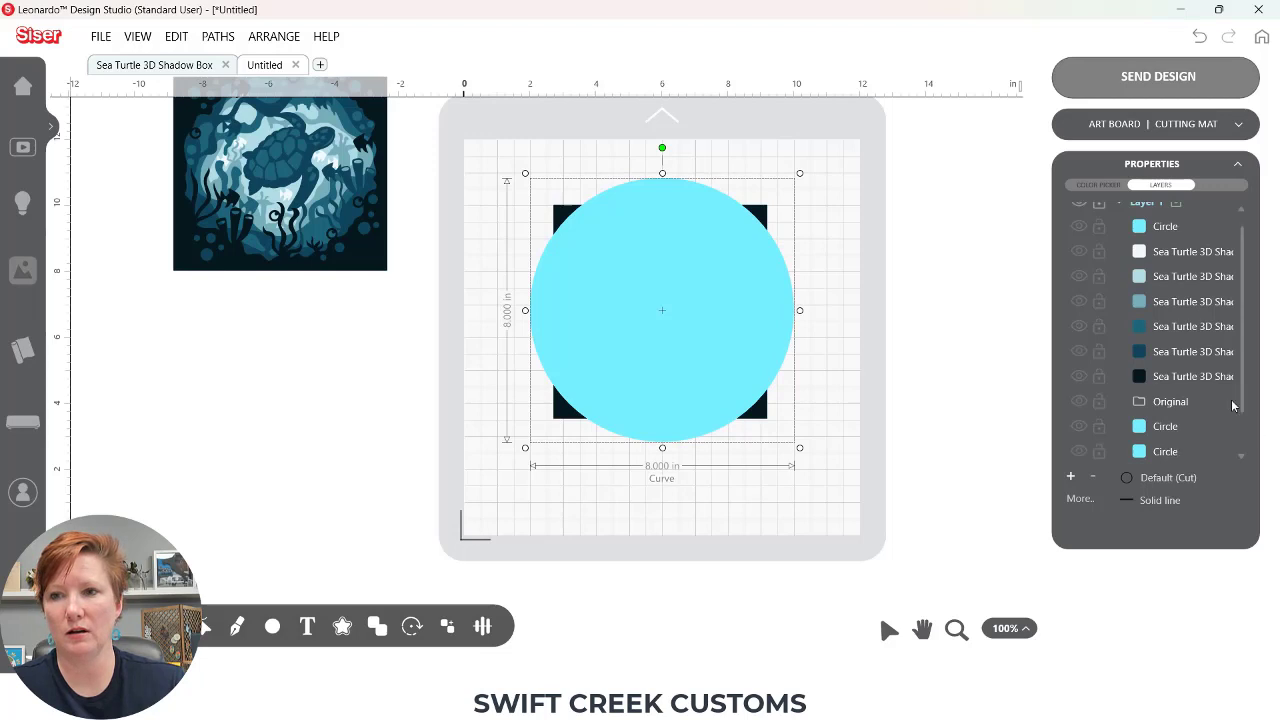
key("ctrl+d")
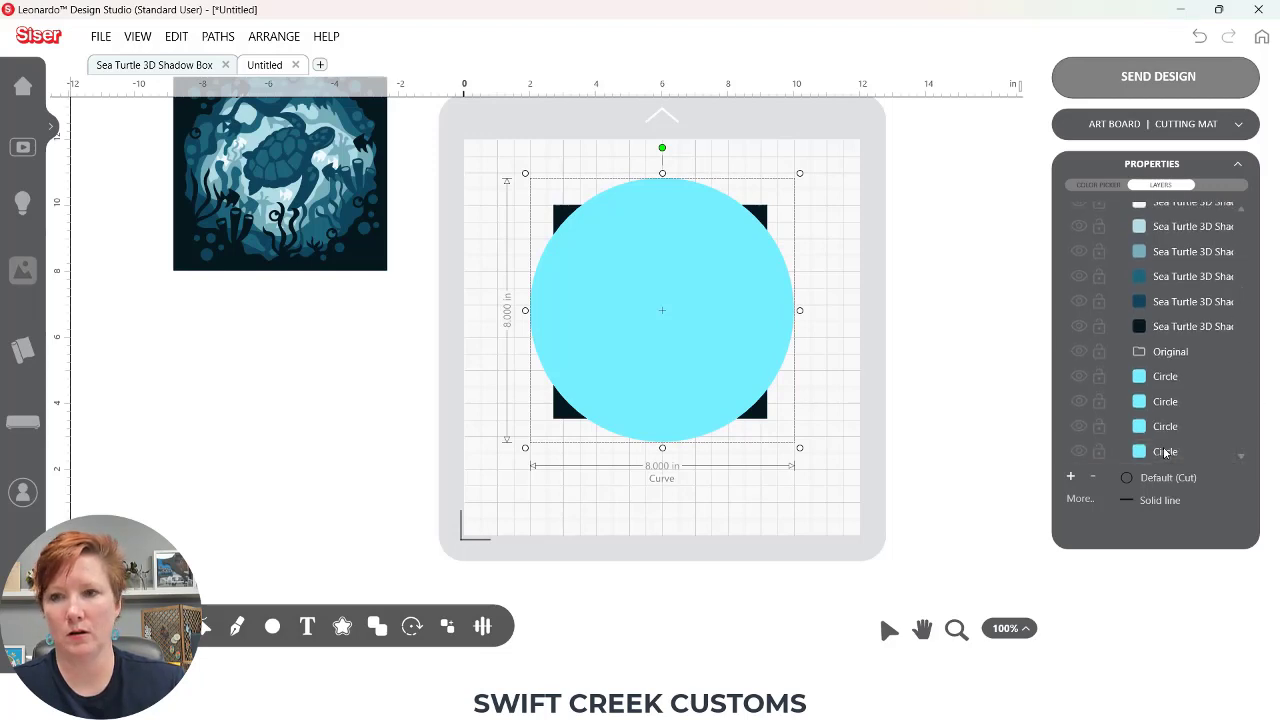
key("ctrl+d")
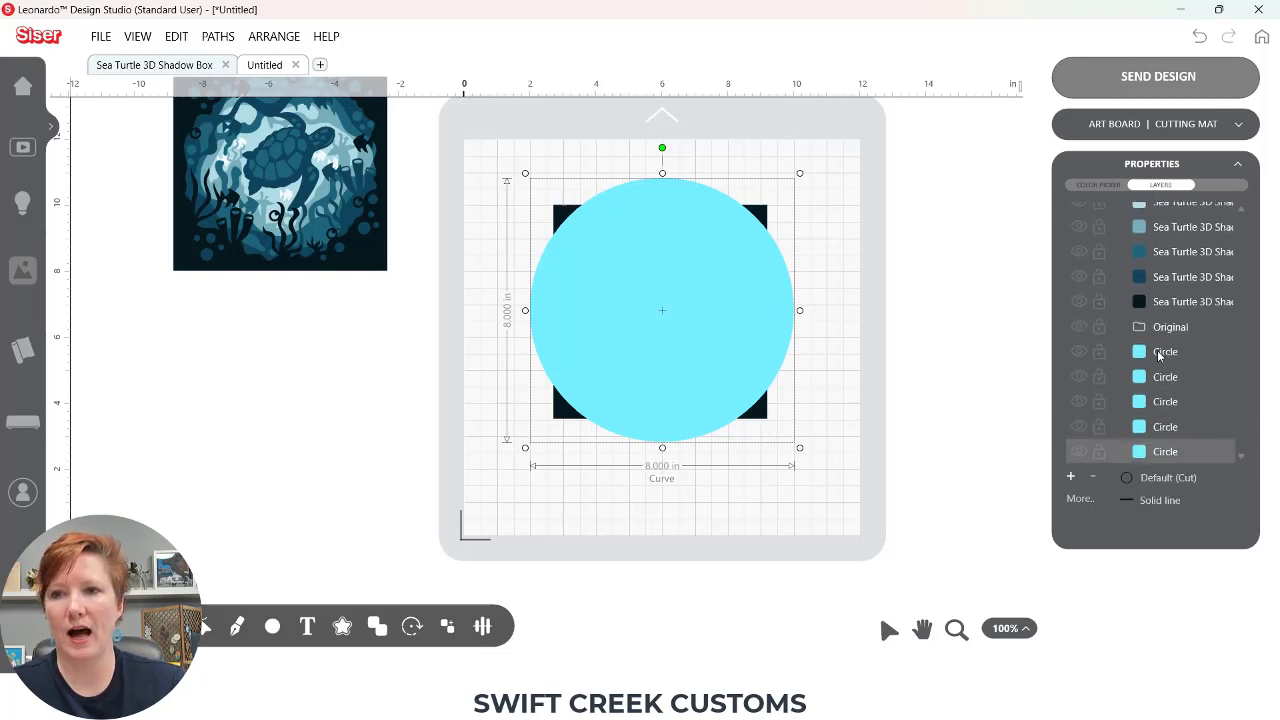
left_click(1160, 354)
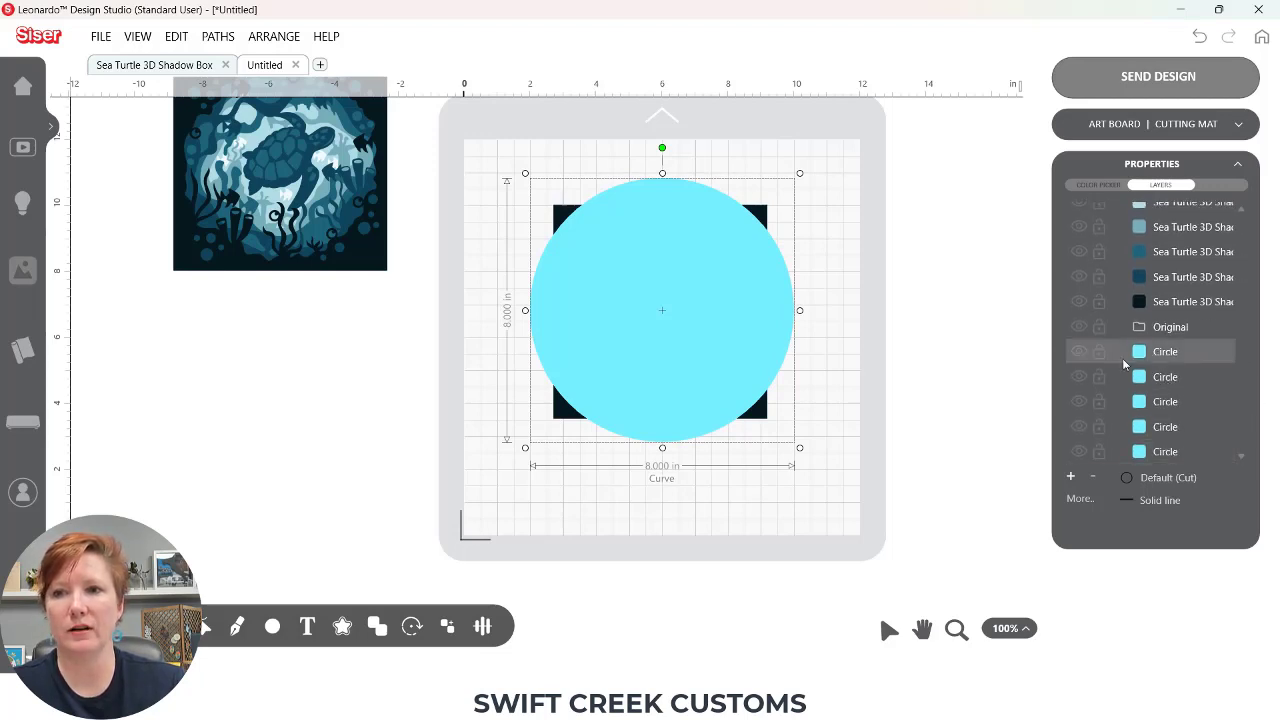
left_click(1167, 452, "shift")
left_click_drag(1177, 462, 1172, 215)
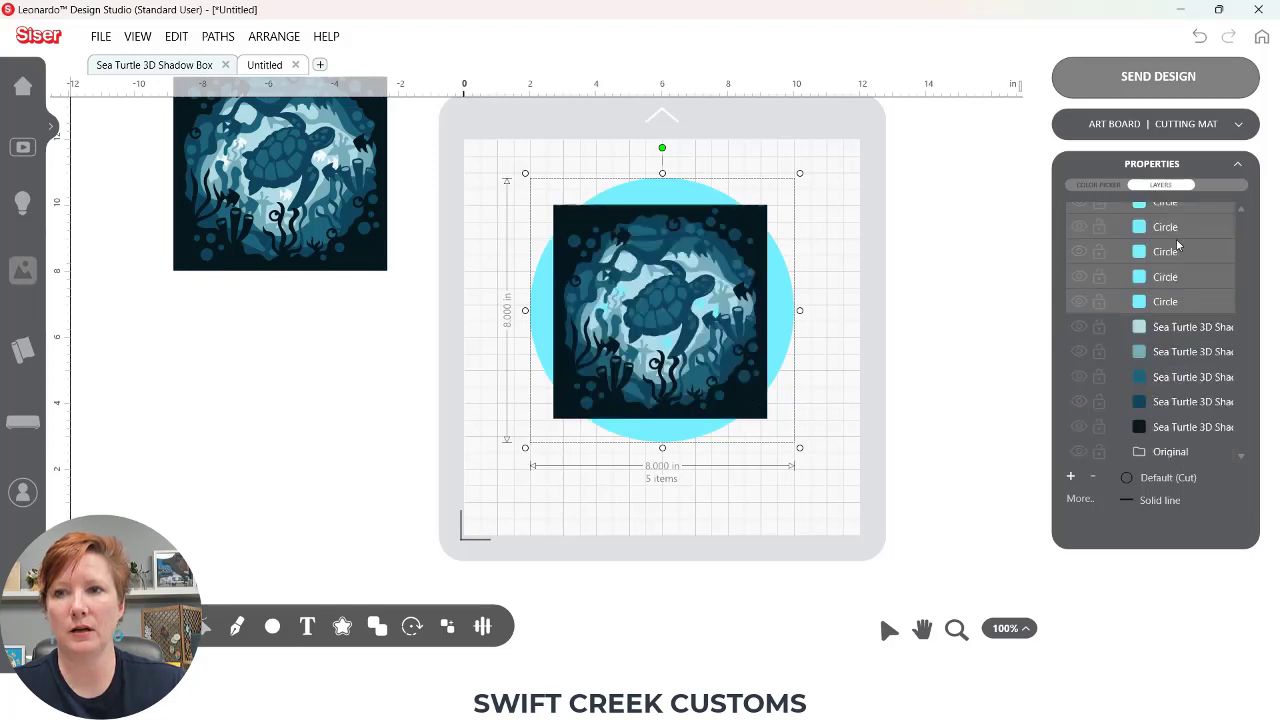
scroll(1240, 300, "up", 3)
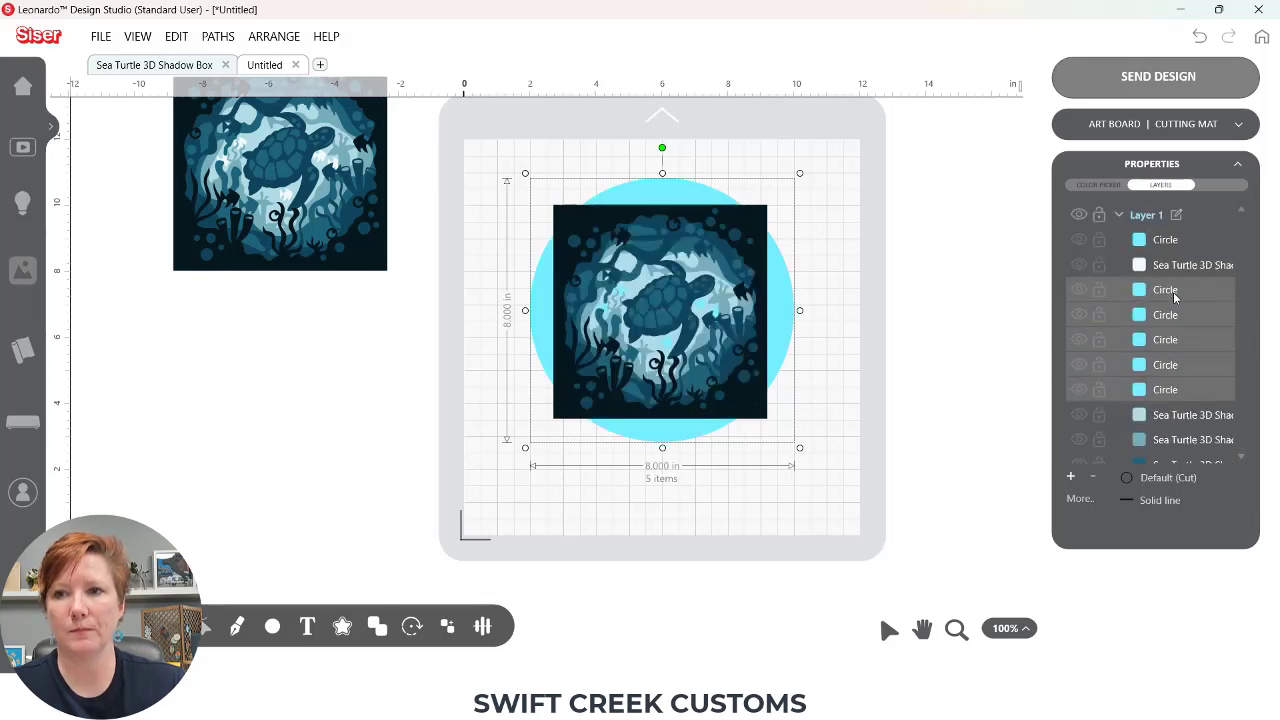
Step: Stack the five circles behind the white turtle layer, hide them, and select the visible circle
left_click_drag(1177, 290, 1178, 262)
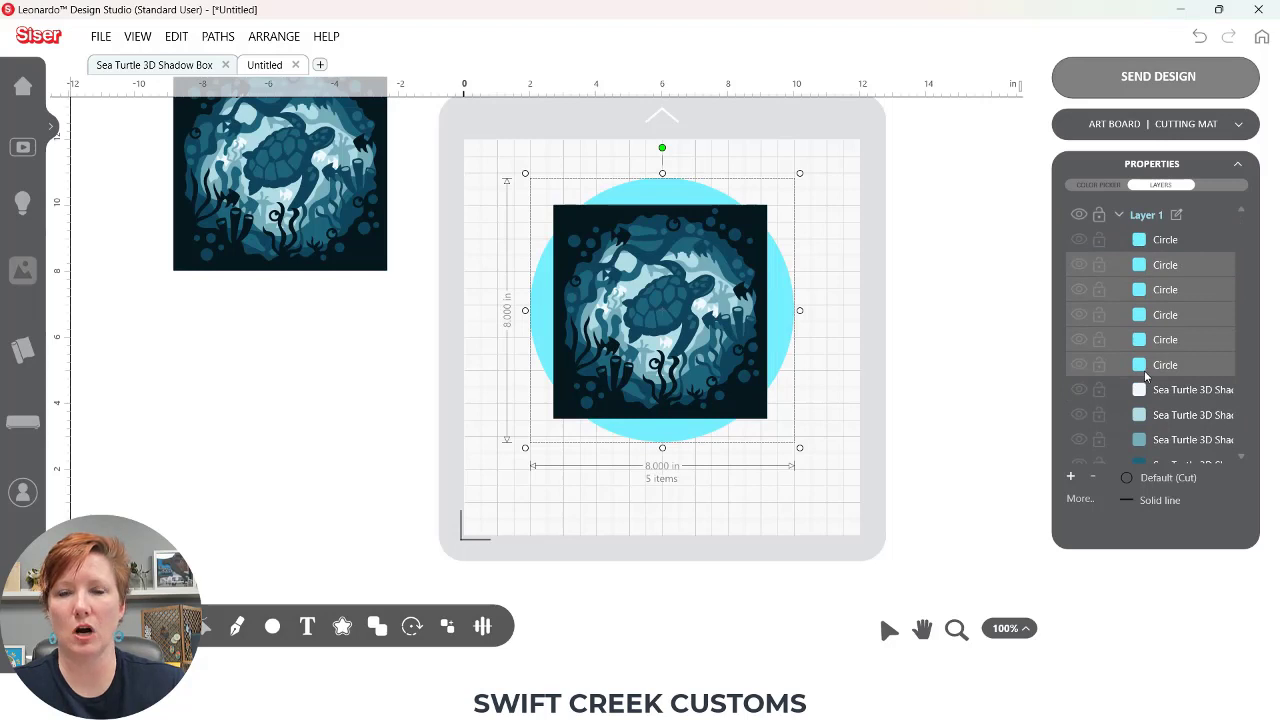
left_click(1079, 240)
left_click(1079, 265)
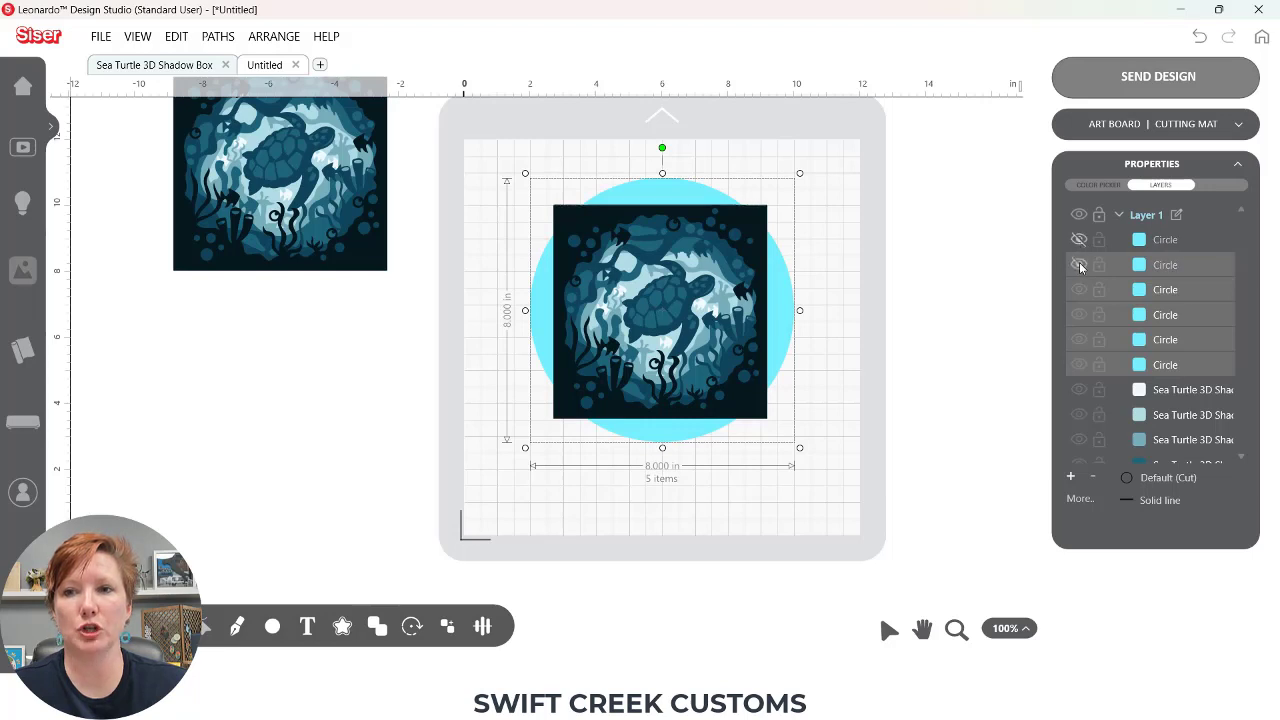
left_click(1079, 289)
left_click(1079, 315)
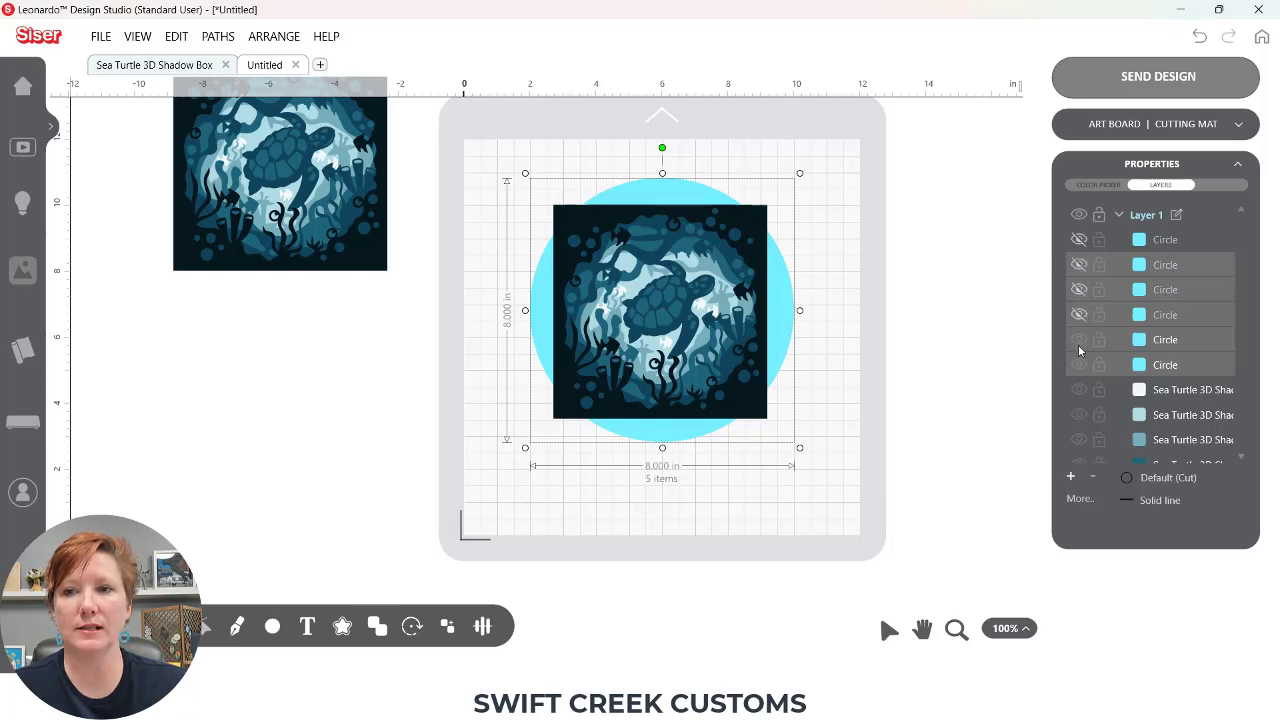
left_click(1079, 340)
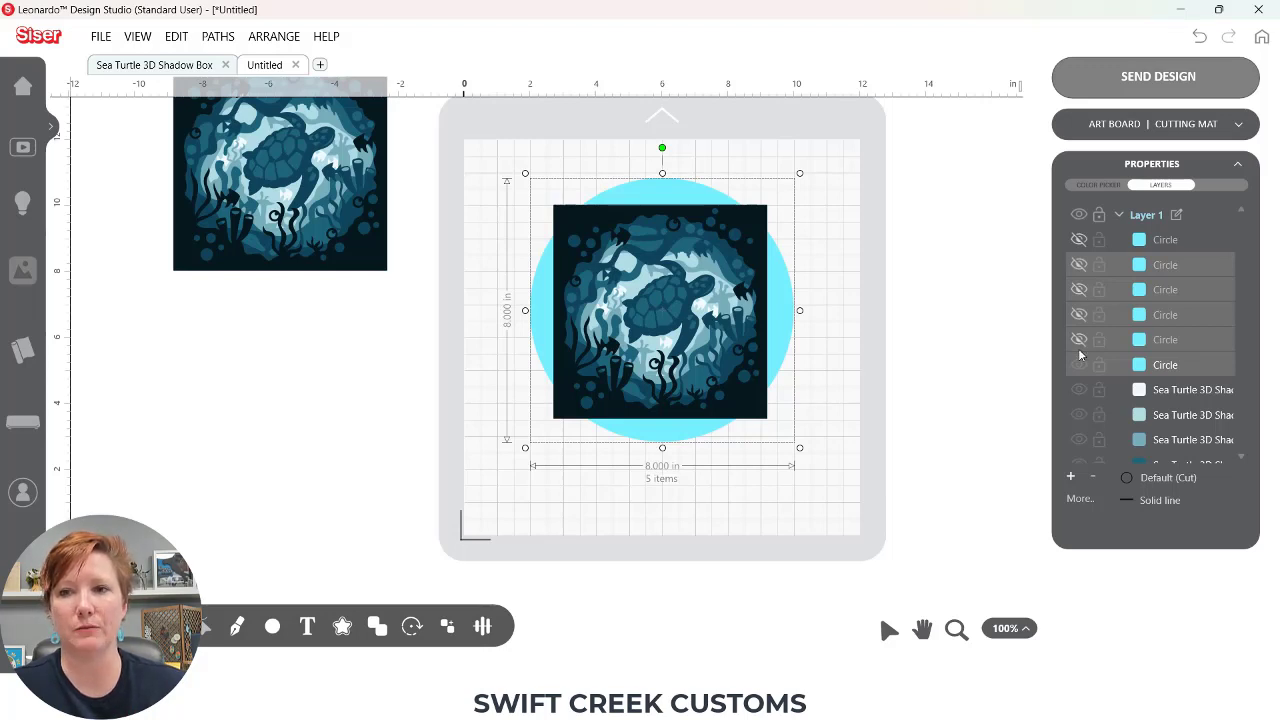
left_click(1035, 374)
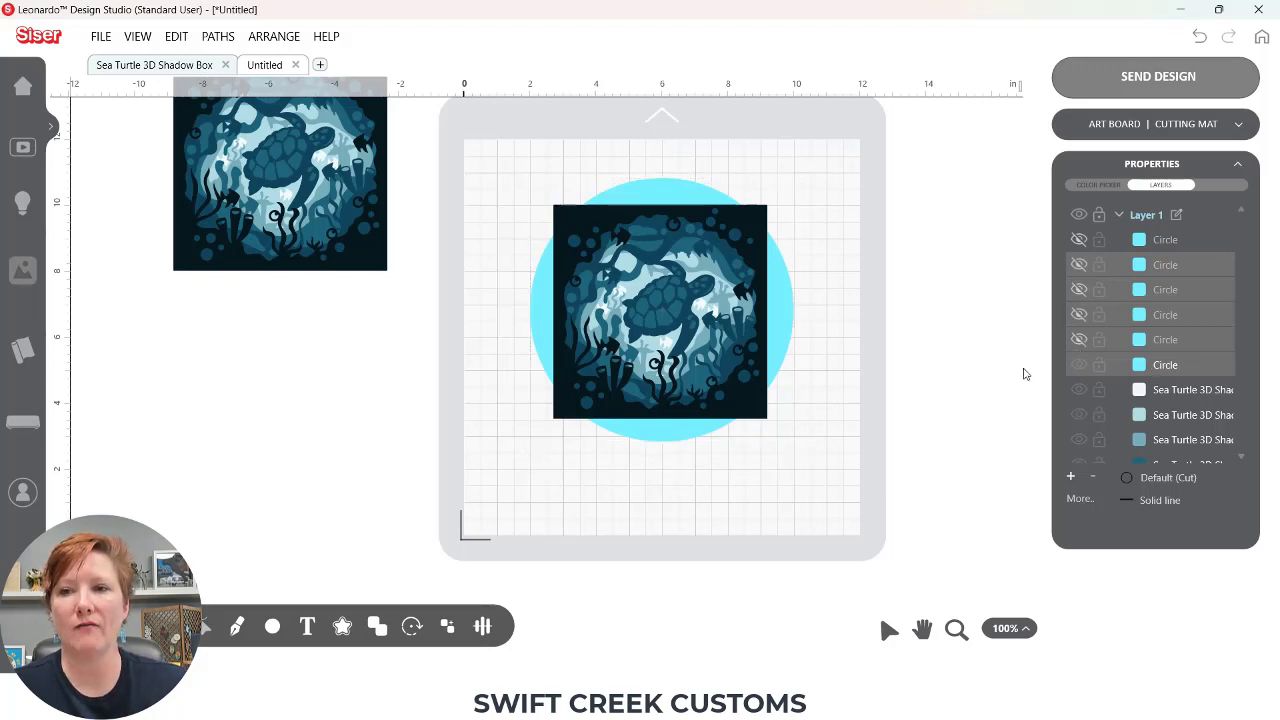
left_click(1183, 367)
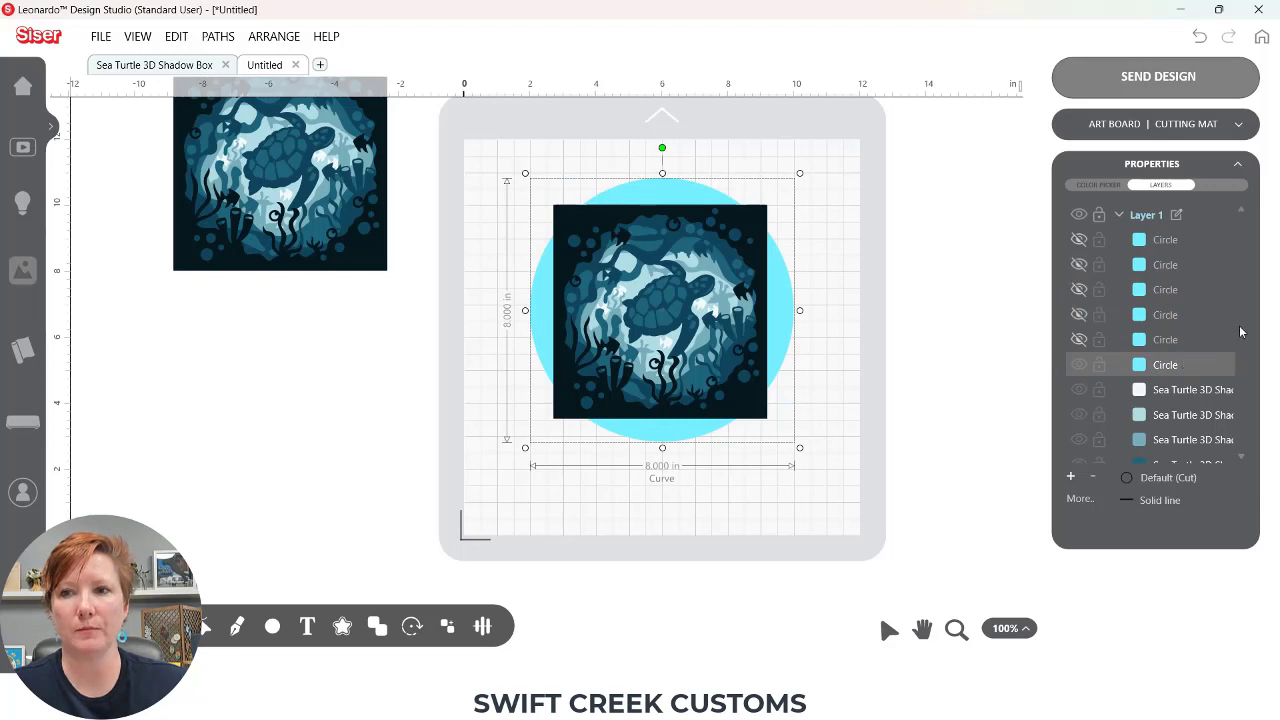
Step: Hide the five inner turtle layers and select the dark outer frame layer
scroll(1243, 312, "down", 3)
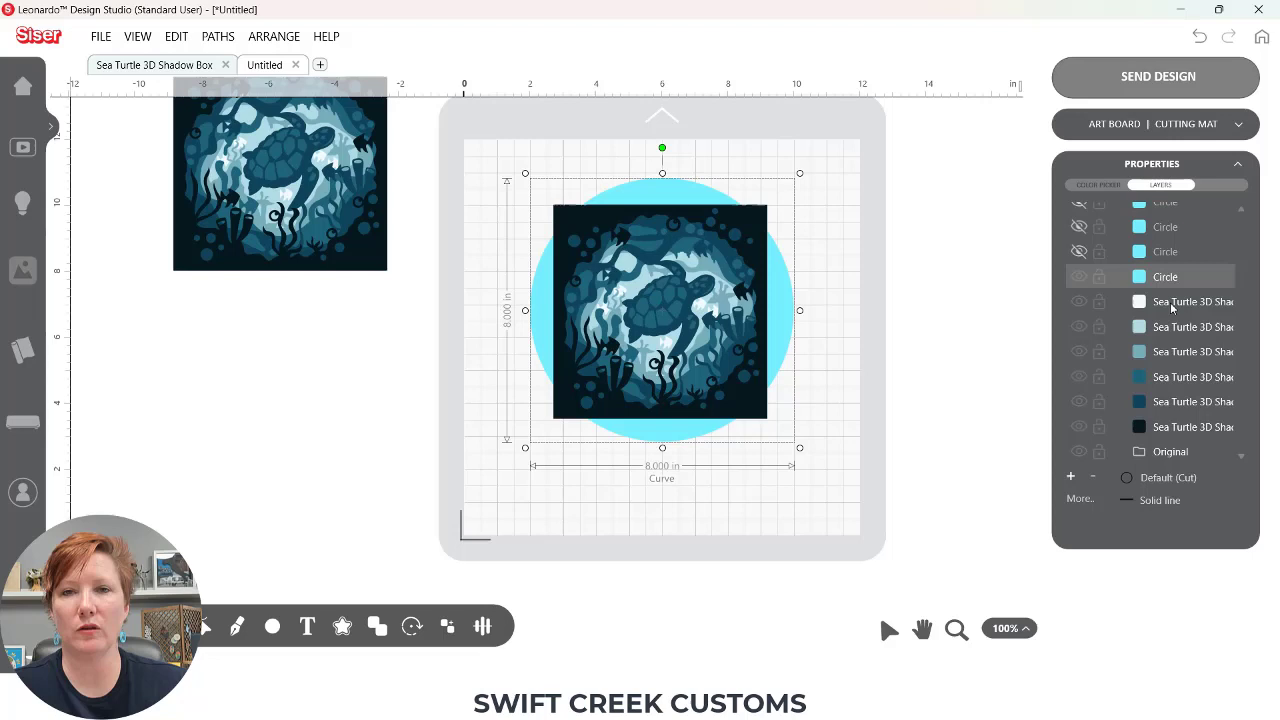
left_click(1078, 301)
left_click(1078, 326)
left_click(1078, 351)
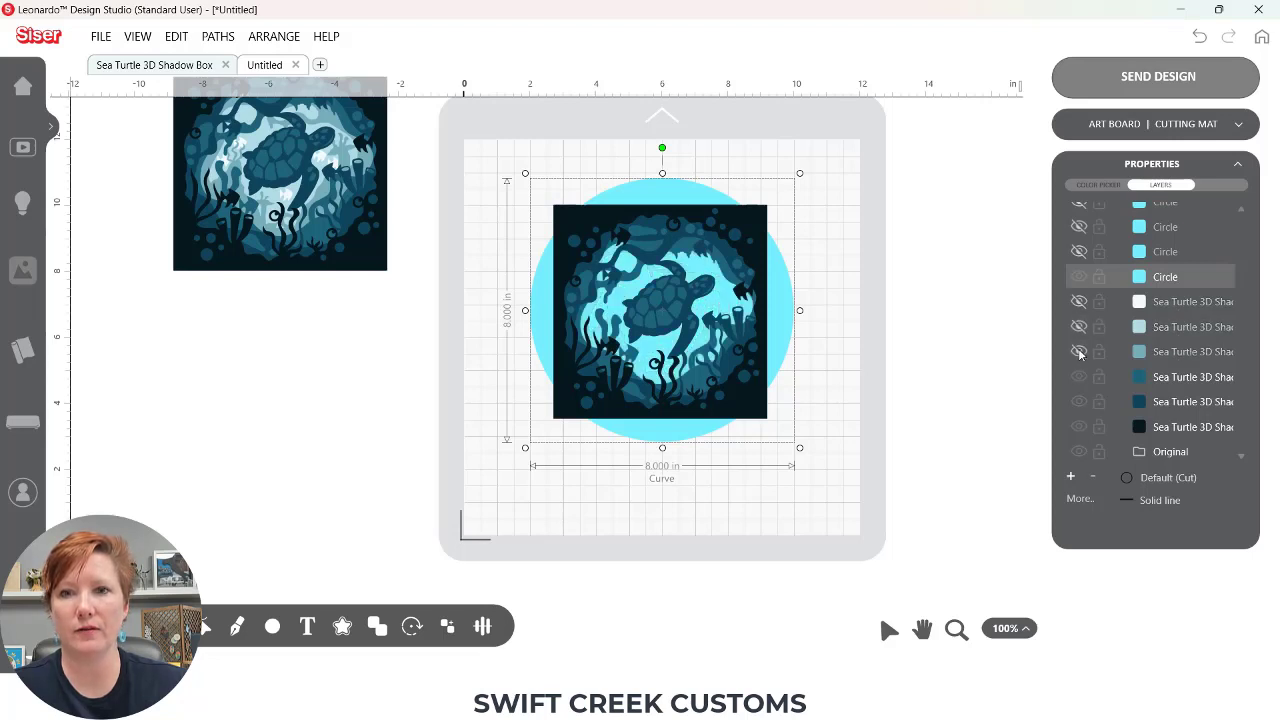
left_click(1078, 376)
left_click(1079, 401)
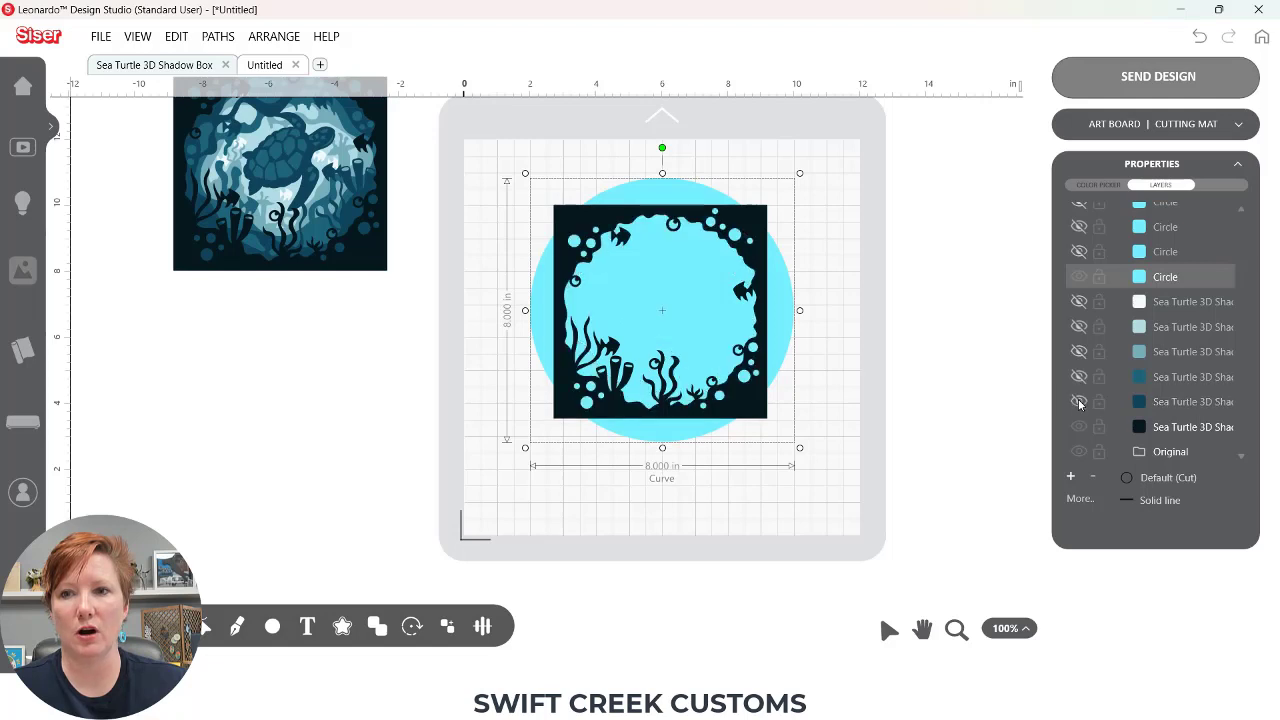
left_click(1166, 429)
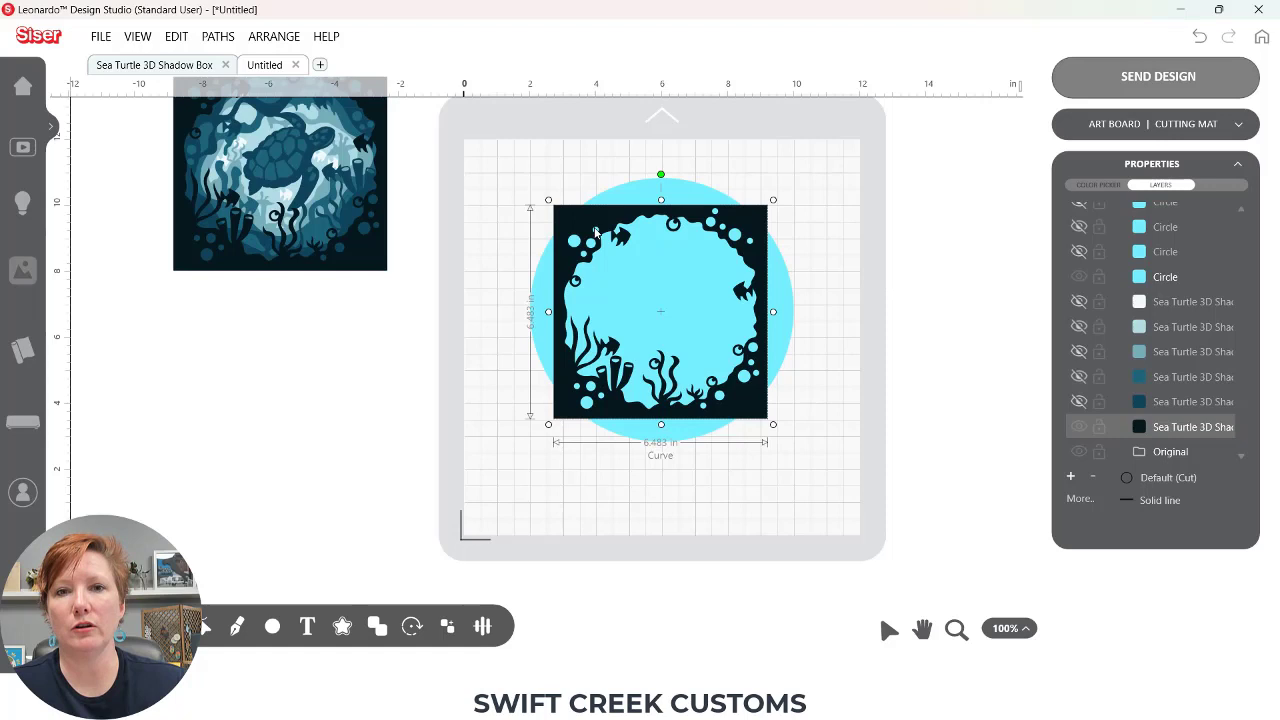
Step: Uncheck Show Wireframe under View so every layer displays its fill colour
left_click(137, 36)
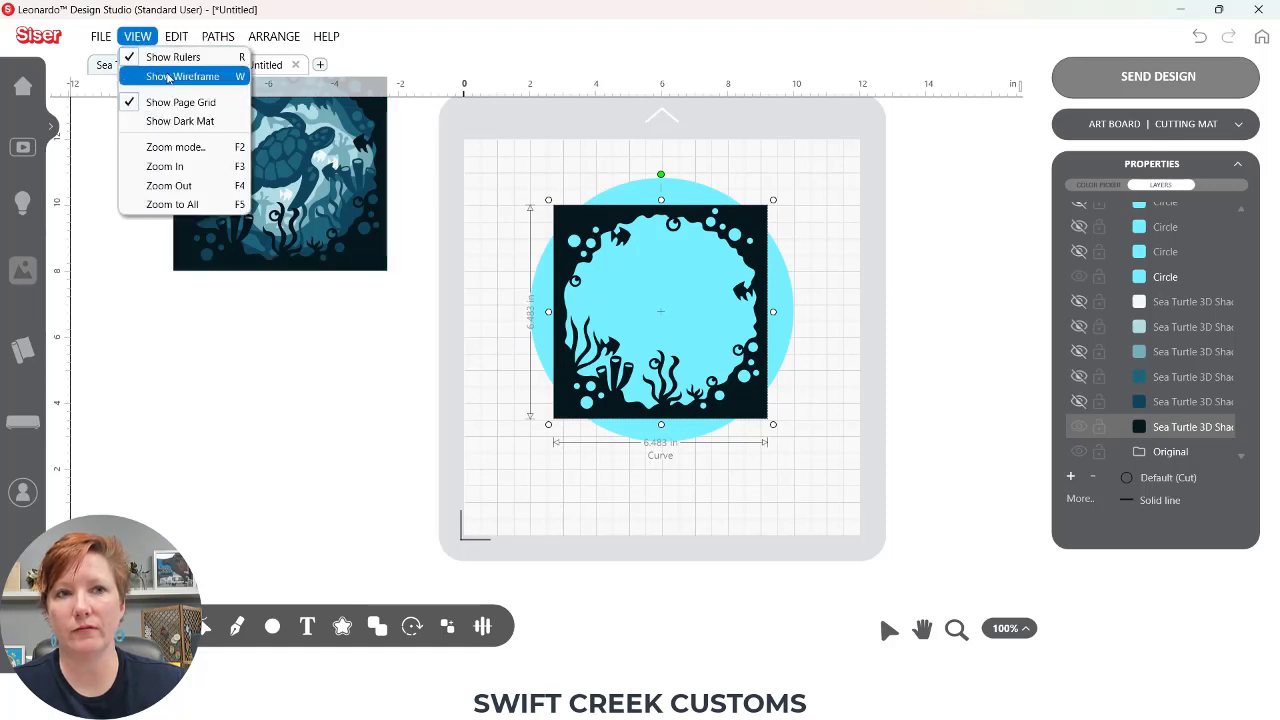
left_click(168, 78)
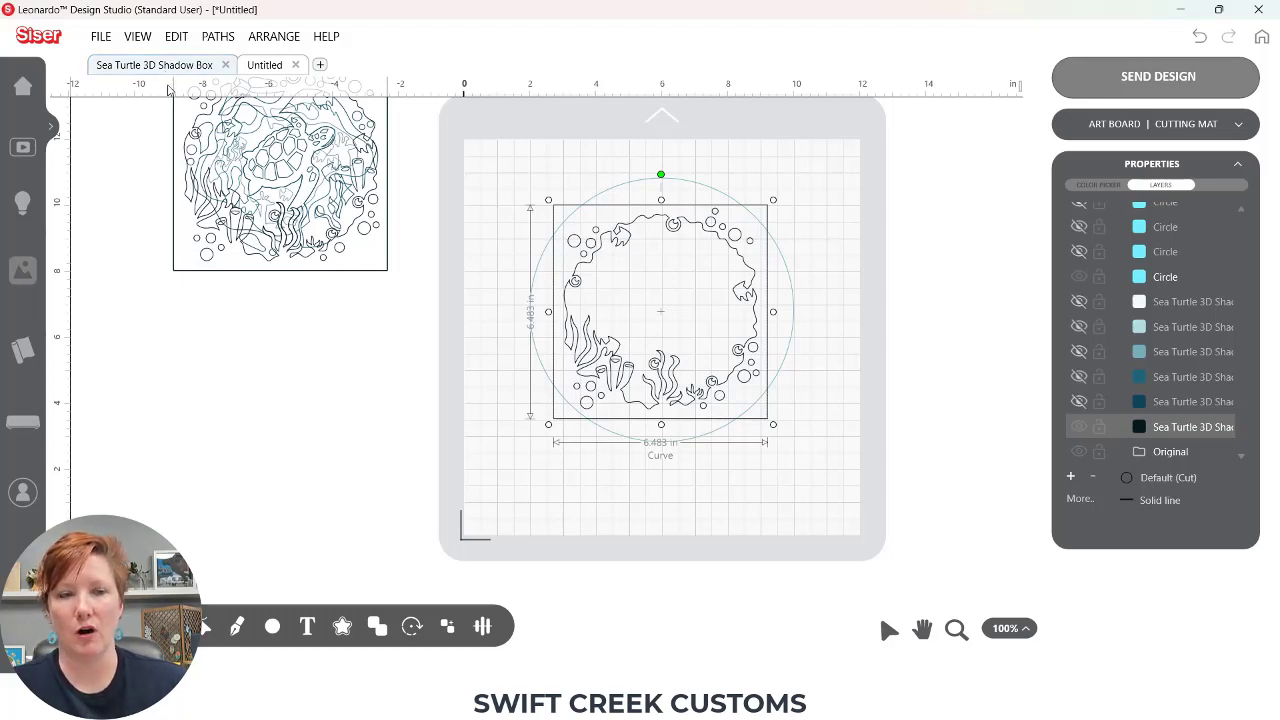
left_click(138, 37)
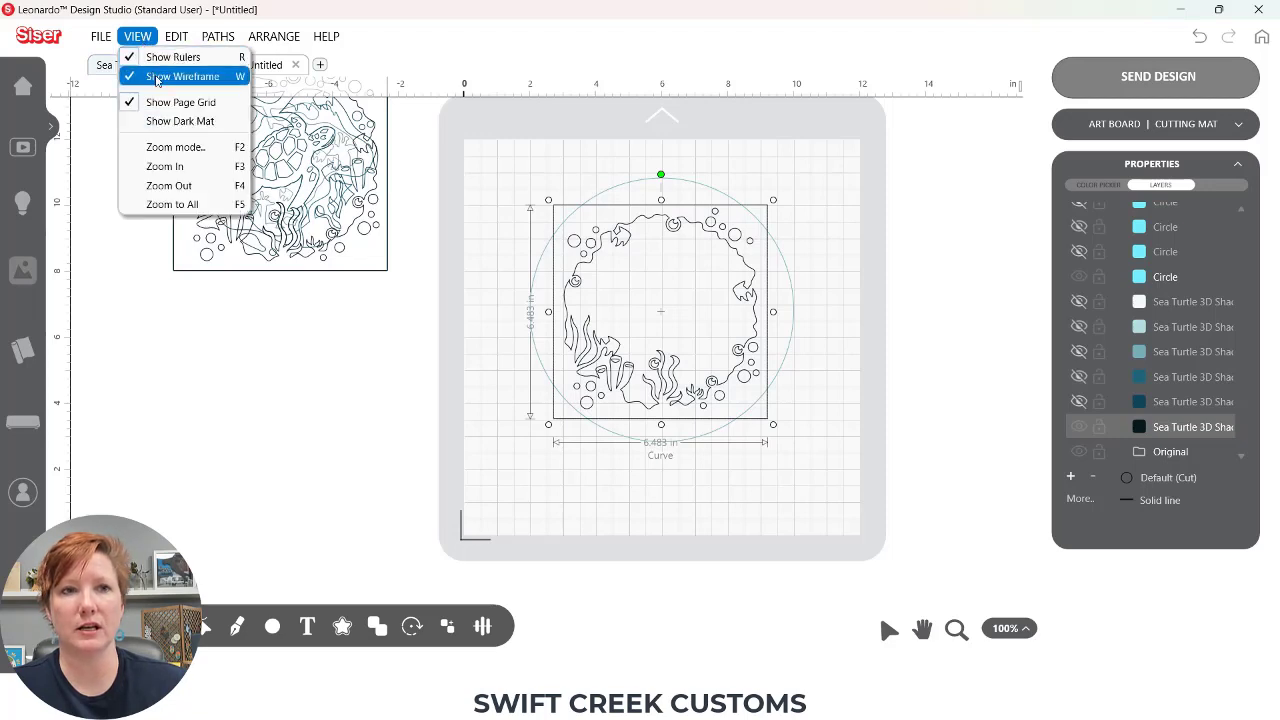
left_click(156, 77)
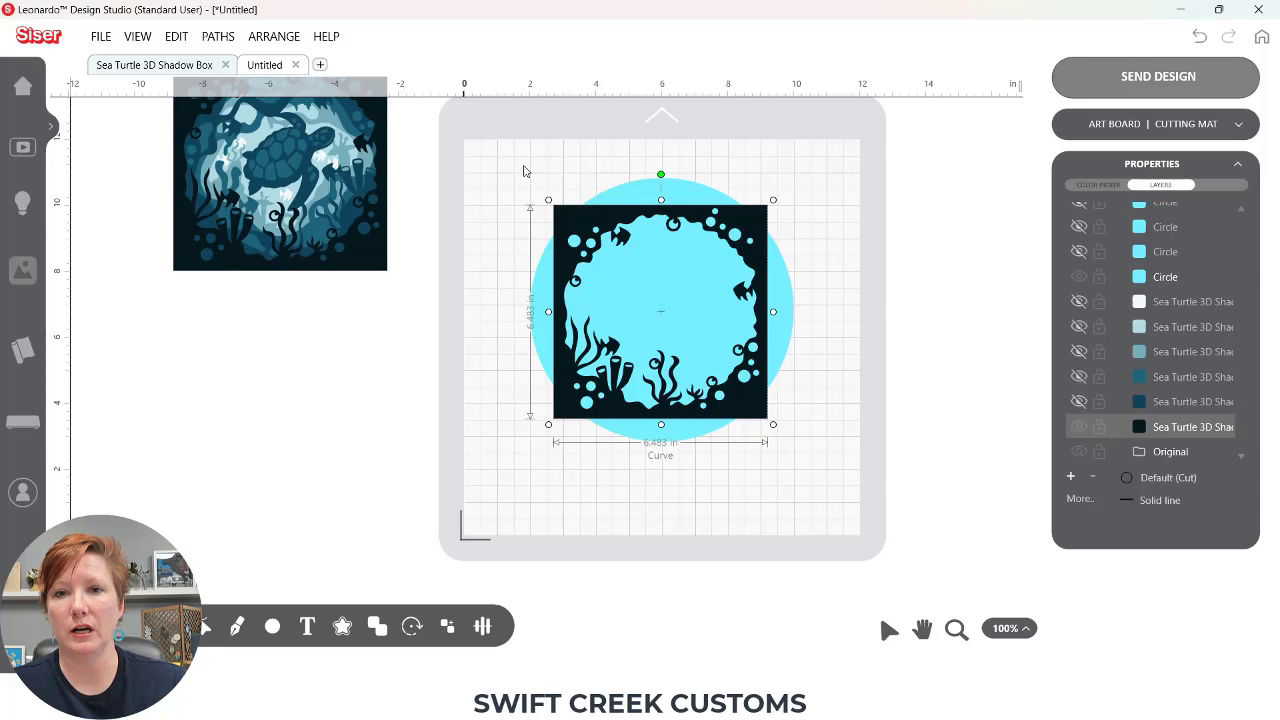
Step: Break the dark frame into separate paths and move its solid square off the mat
left_click(823, 409)
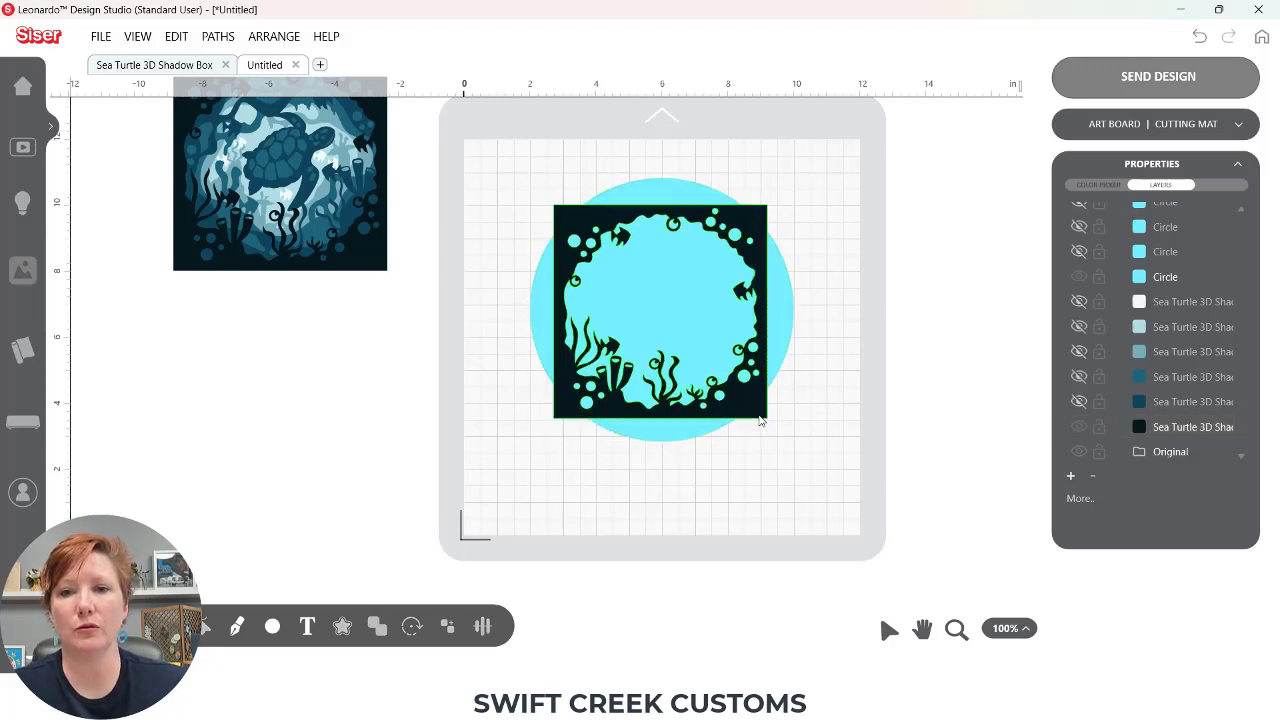
left_click(760, 416)
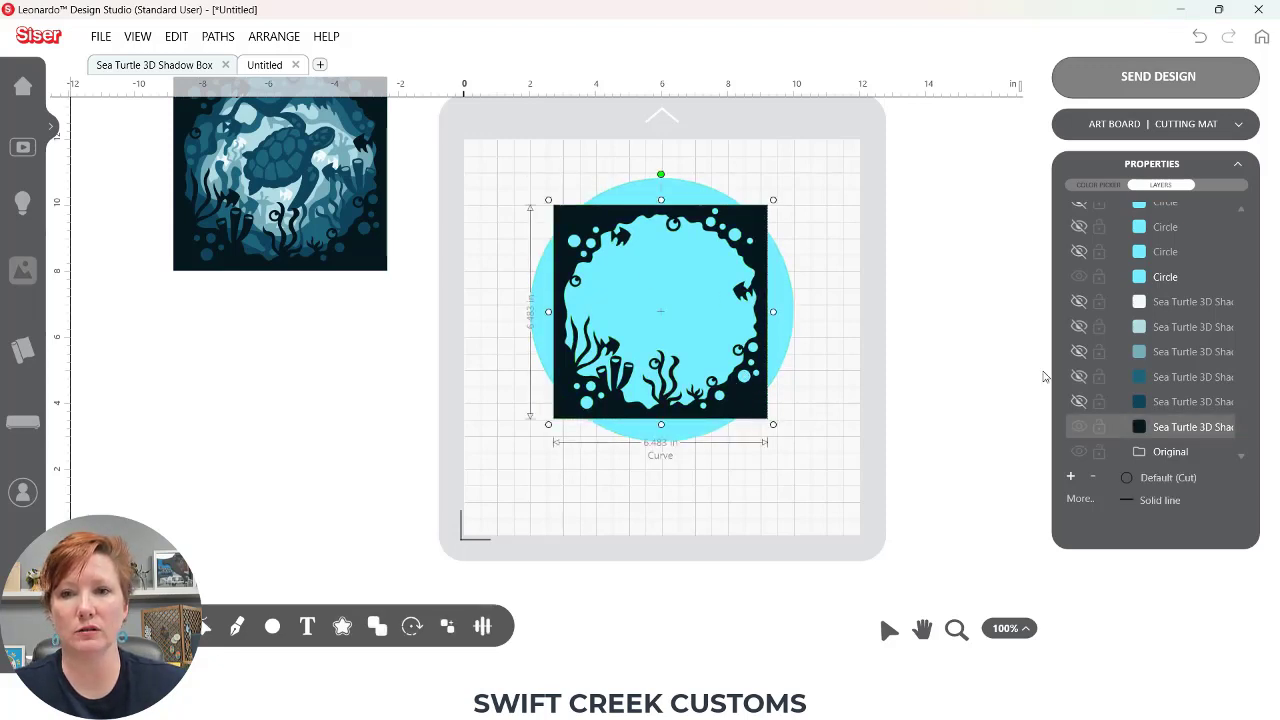
left_click(1174, 428)
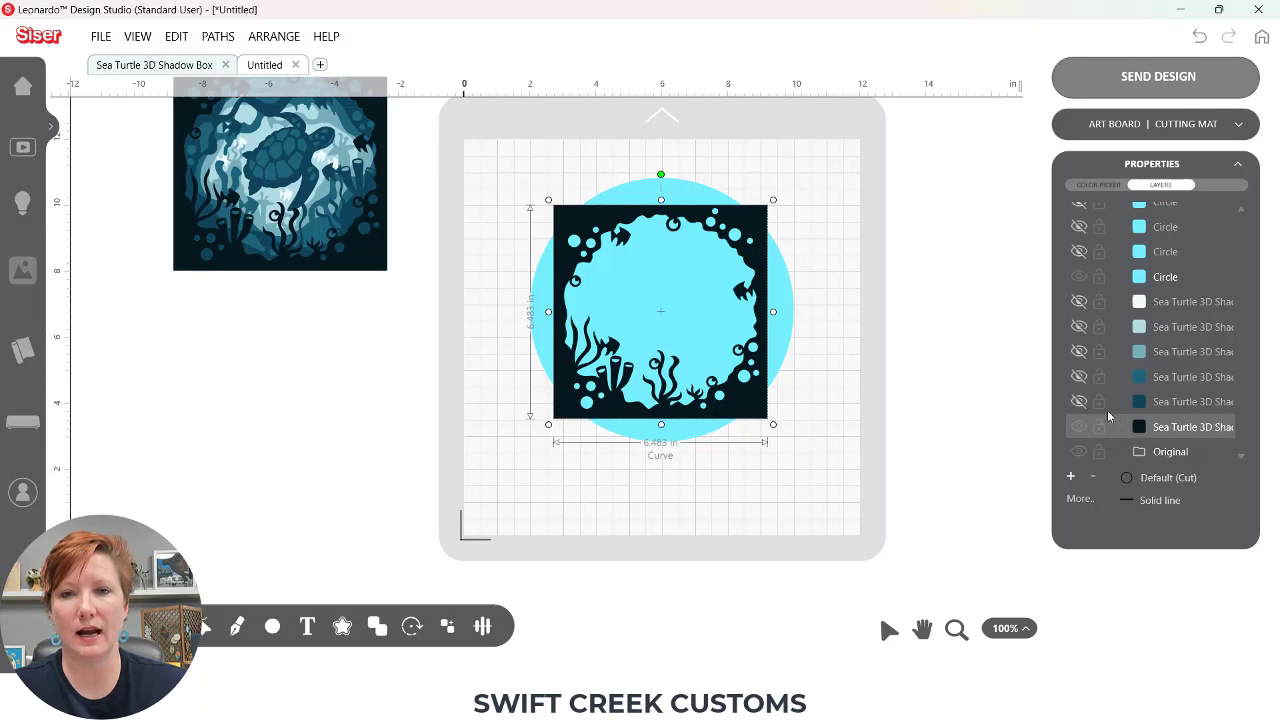
right_click(762, 416)
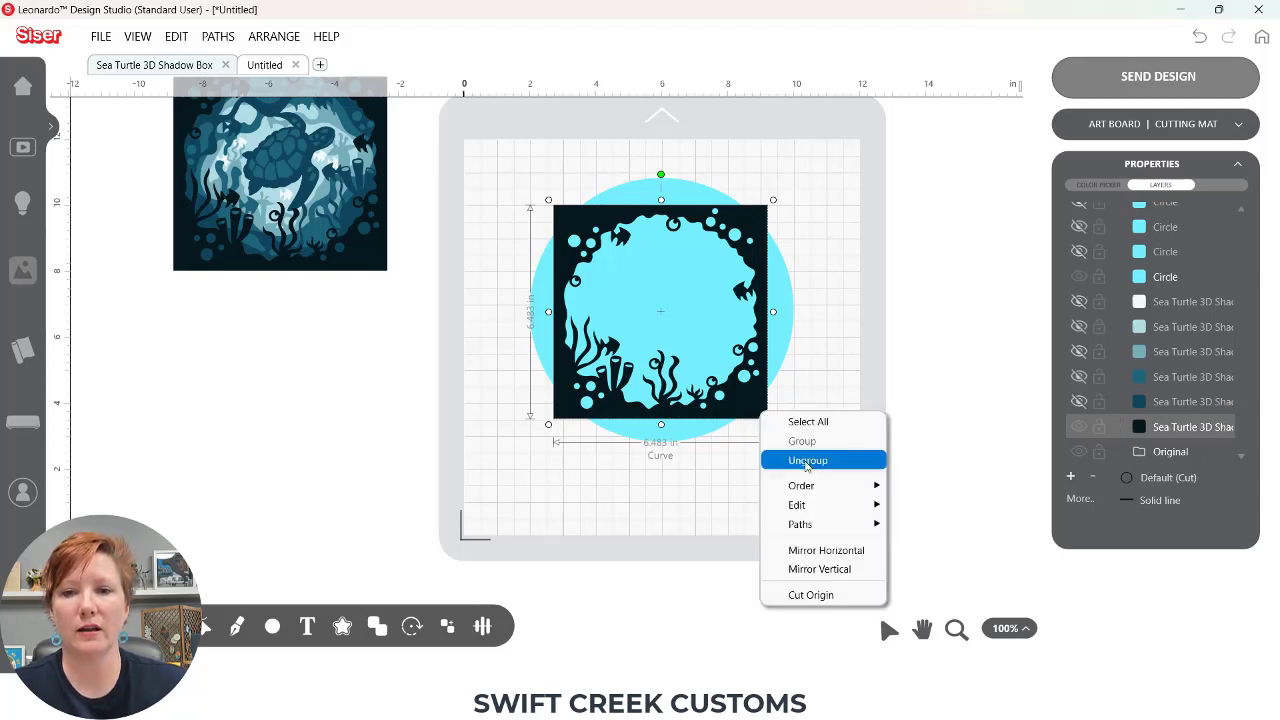
mouse_move(824, 525)
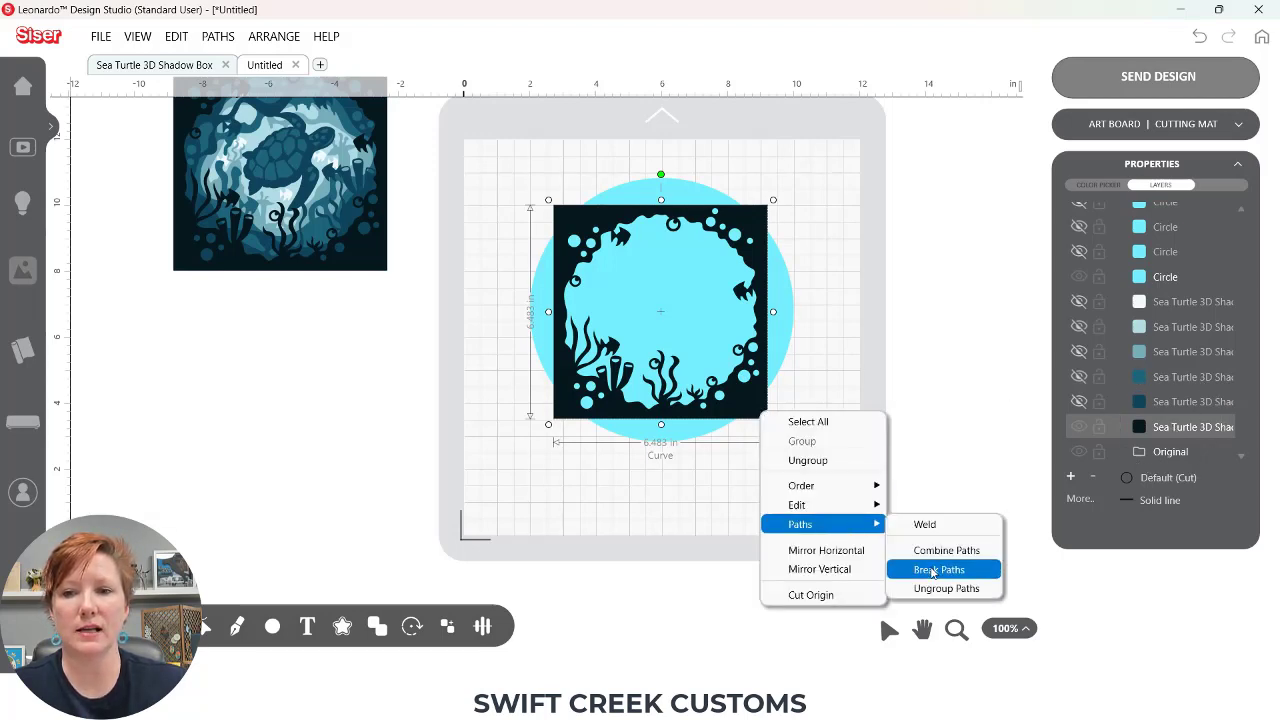
left_click(932, 571)
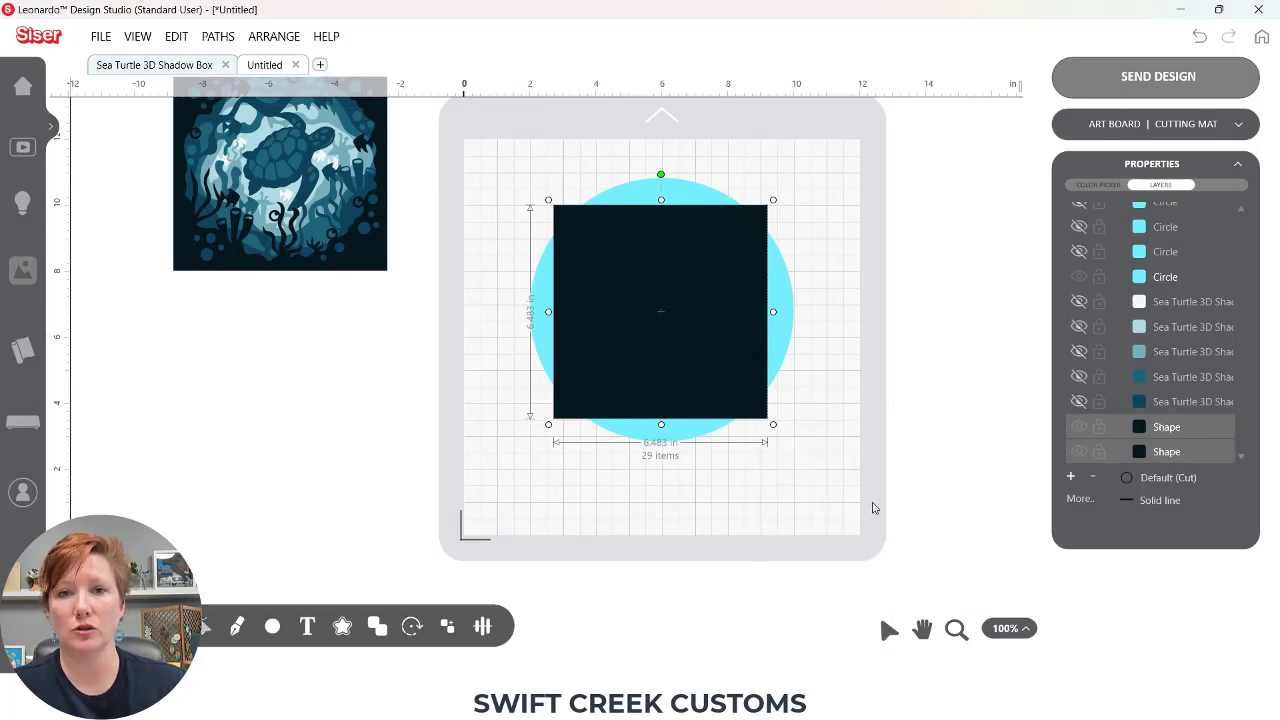
left_click(820, 486)
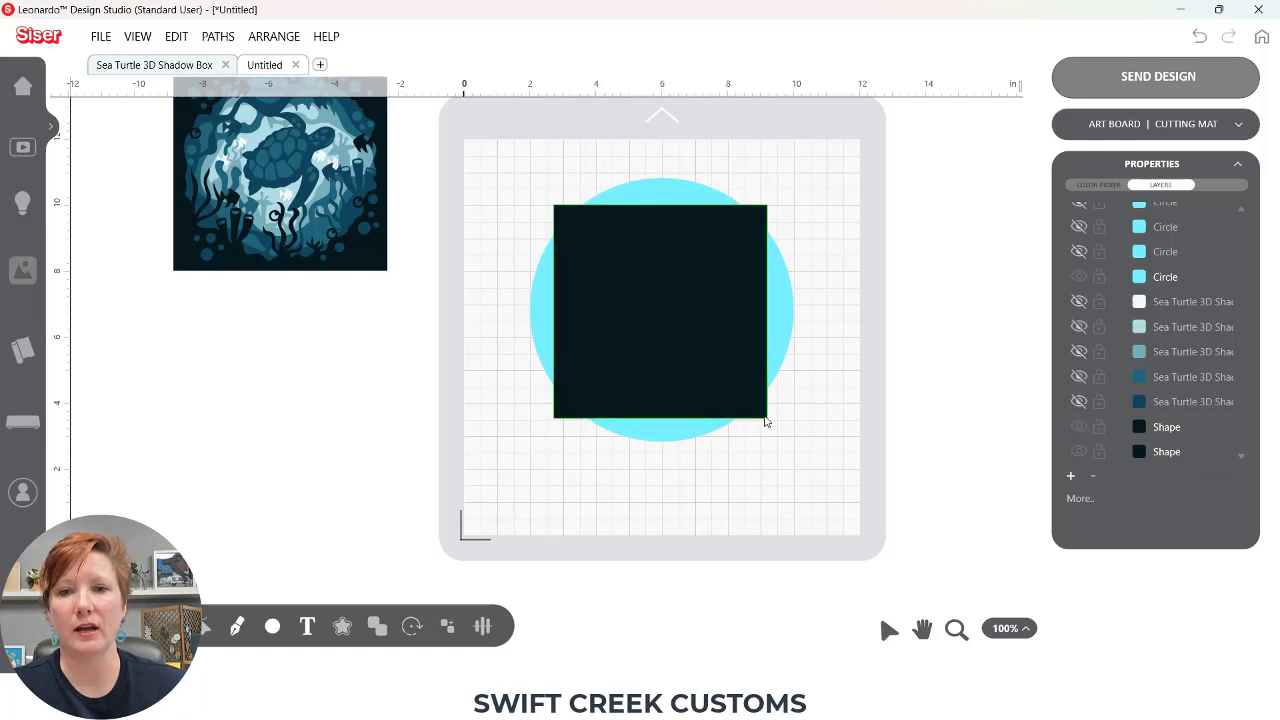
left_click_drag(765, 421, 371, 583)
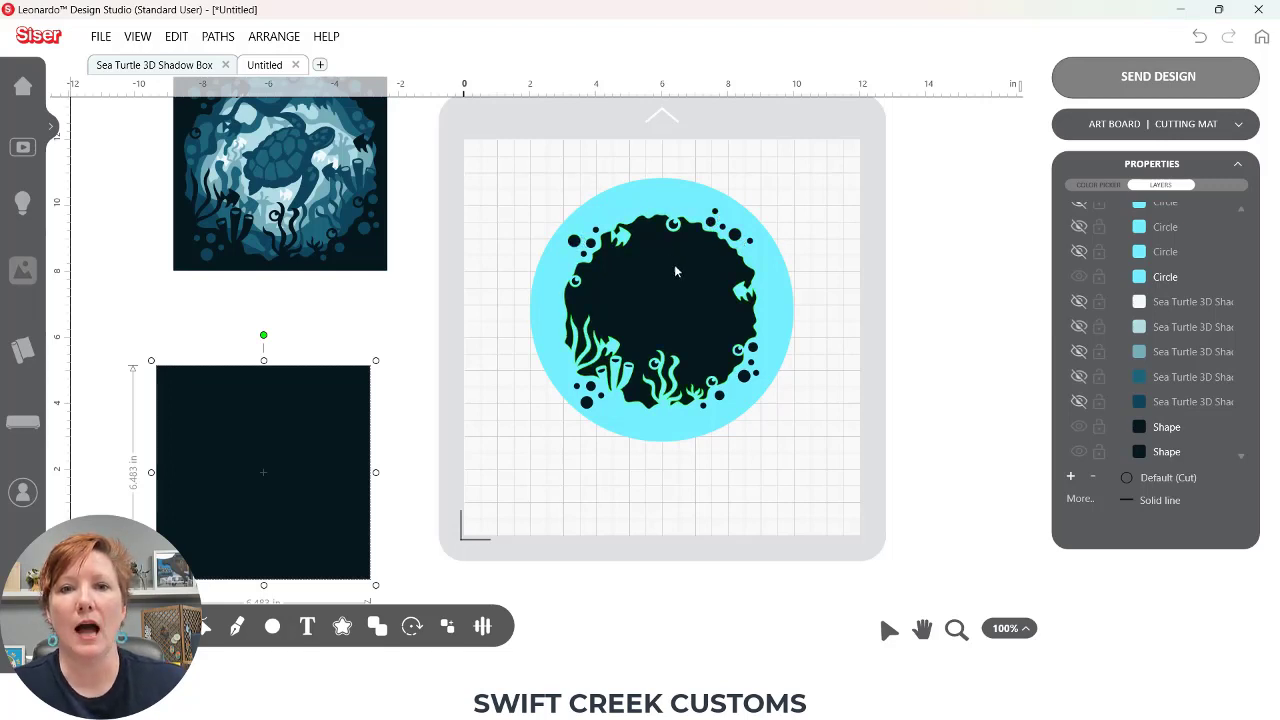
Step: Combine the circle and the frame cutouts on the mat into one shape
left_click(511, 169)
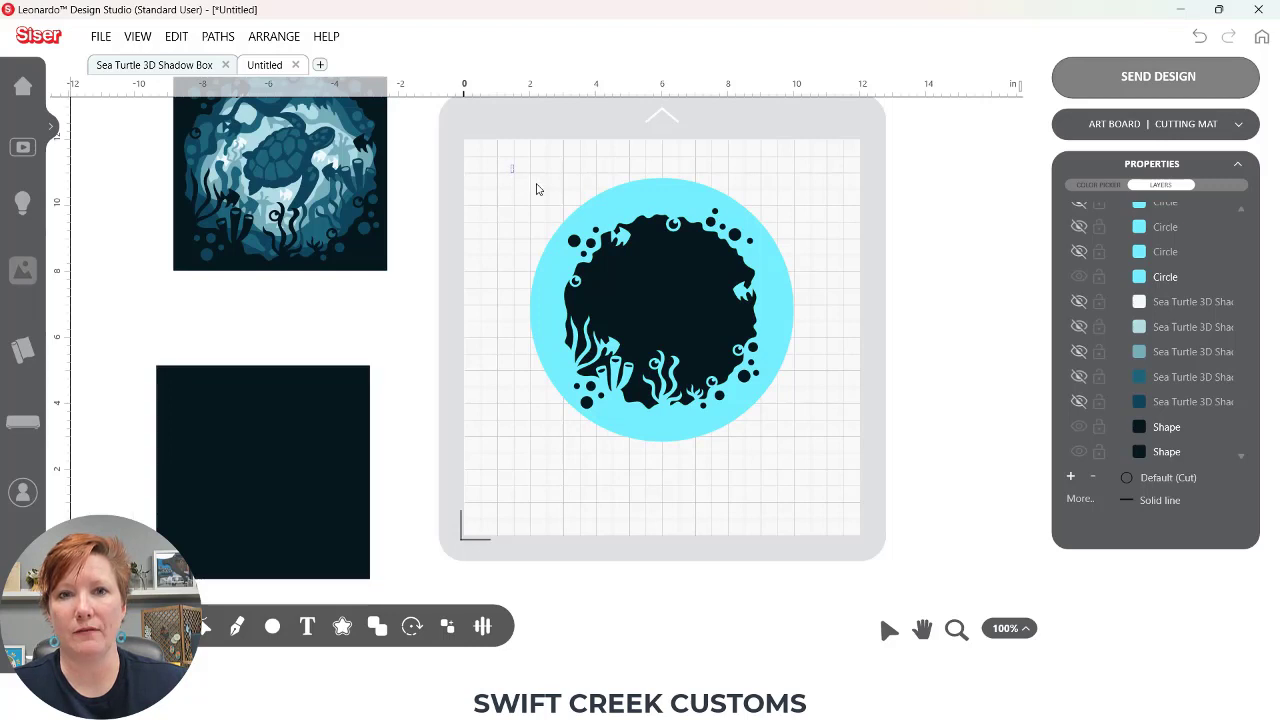
left_click_drag(536, 189, 836, 492)
right_click(745, 392)
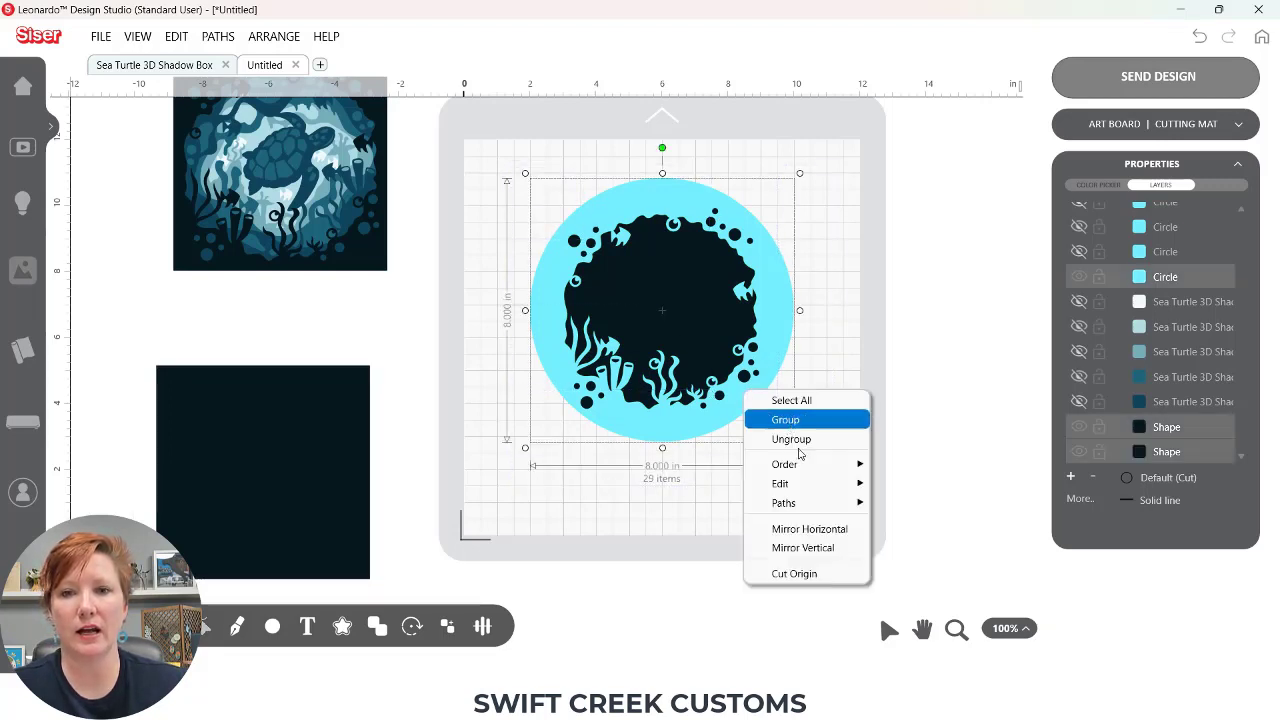
mouse_move(803, 503)
left_click(922, 530)
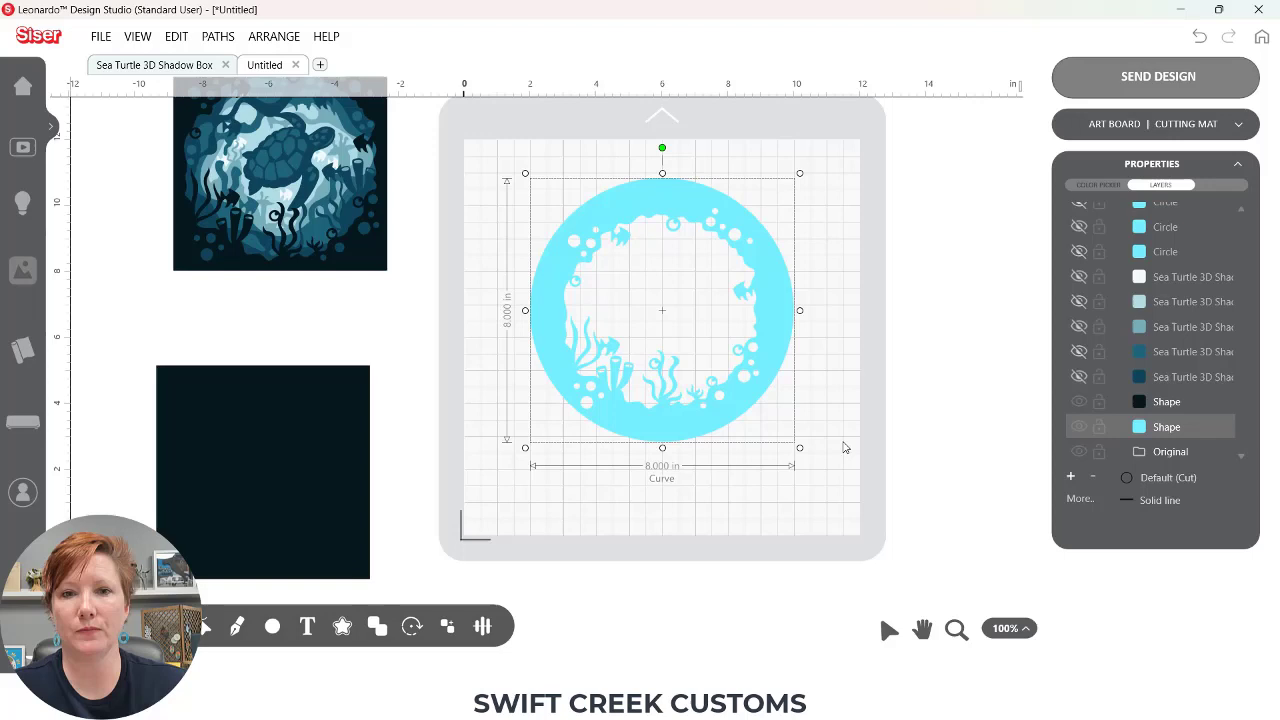
Step: Eyedrop the dark square's #07181E colour onto the circle frame
left_click(1098, 188)
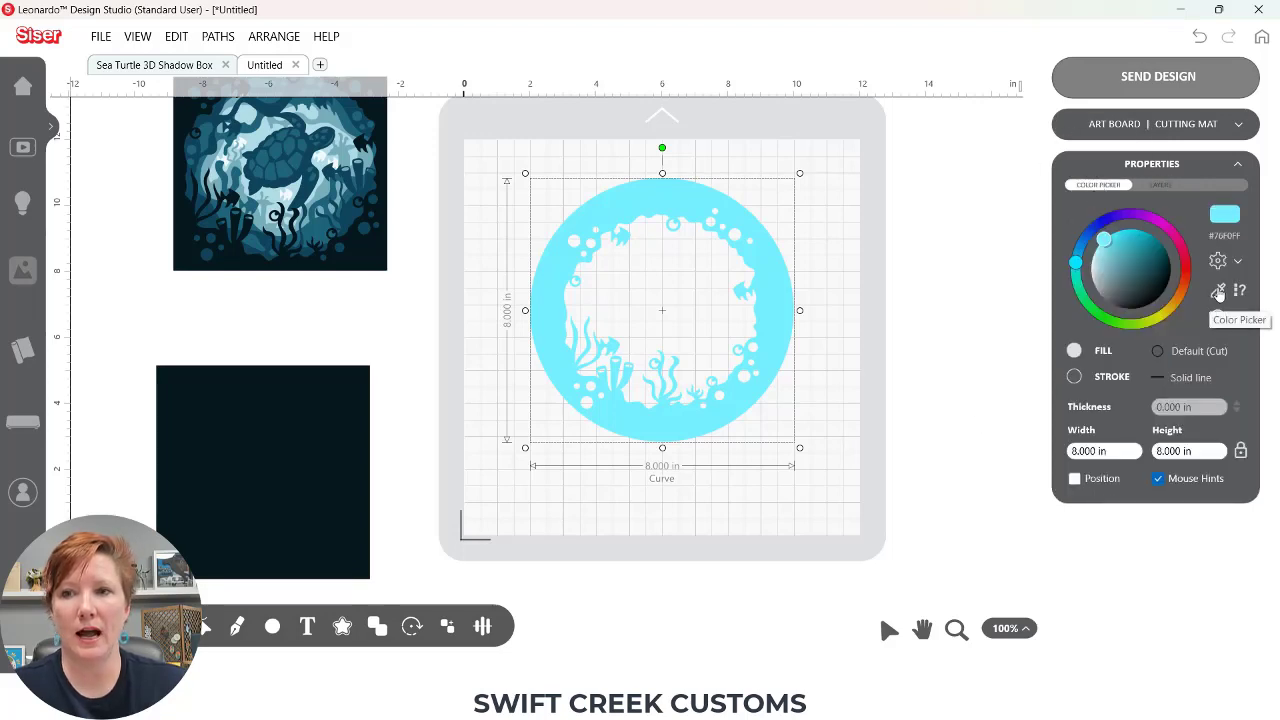
left_click(1218, 293)
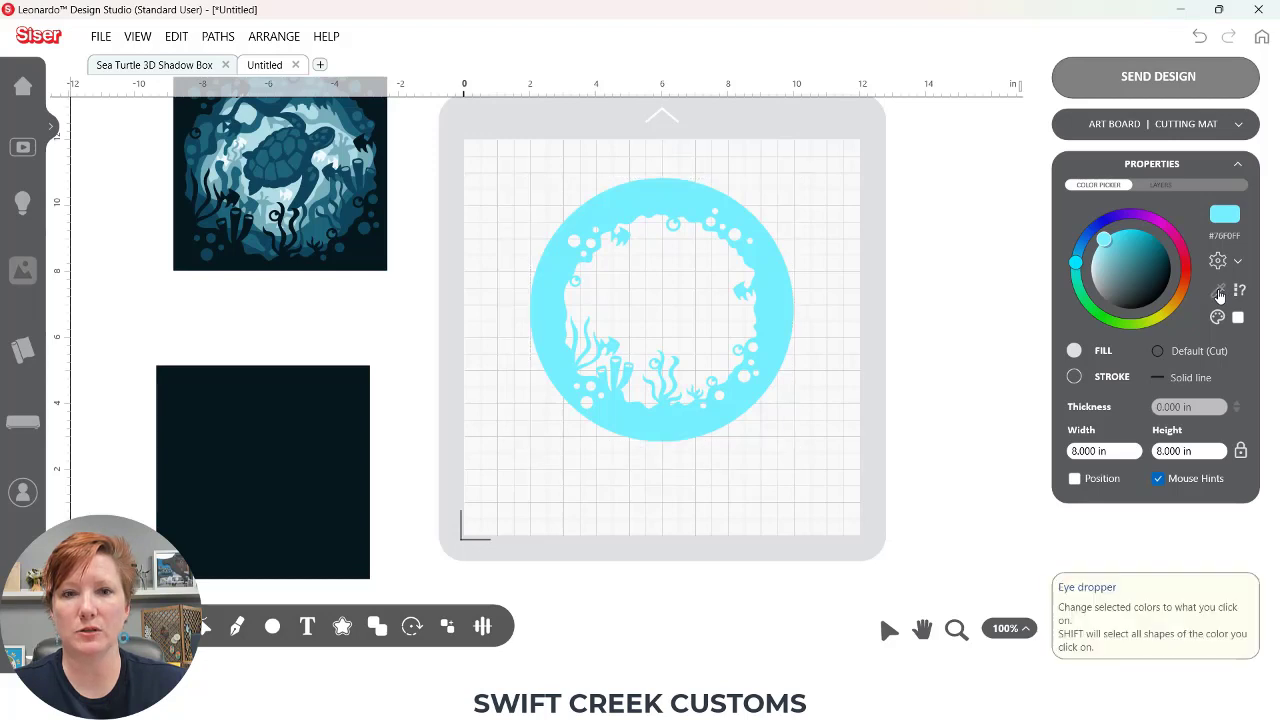
left_click(351, 404)
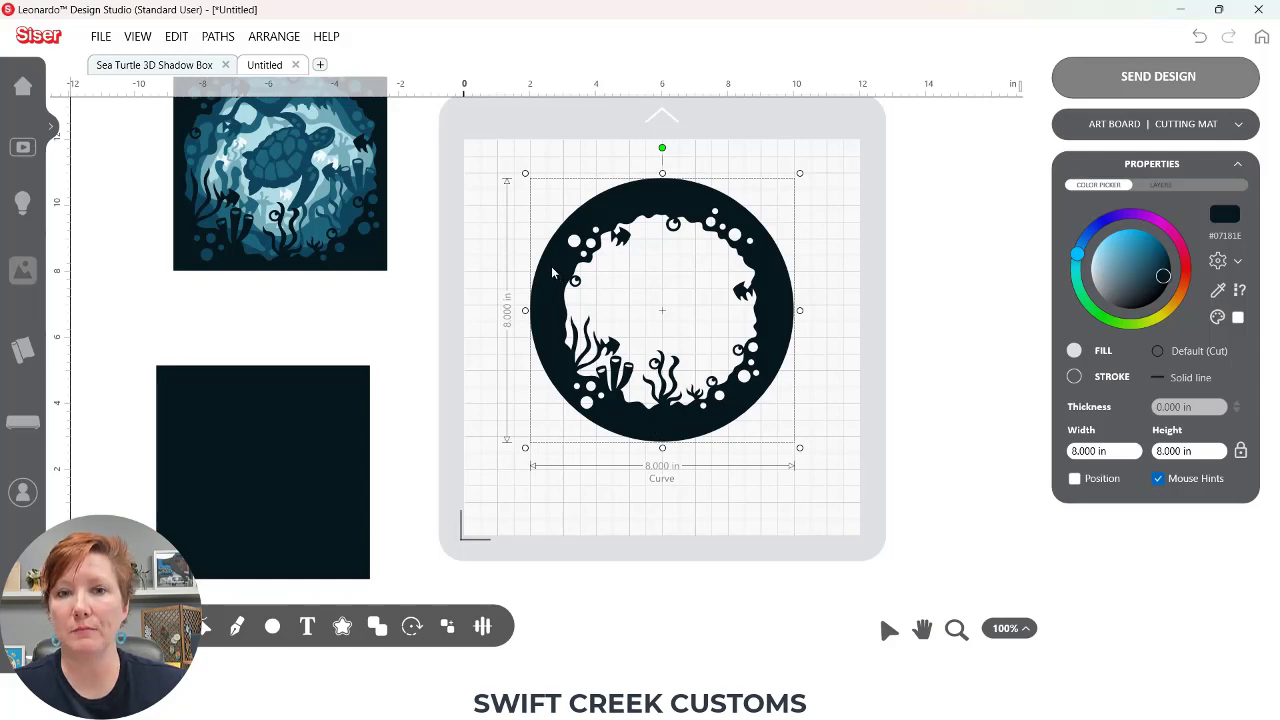
Step: Move the frame right off the mat and unhide the teal sea turtle layer
left_click_drag(553, 262, 1012, 473)
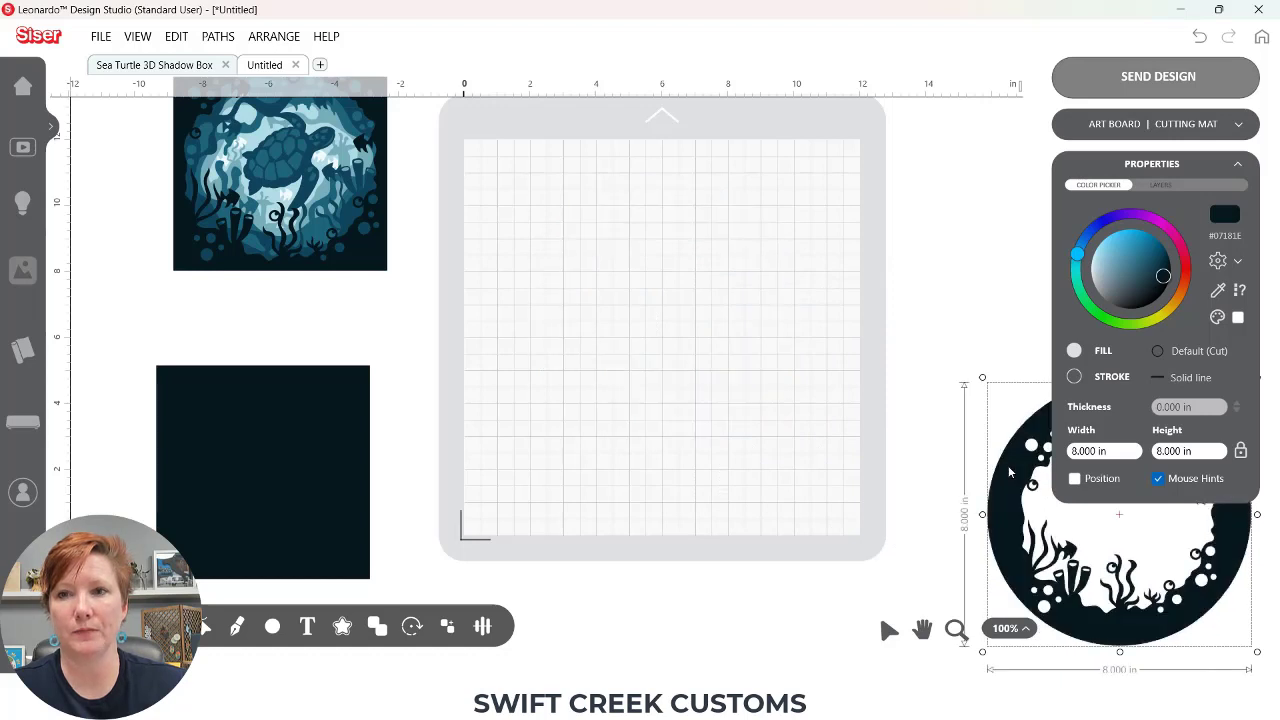
left_click(1162, 185)
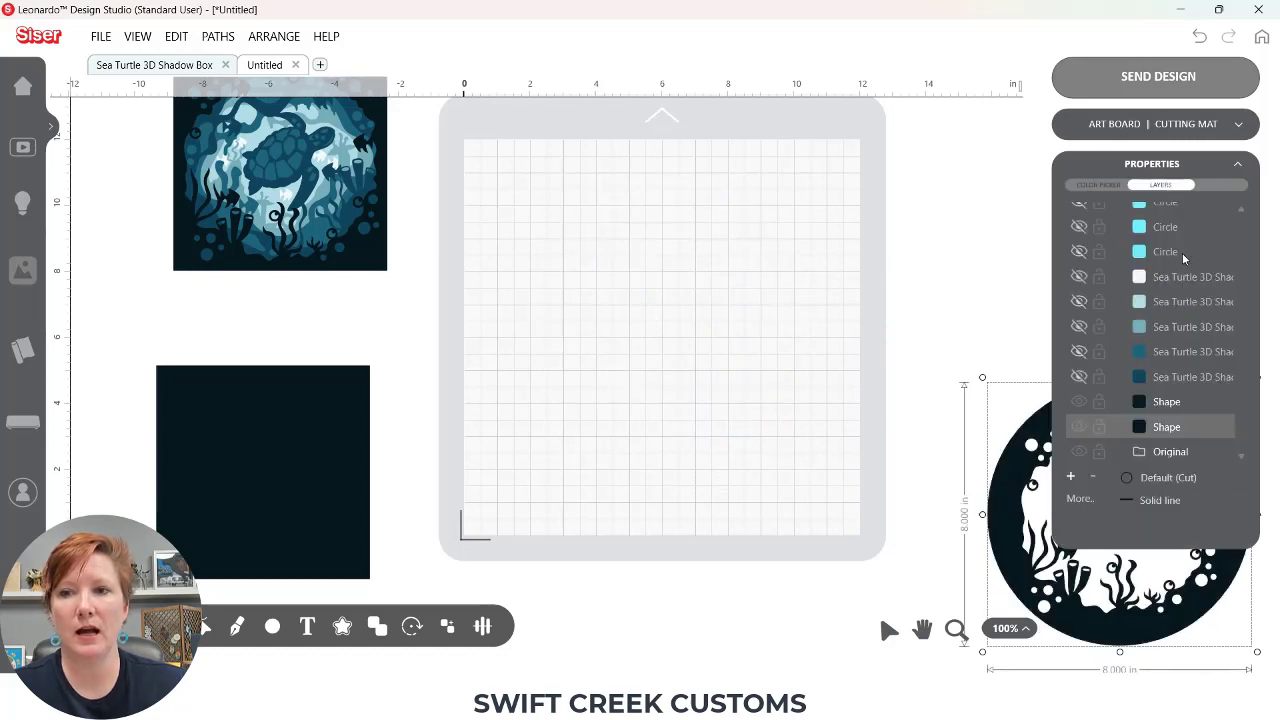
left_click(1079, 377)
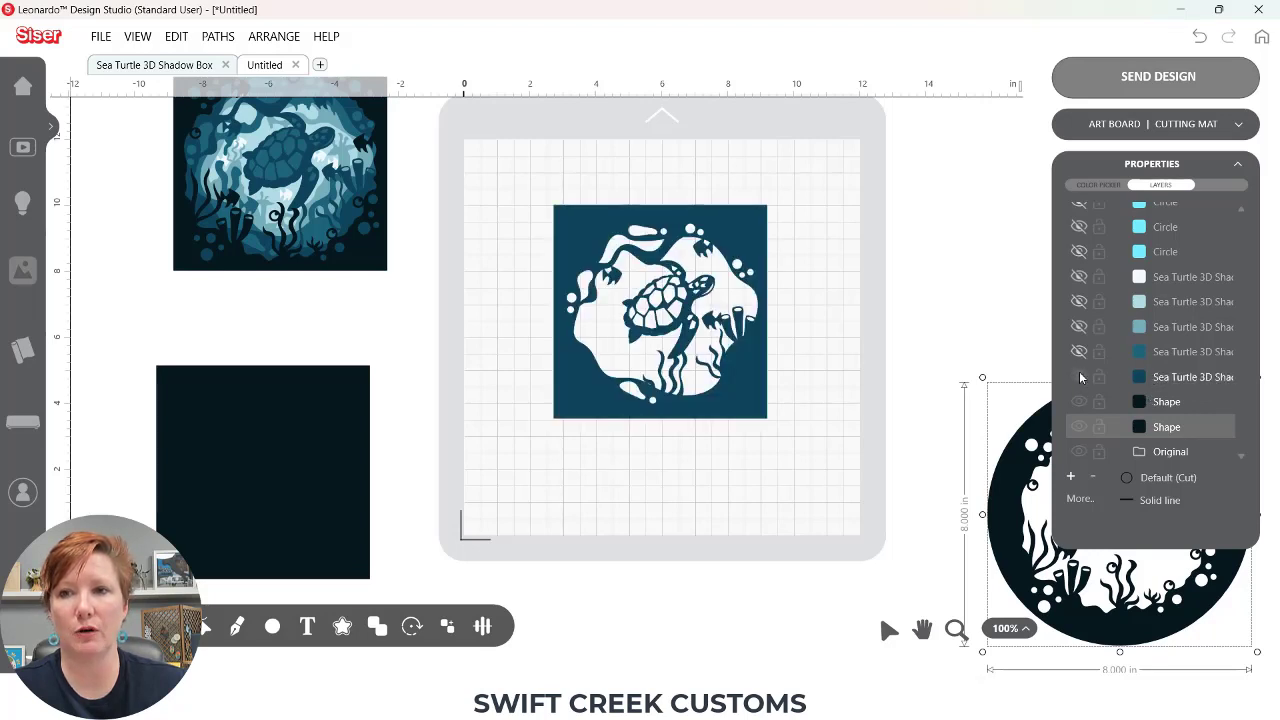
Step: Unhide the light blue circle, break the teal turtle design's paths, and move its solid square off the mat
left_click(1079, 252)
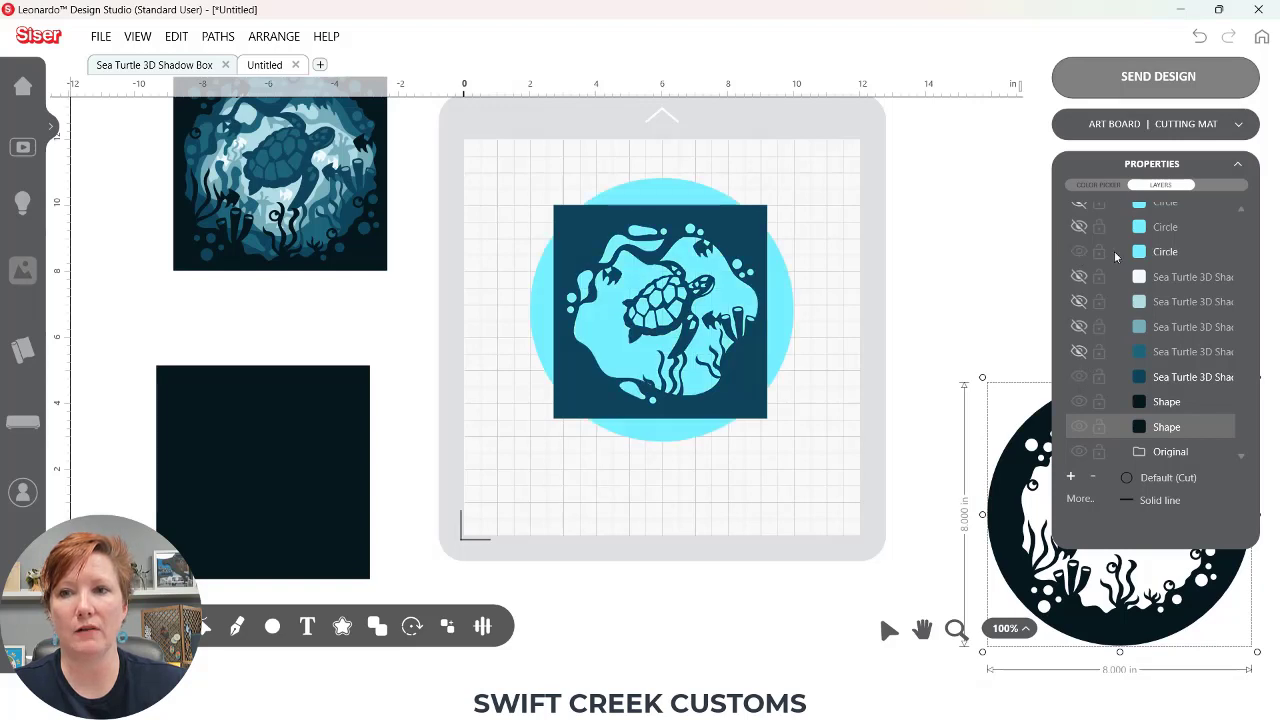
left_click(762, 414)
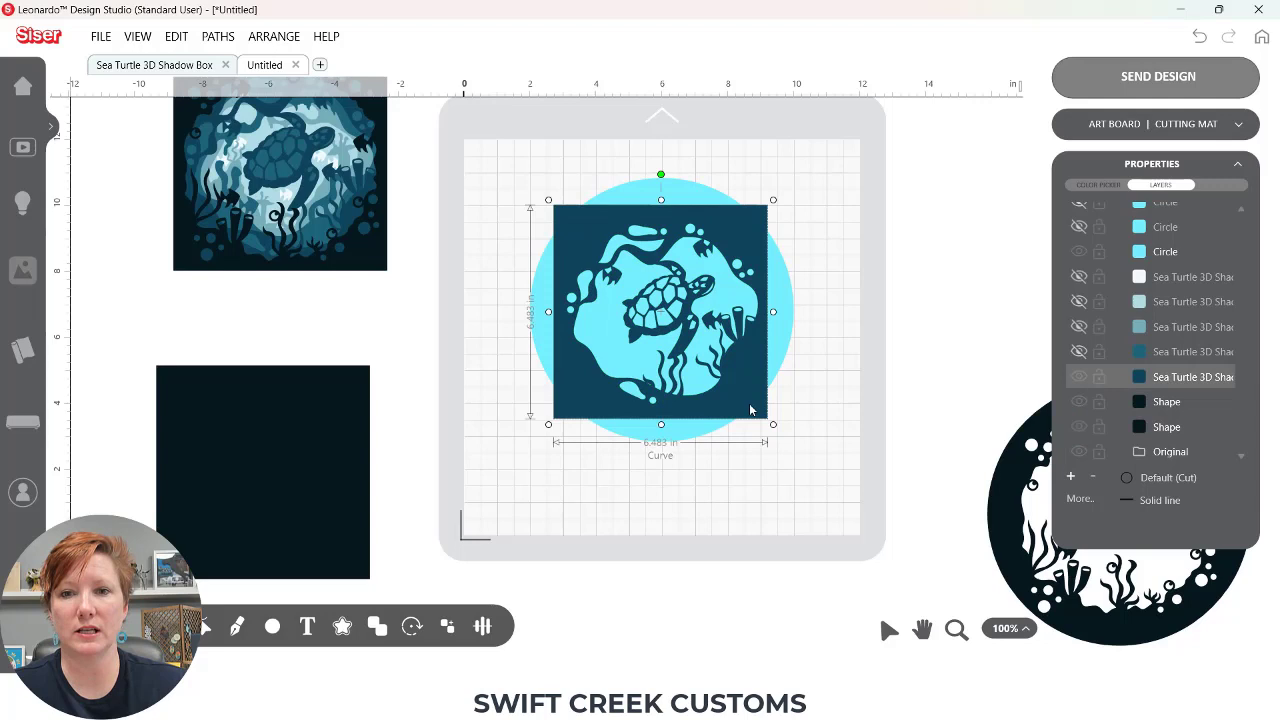
right_click(762, 414)
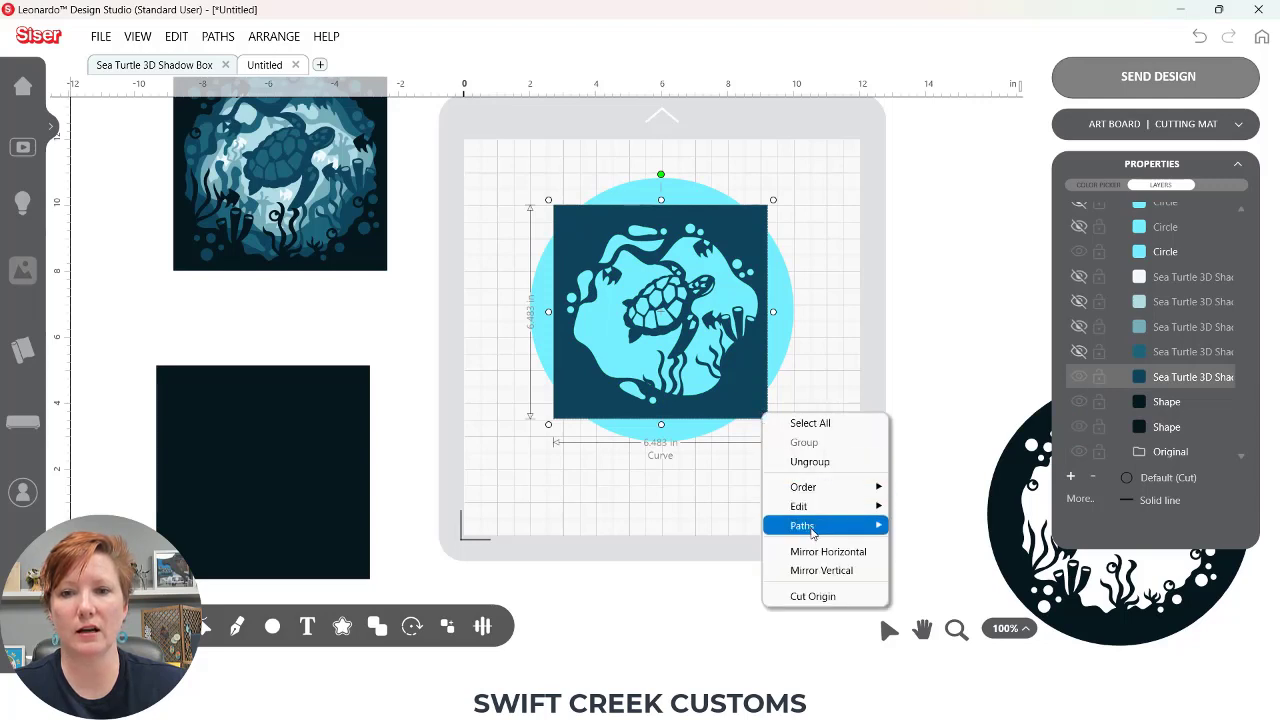
mouse_move(803, 526)
left_click(935, 578)
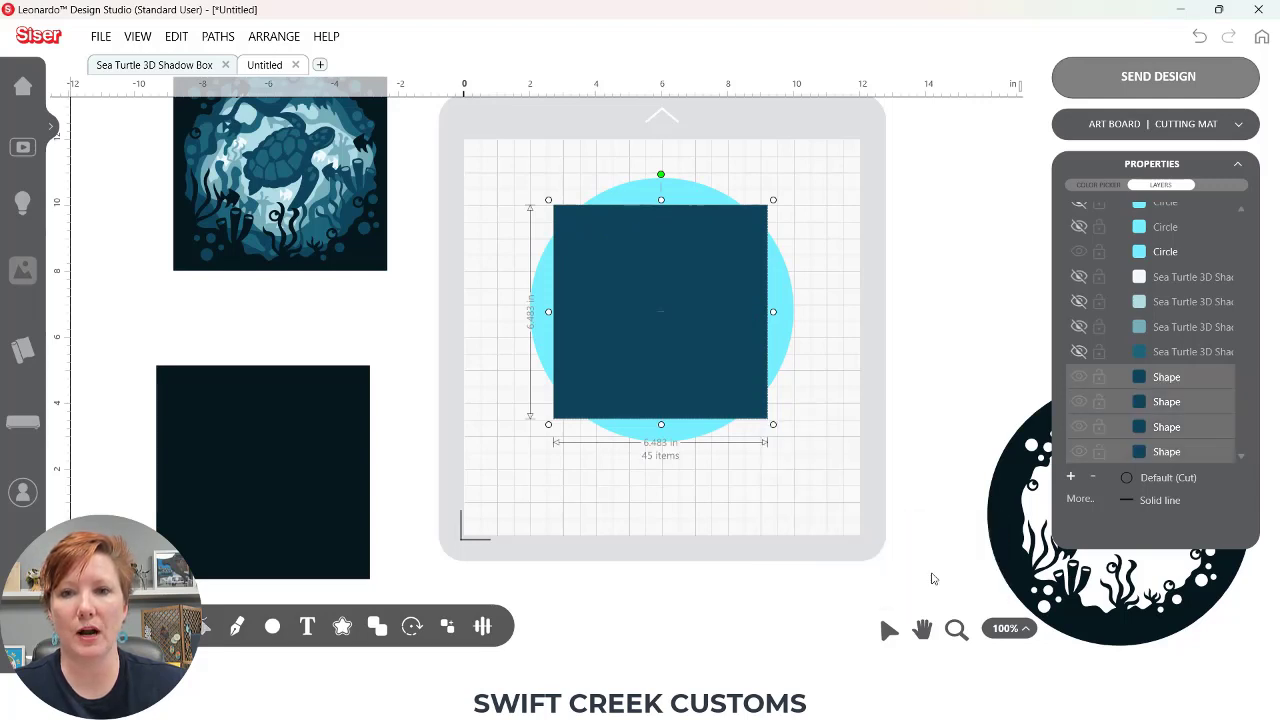
left_click(796, 490)
left_click_drag(767, 422, 338, 548)
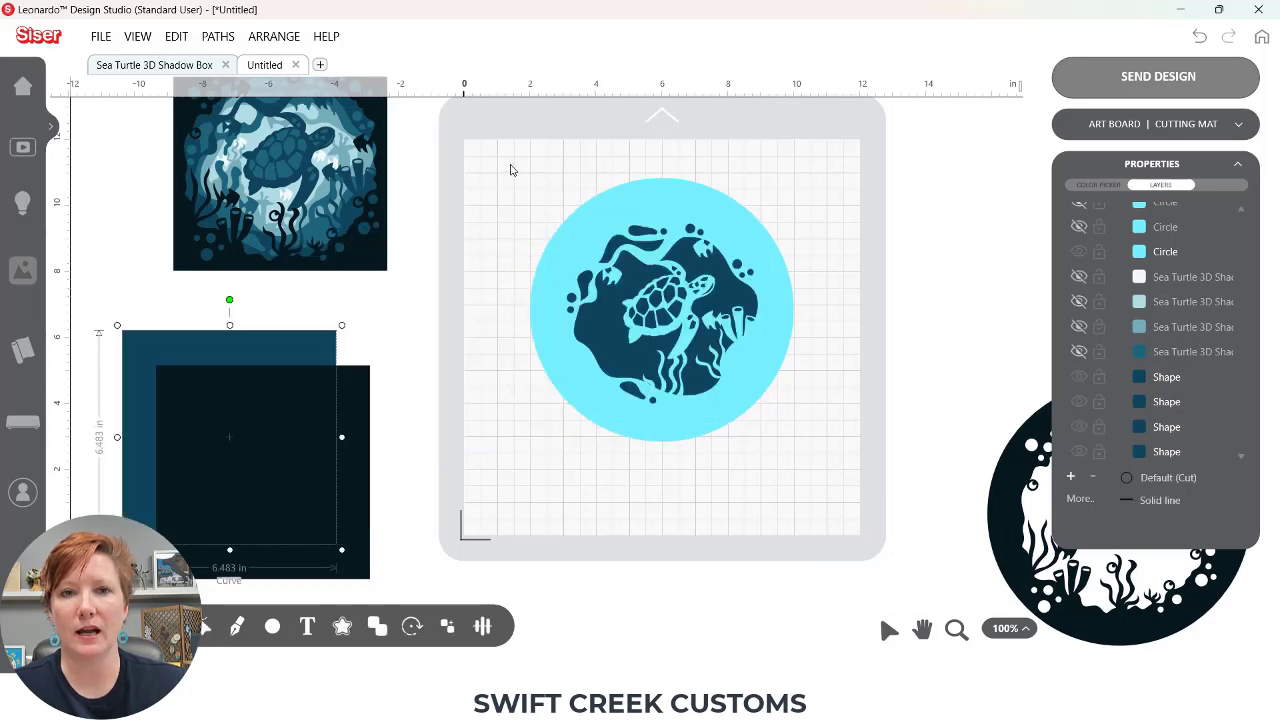
Step: Combine the circle and turtle pieces into one cut-out shape
left_click_drag(511, 168, 828, 502)
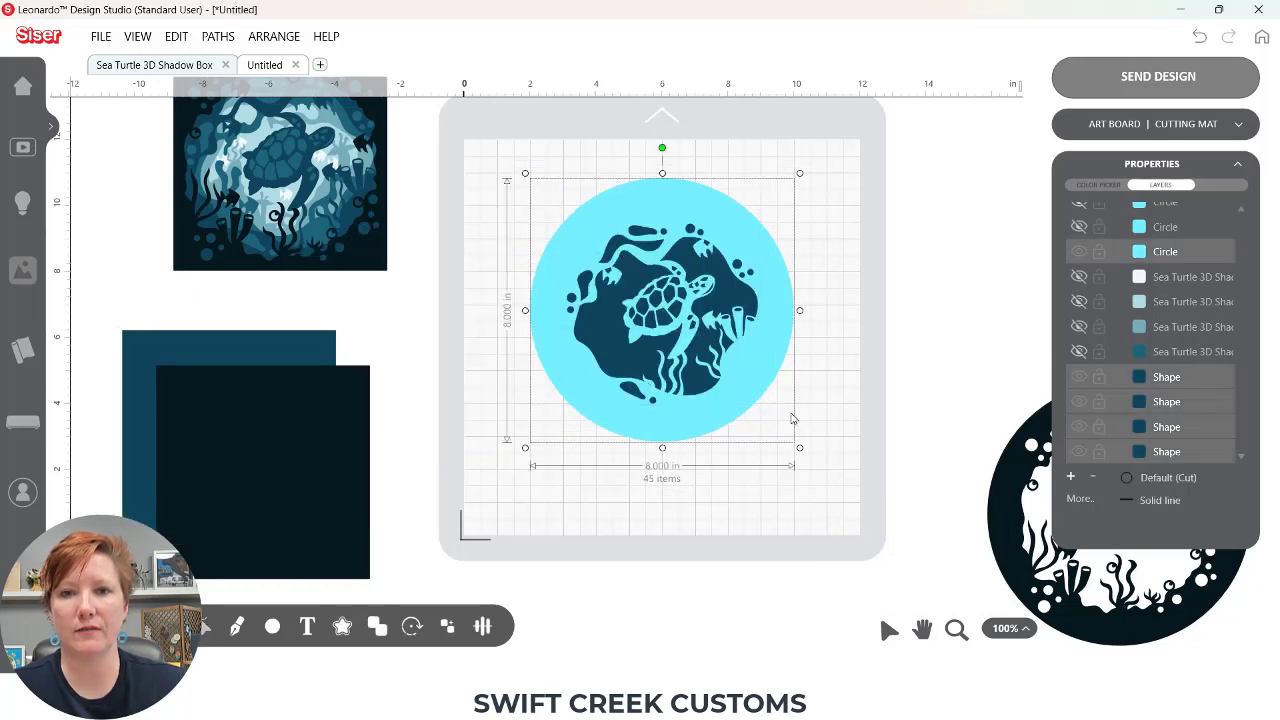
right_click(751, 383)
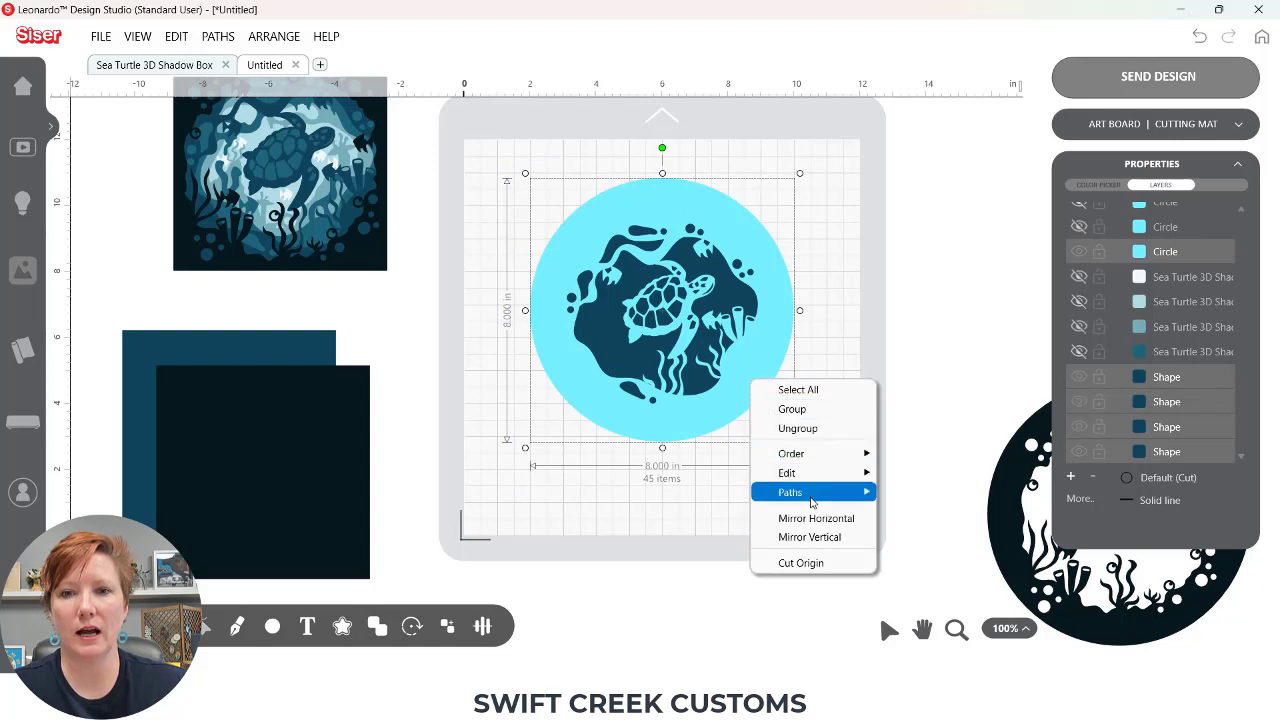
mouse_move(812, 496)
left_click(922, 519)
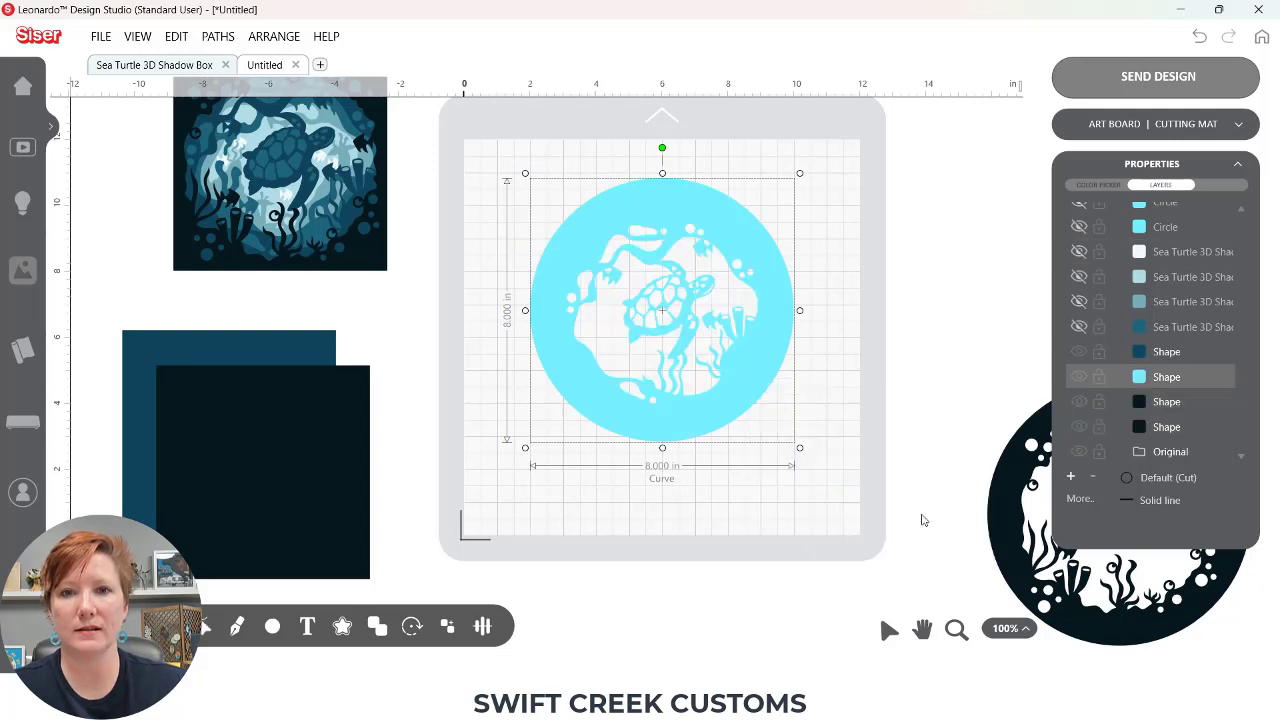
Step: Colour the circle #10455A from the teal square and stack it right of the mat
left_click(1092, 188)
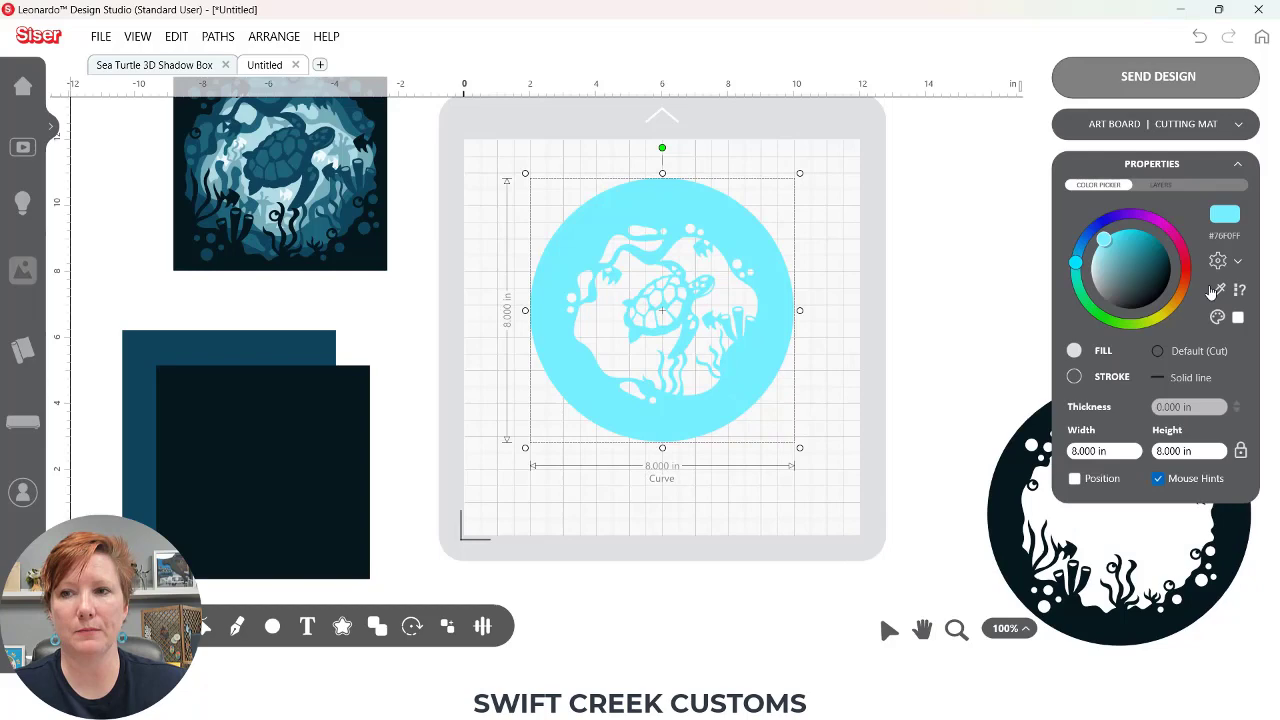
left_click(1218, 290)
left_click(316, 341)
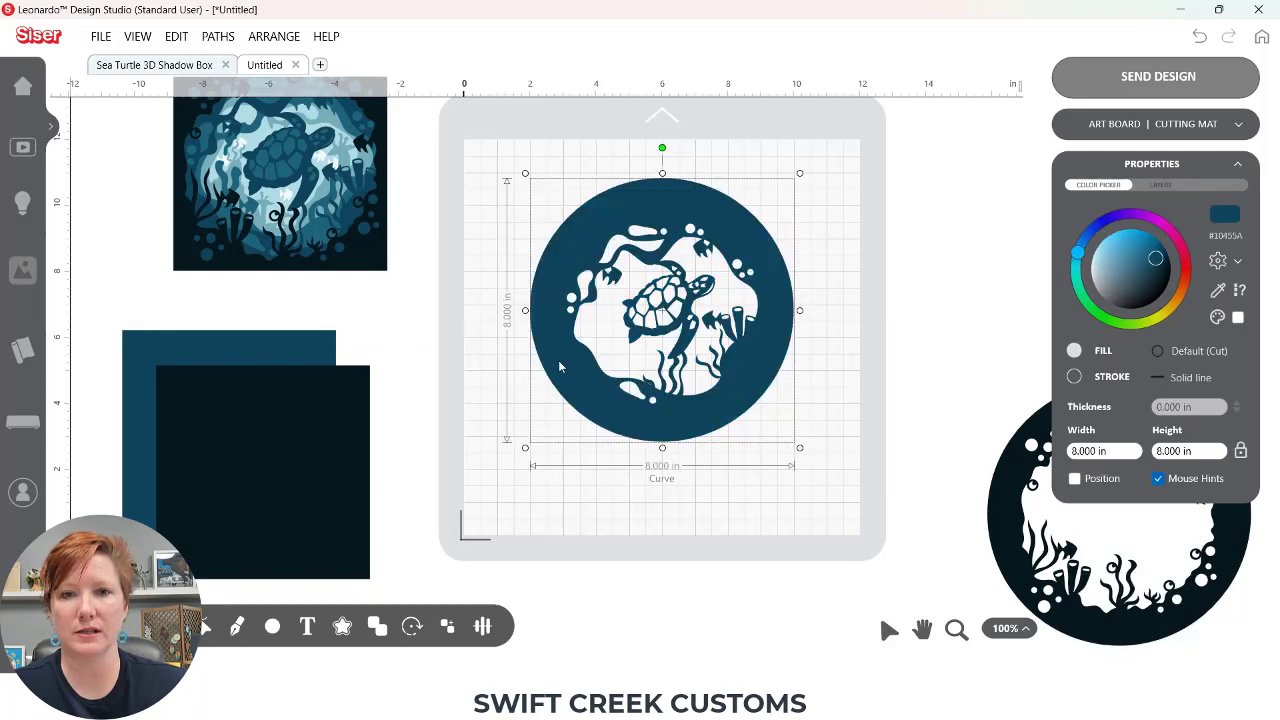
left_click_drag(552, 335, 971, 535)
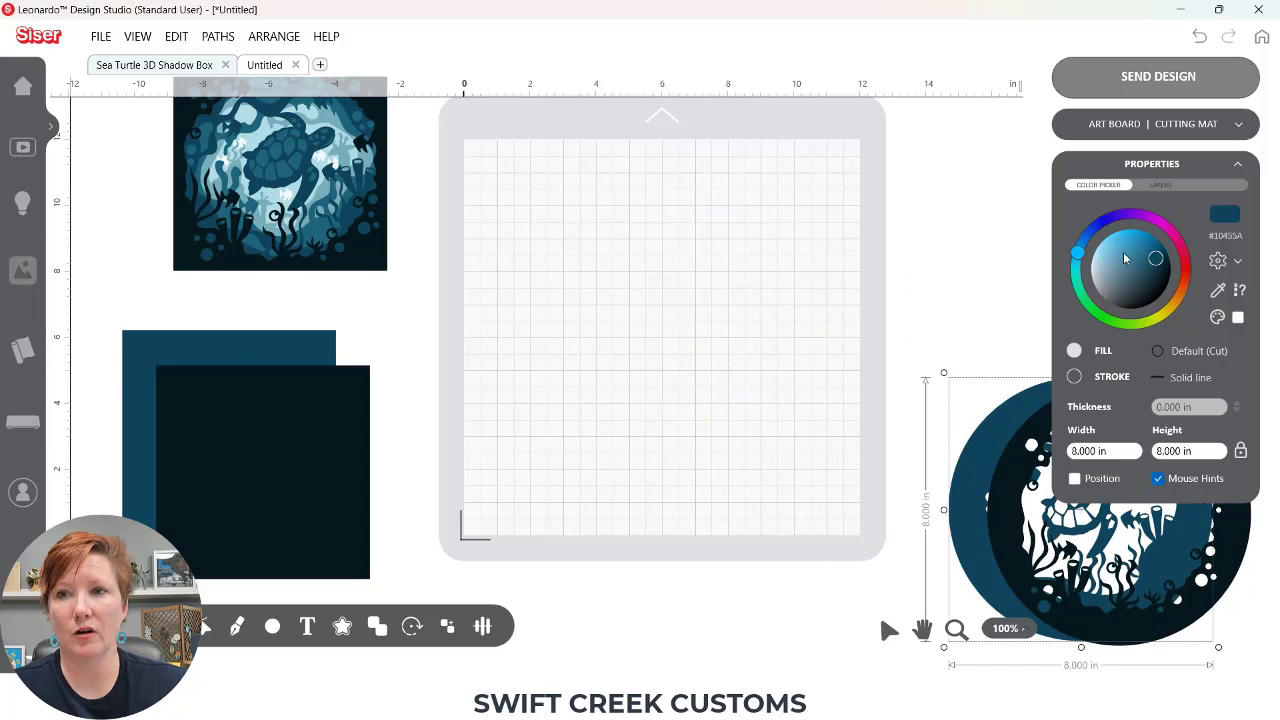
left_click(1160, 185)
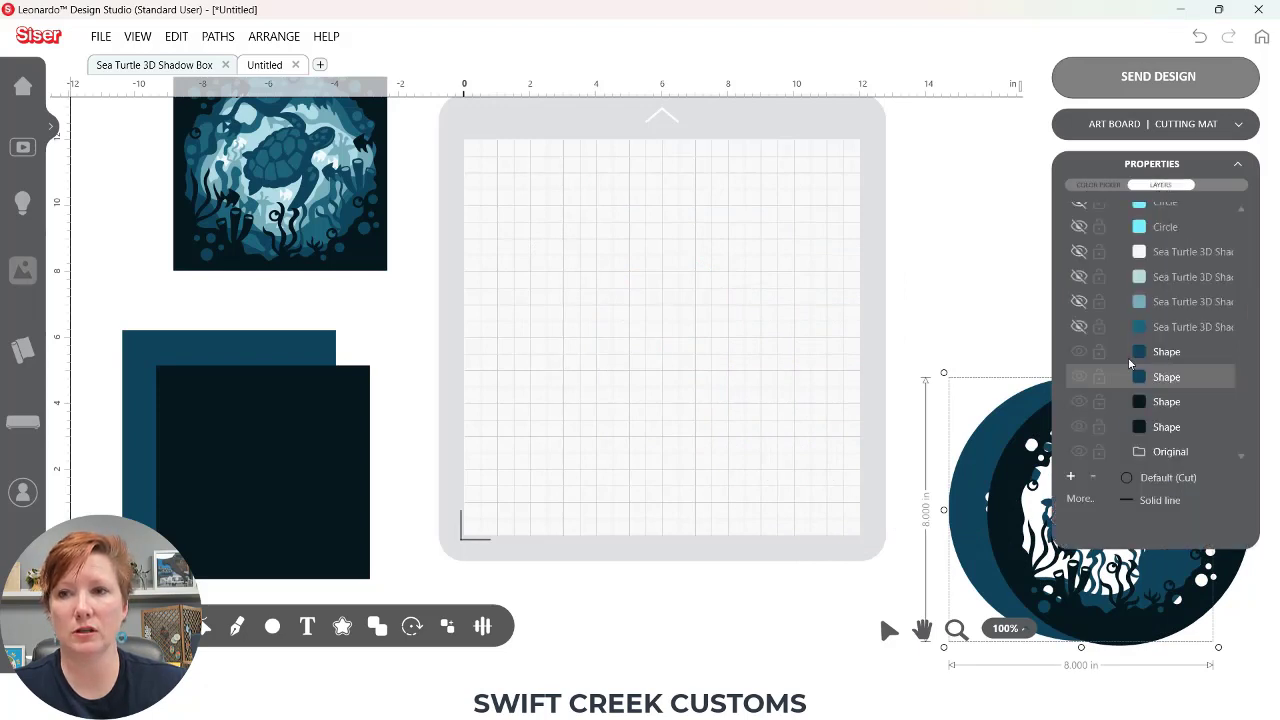
Step: Show the Sea Turtle square and a light-blue circle, break the square's paths, and move the outer square left
left_click(1078, 327)
left_click(1078, 228)
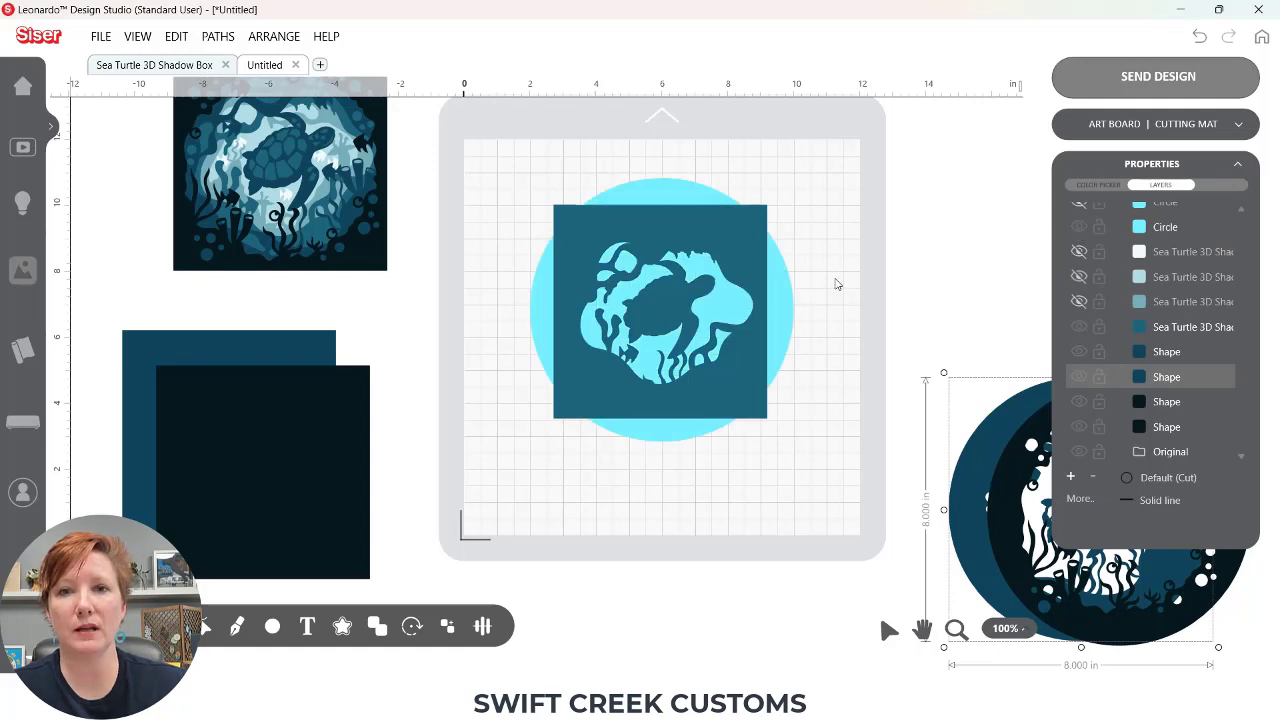
left_click(757, 418)
right_click(757, 418)
left_click(937, 569)
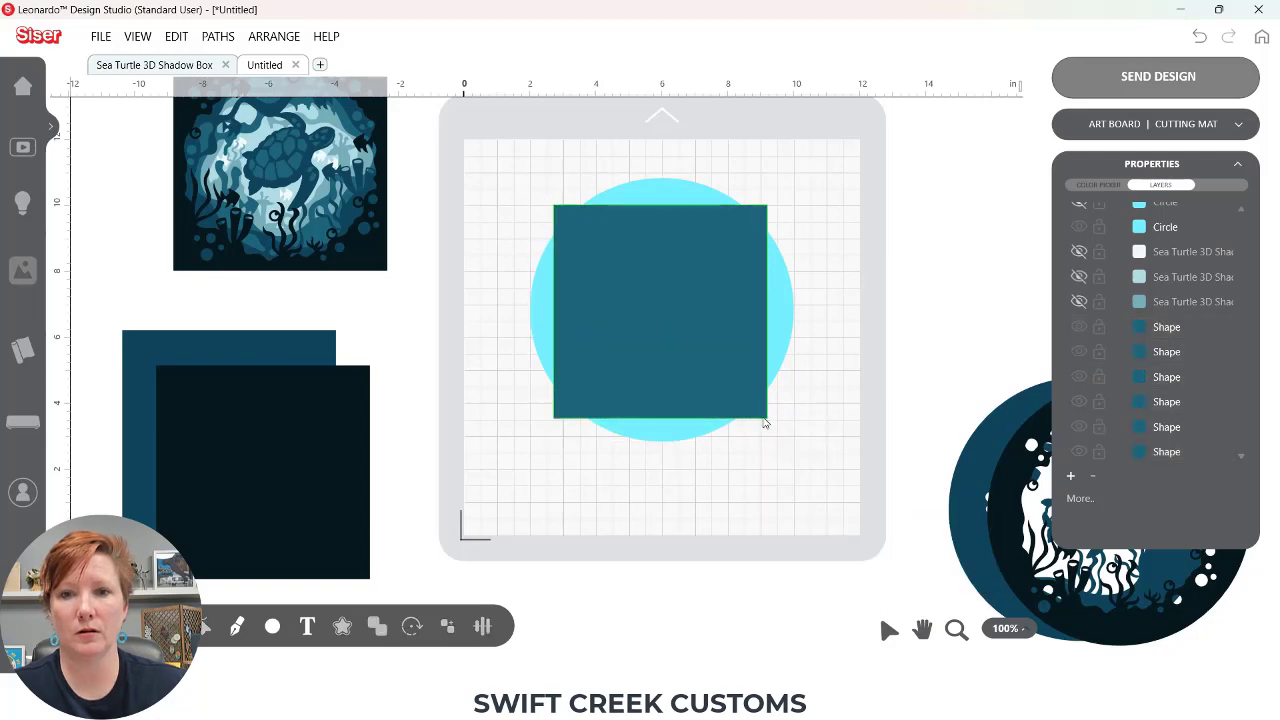
left_click_drag(660, 310, 191, 406)
Step: Combine the circle with the turtle shapes, colour it dark teal, and move it onto the right stack
left_click(680, 372)
right_click(710, 372)
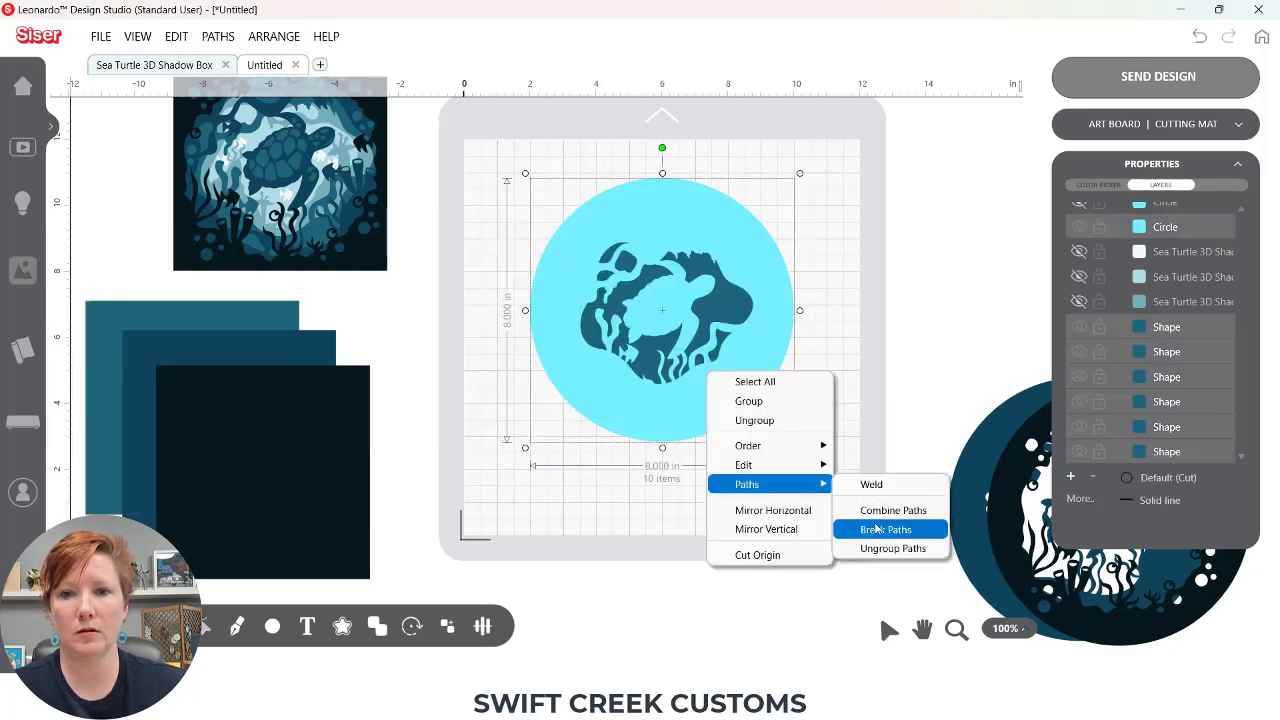
left_click(880, 528)
left_click(1098, 184)
left_click(1217, 289)
left_click(234, 320)
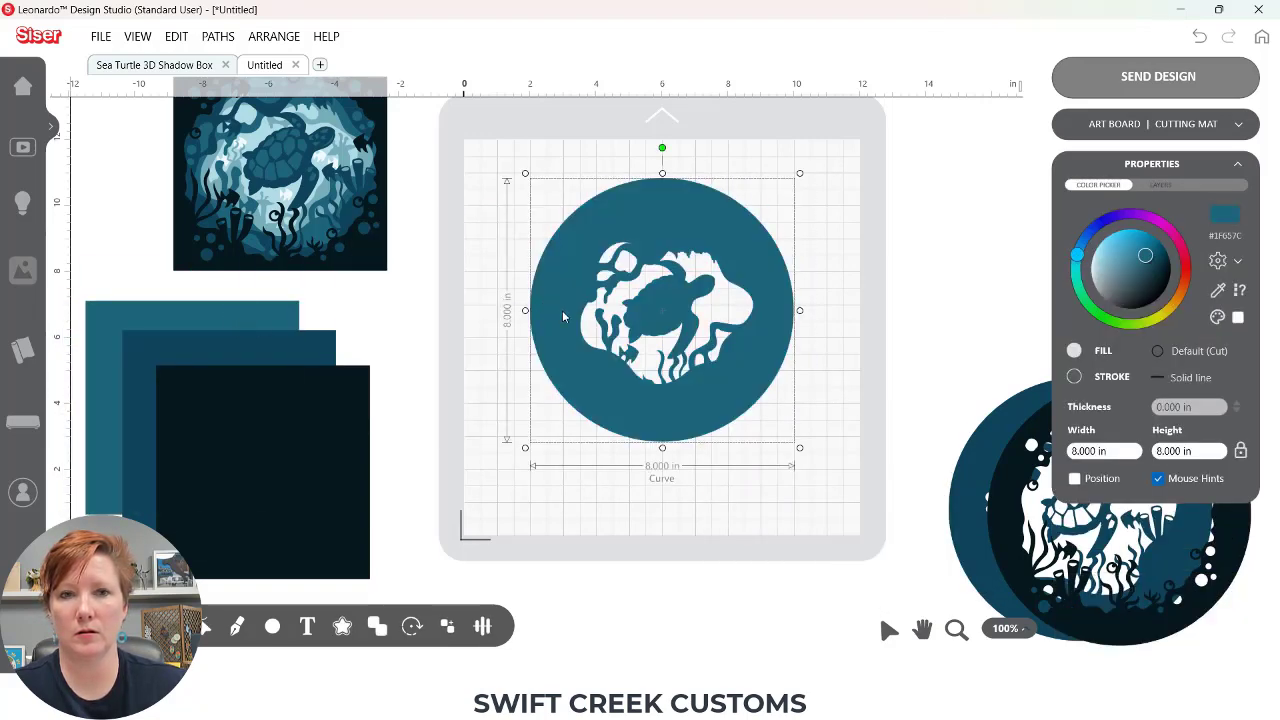
left_click_drag(563, 317, 948, 507)
left_click(1160, 184)
Step: Show the next light-teal square and light-blue circle layers and break the square from its inner shape
left_click(1079, 276)
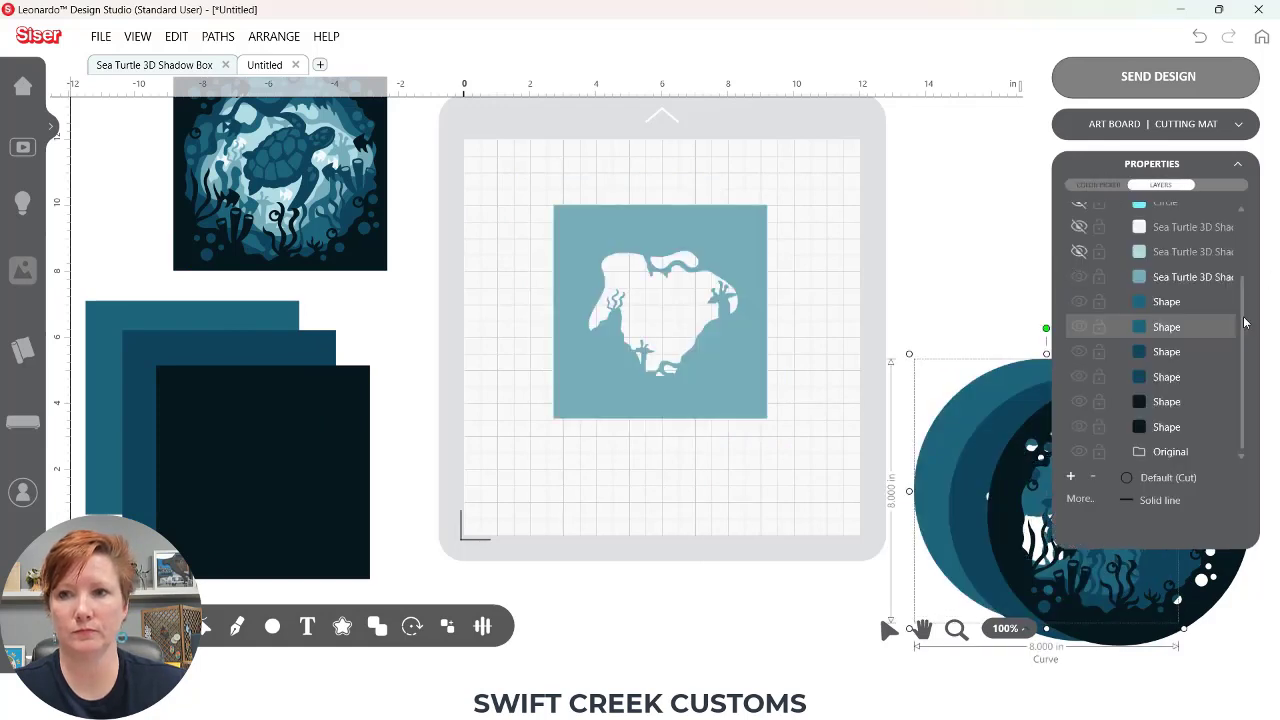
scroll(1245, 322, "up", 3)
left_click(1079, 275)
left_click(1165, 275)
left_click(1190, 350)
right_click(762, 413)
mouse_move(800, 523)
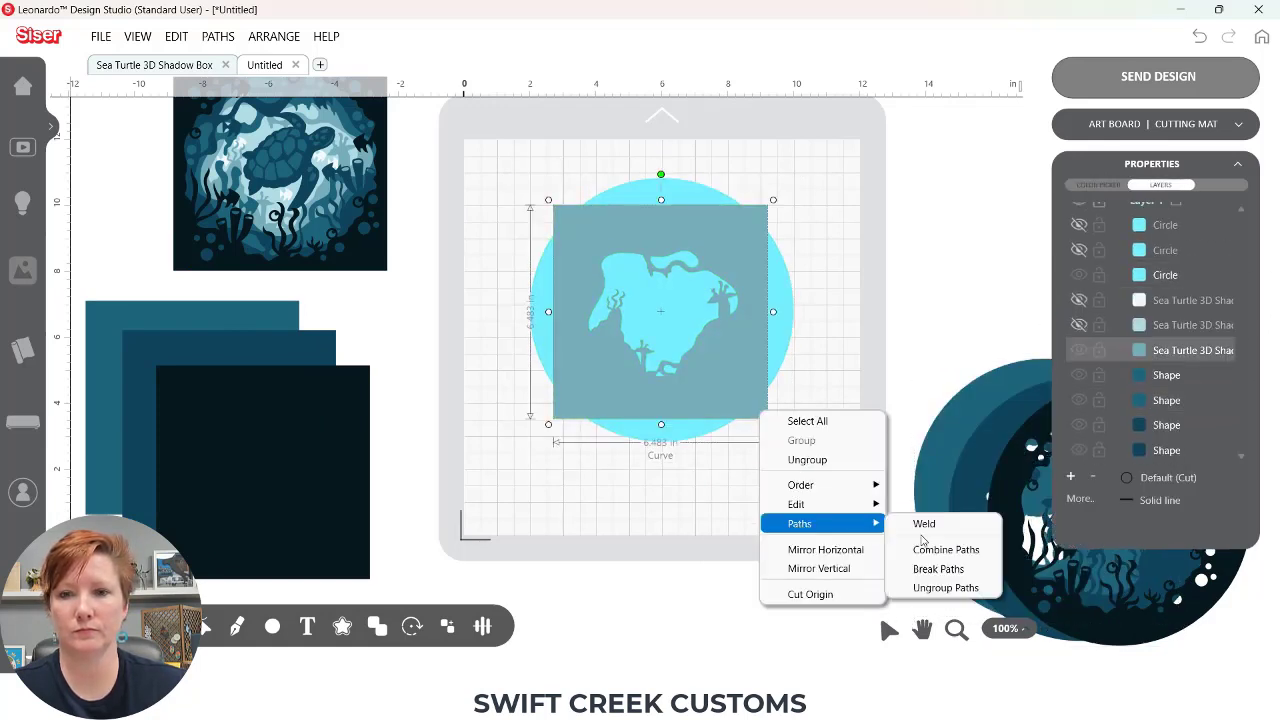
left_click(930, 546)
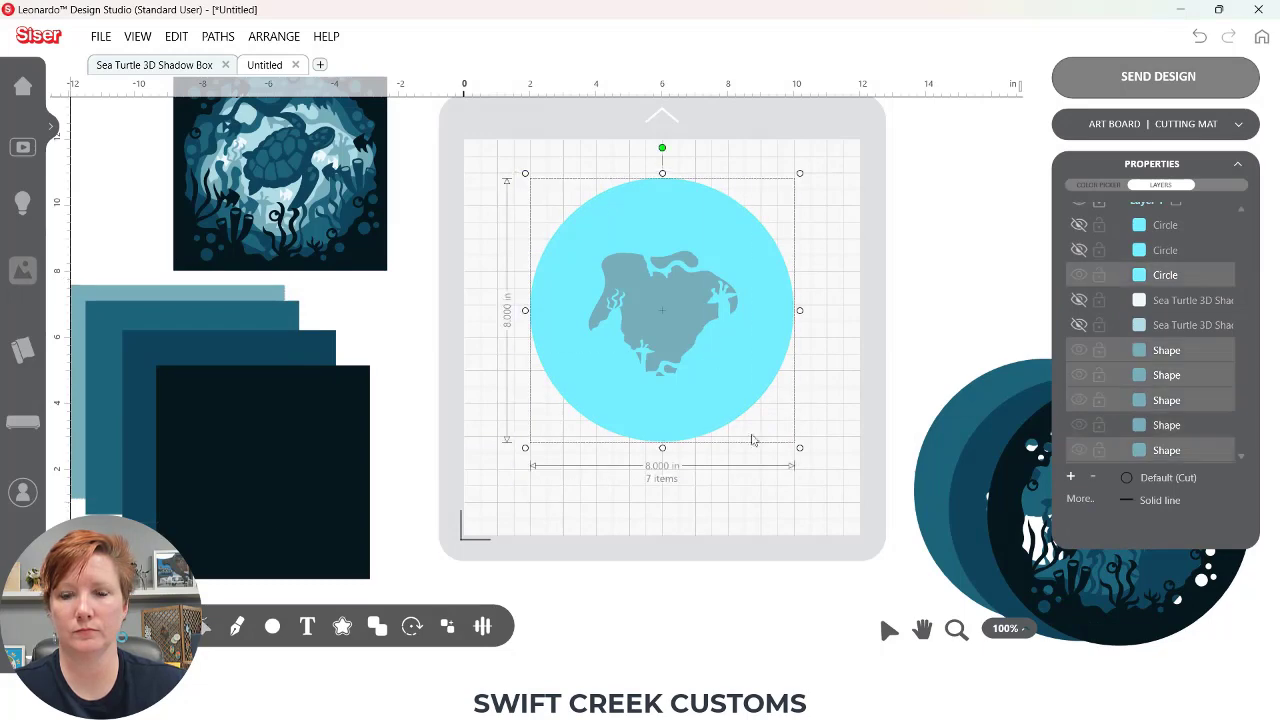
Step: Cut the shape out of the circle, colour it teal from the square, and move it onto the right stack
right_click(724, 411)
left_click(935, 547)
left_click(1096, 185)
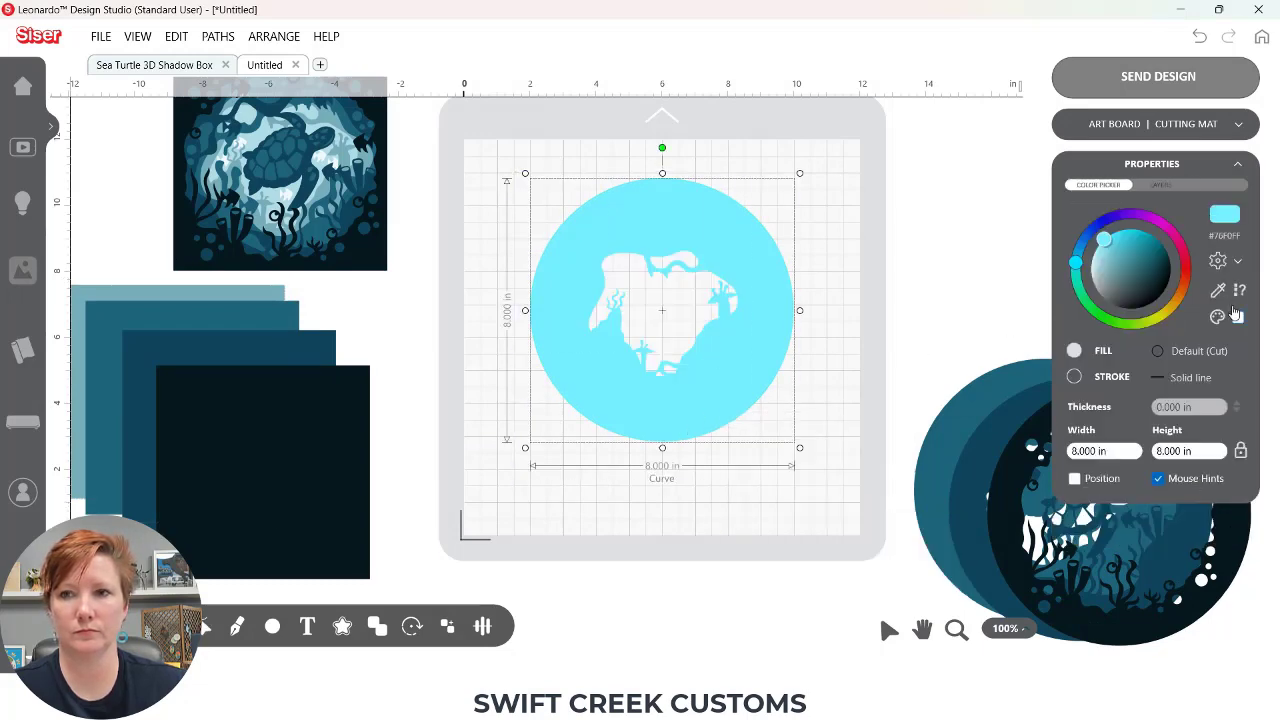
left_click(1236, 315)
left_click(277, 277)
left_click_drag(700, 400, 1061, 573)
left_click(1160, 185)
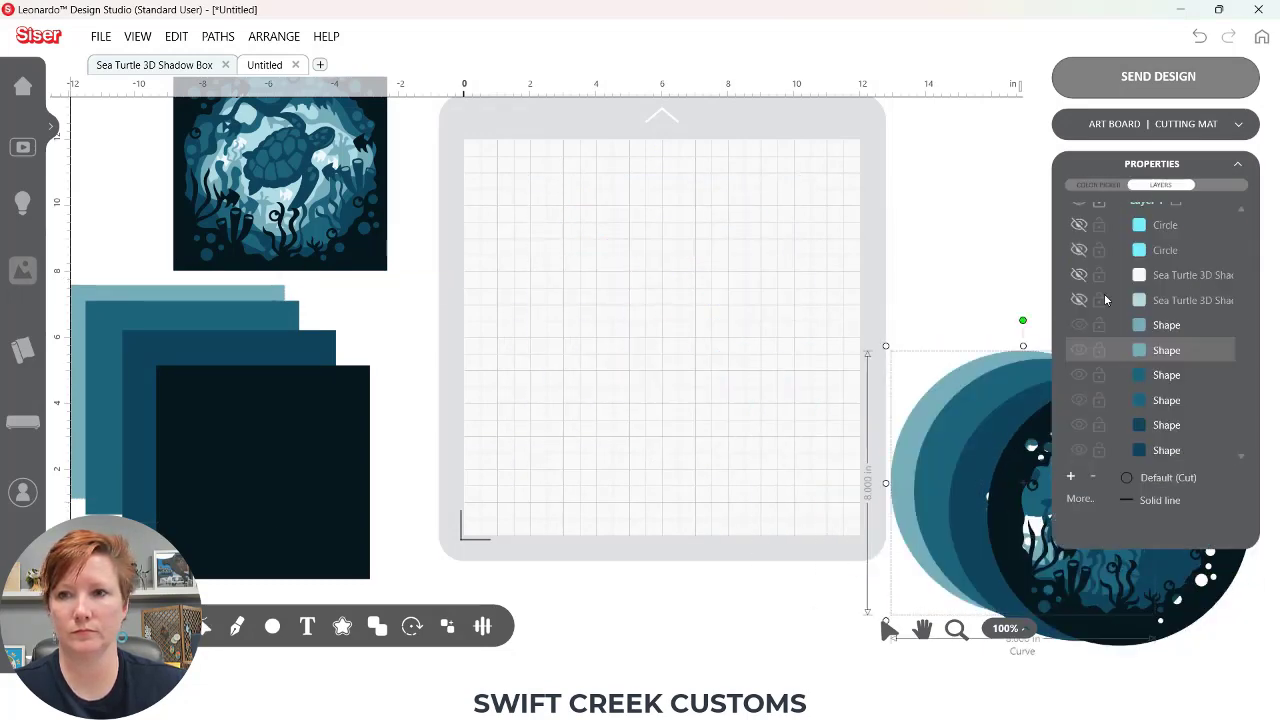
Step: Show the pale square and next circle layers, break the square's paths, and move it to the left stack
left_click(1079, 300)
left_click(1079, 250)
right_click(757, 418)
mouse_move(800, 527)
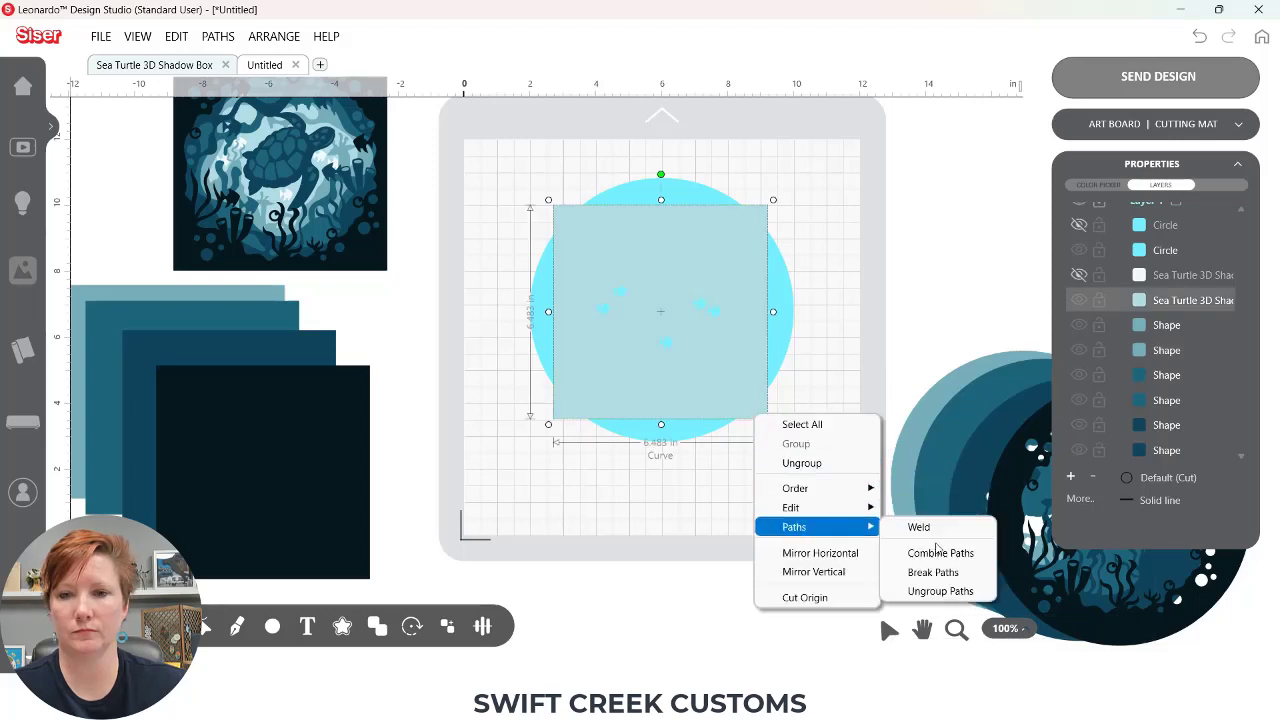
left_click(800, 463)
left_click_drag(691, 408, 188, 485)
Step: Cut the shapes out of the circle, colour it pale blue, and stack it right, then show the white square layer
left_click(717, 412)
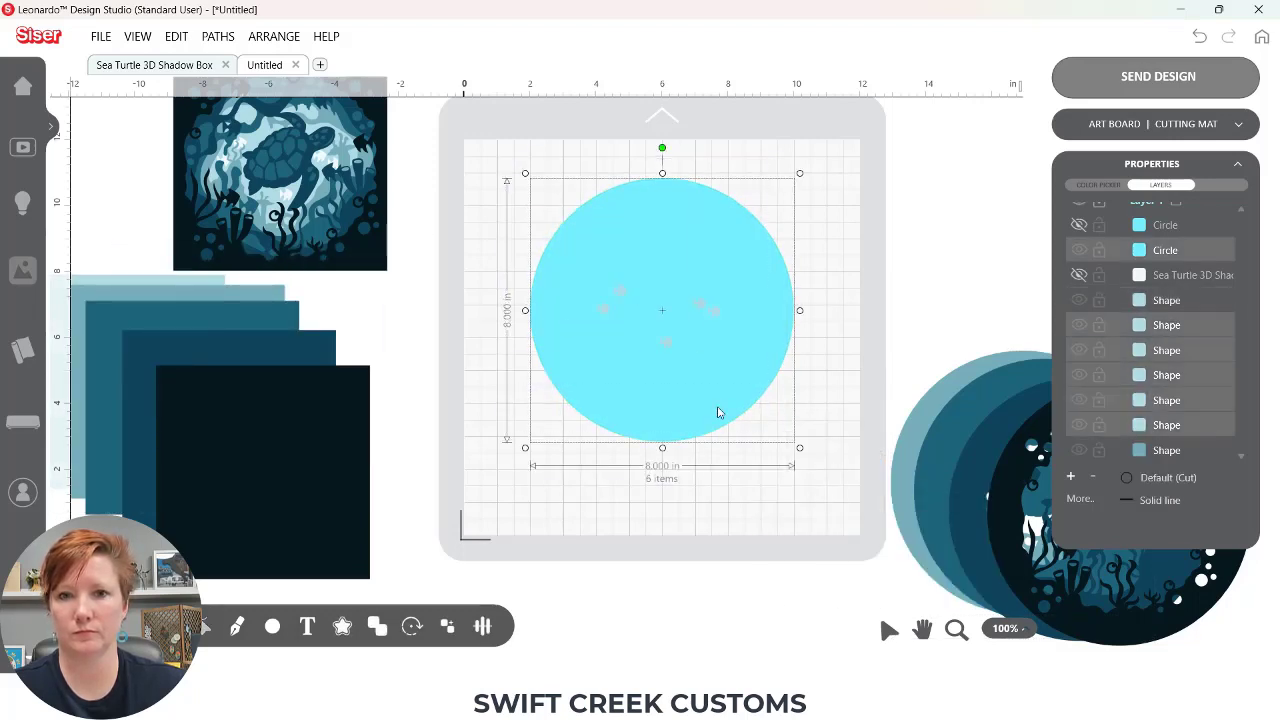
right_click(717, 412)
mouse_move(760, 520)
left_click(951, 527)
left_click_drag(720, 406, 747, 483)
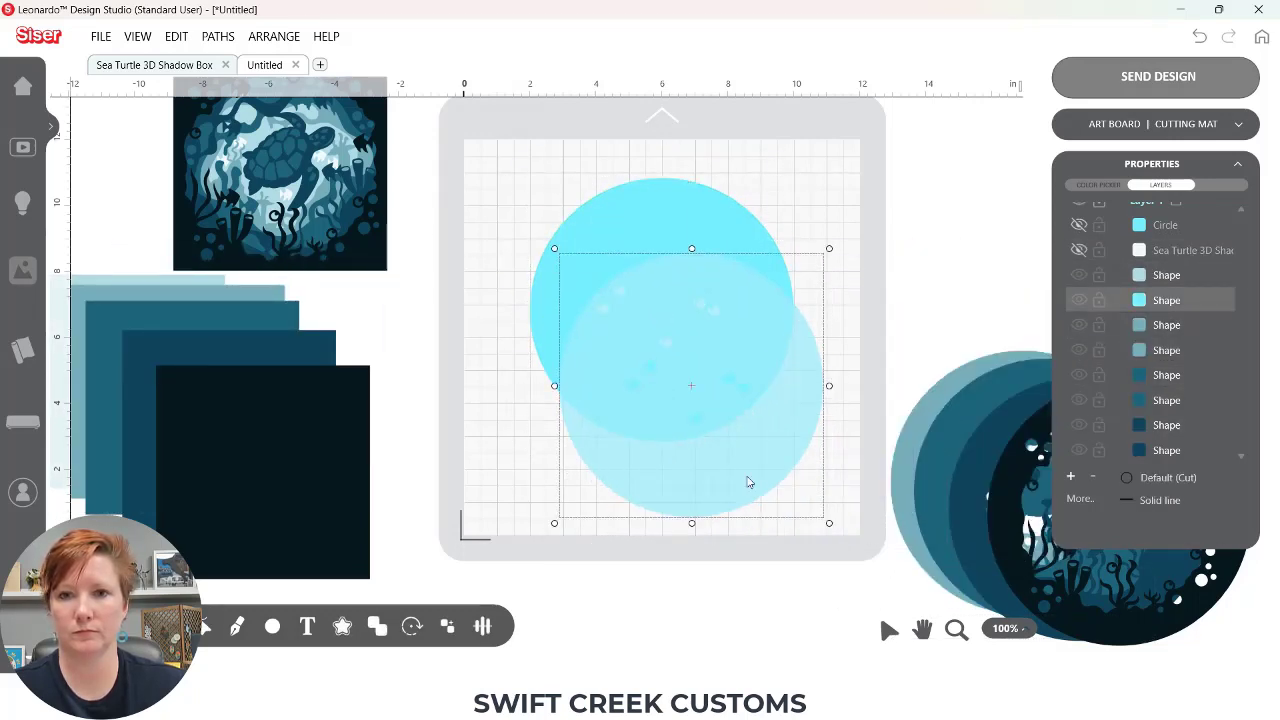
left_click(1098, 184)
left_click(1214, 291)
left_click(147, 290)
left_click_drag(691, 340, 992, 452)
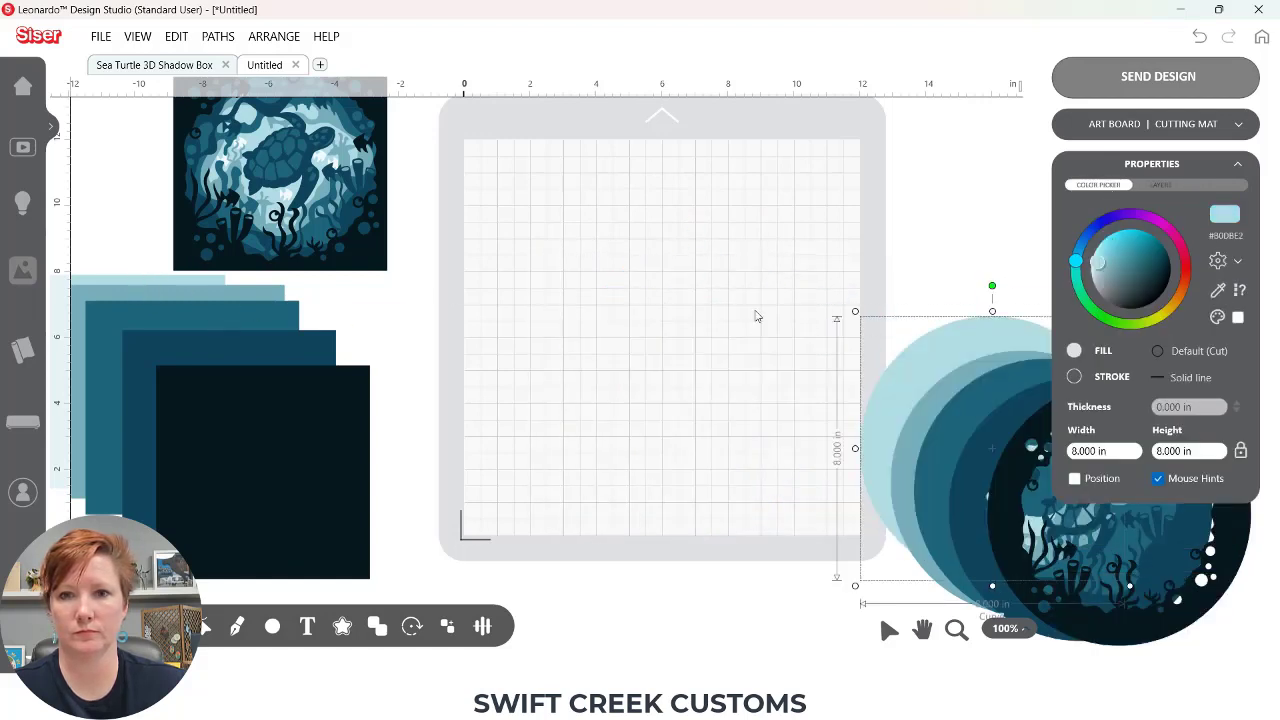
left_click(1160, 184)
left_click(1078, 250)
Step: Reveal the last circle, colour it off-white #F1F9FA from the white square, and move the square left
left_click(1078, 225)
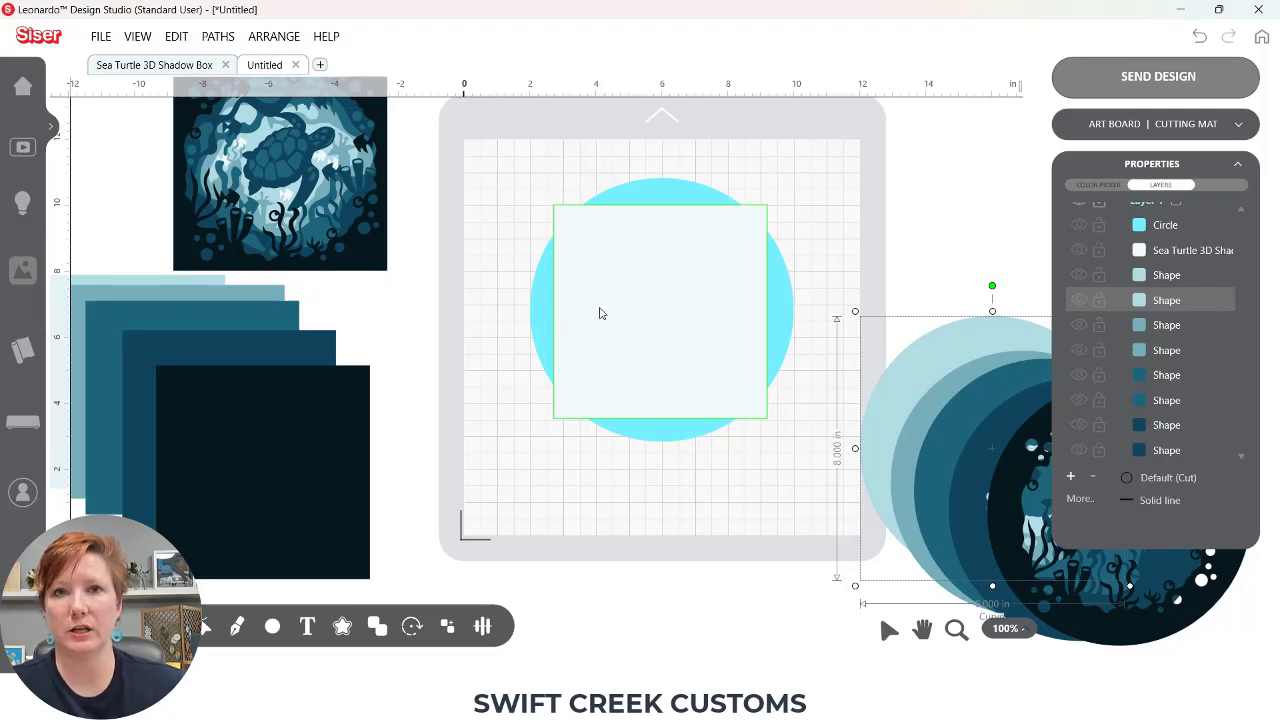
left_click_drag(650, 297, 117, 343)
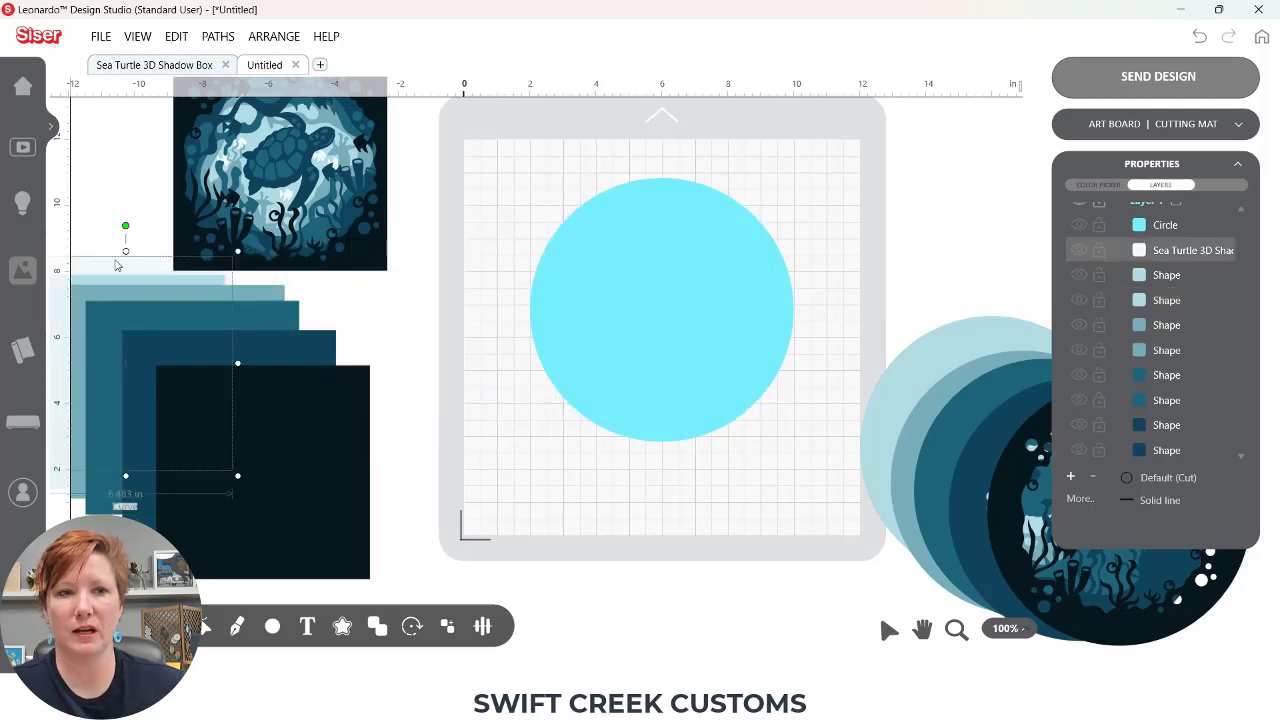
key("ctrl+z")
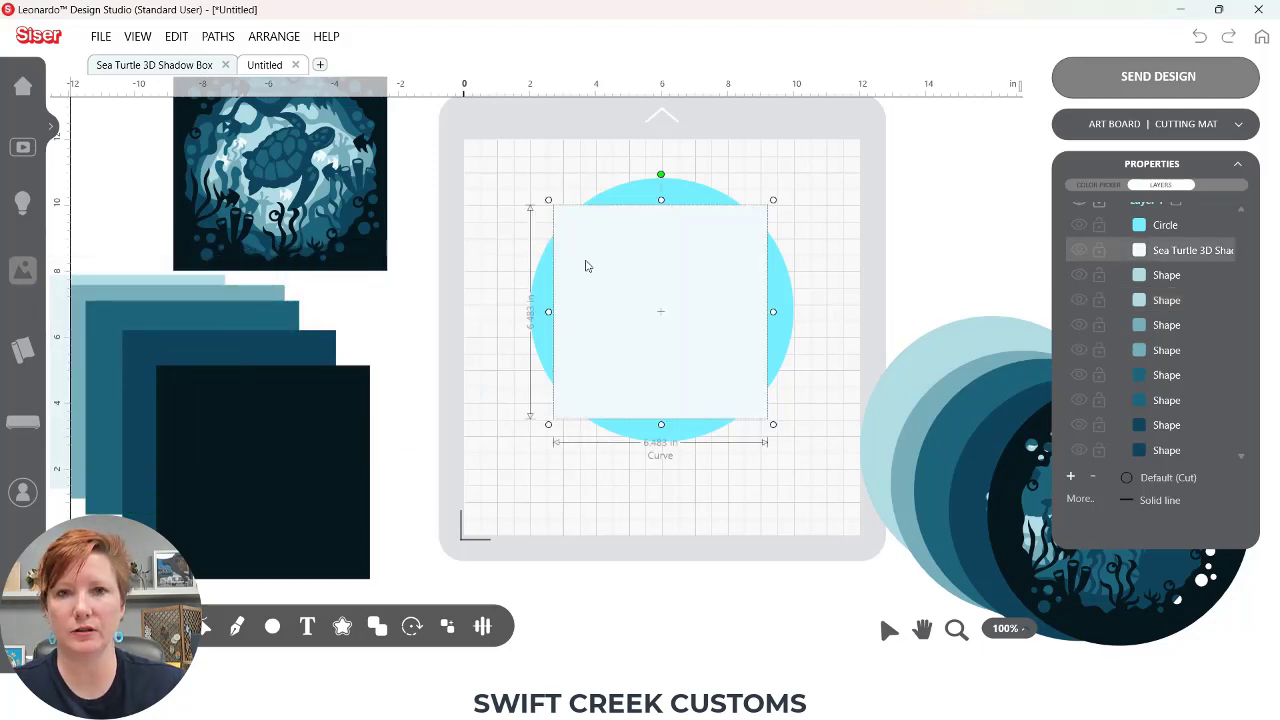
left_click(674, 195)
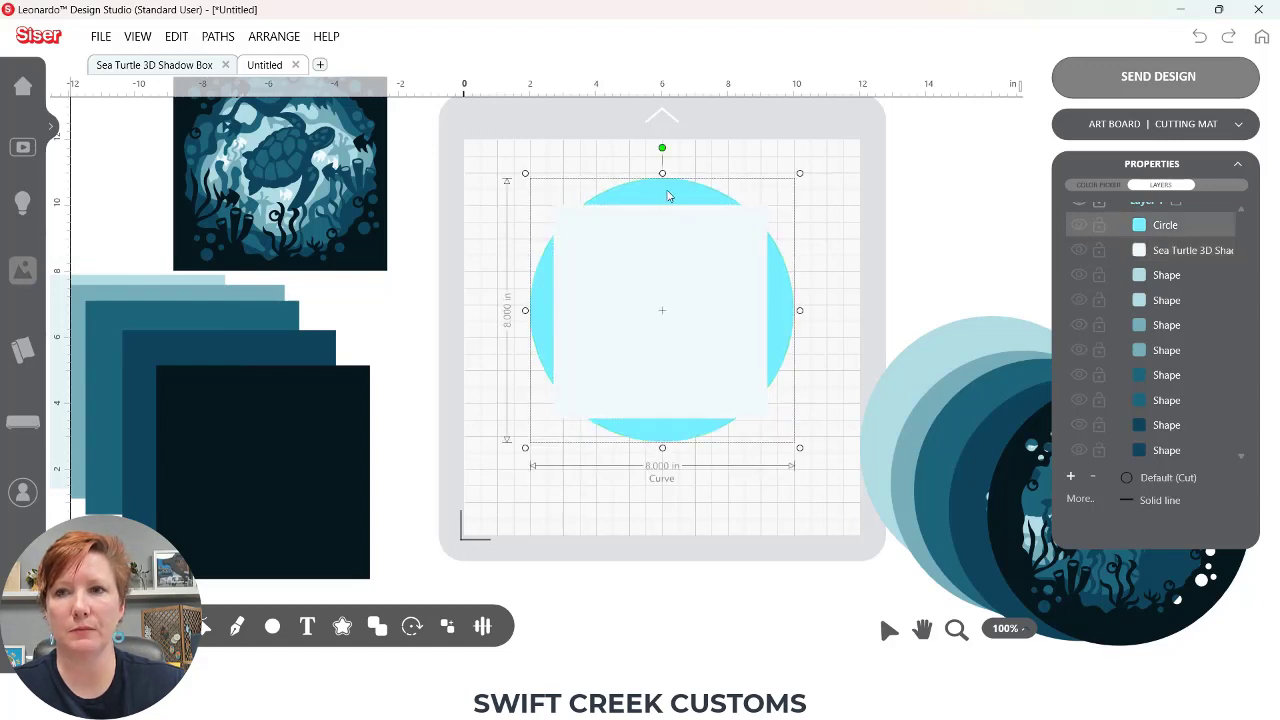
left_click(1100, 185)
left_click(1217, 290)
left_click(716, 300)
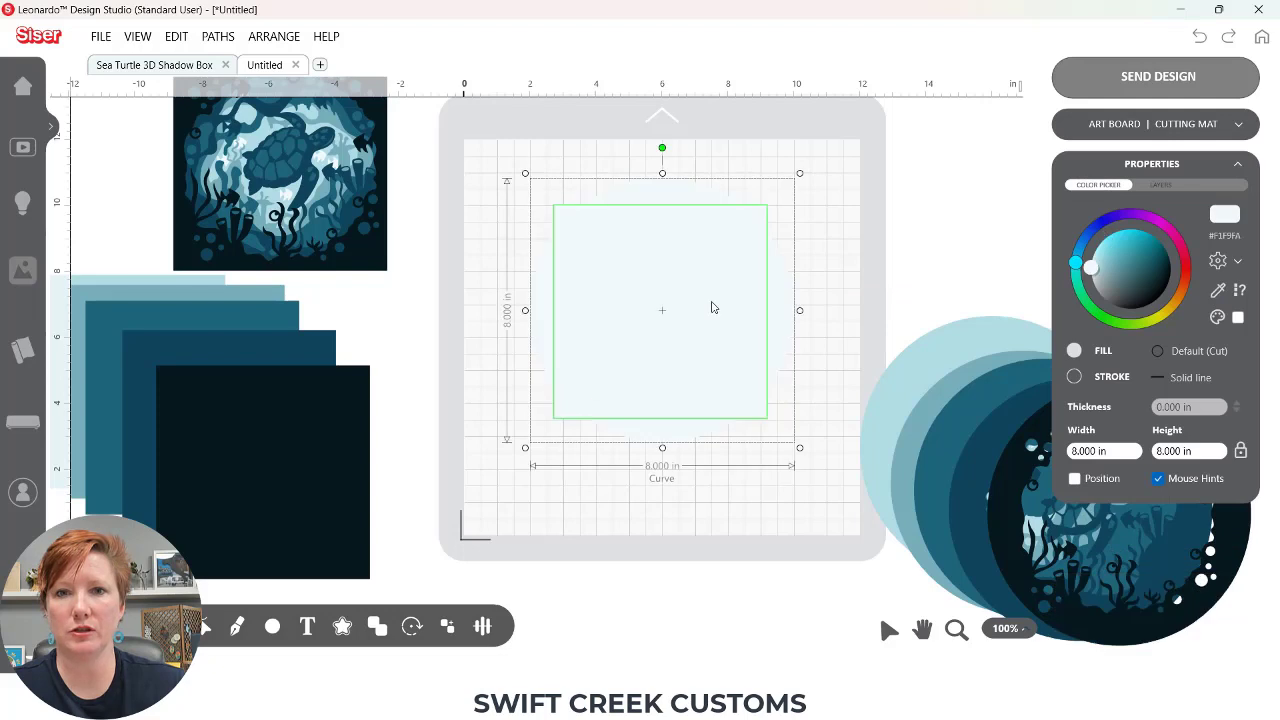
left_click(897, 225)
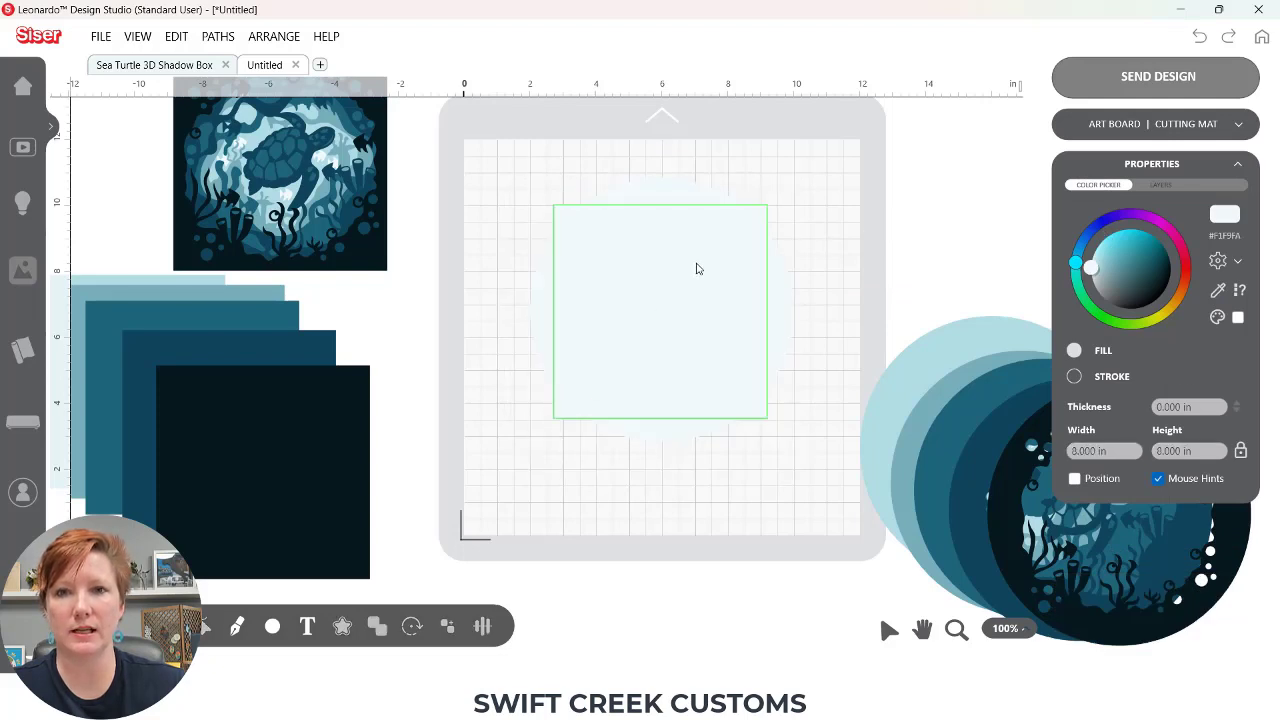
left_click_drag(694, 269, 150, 318)
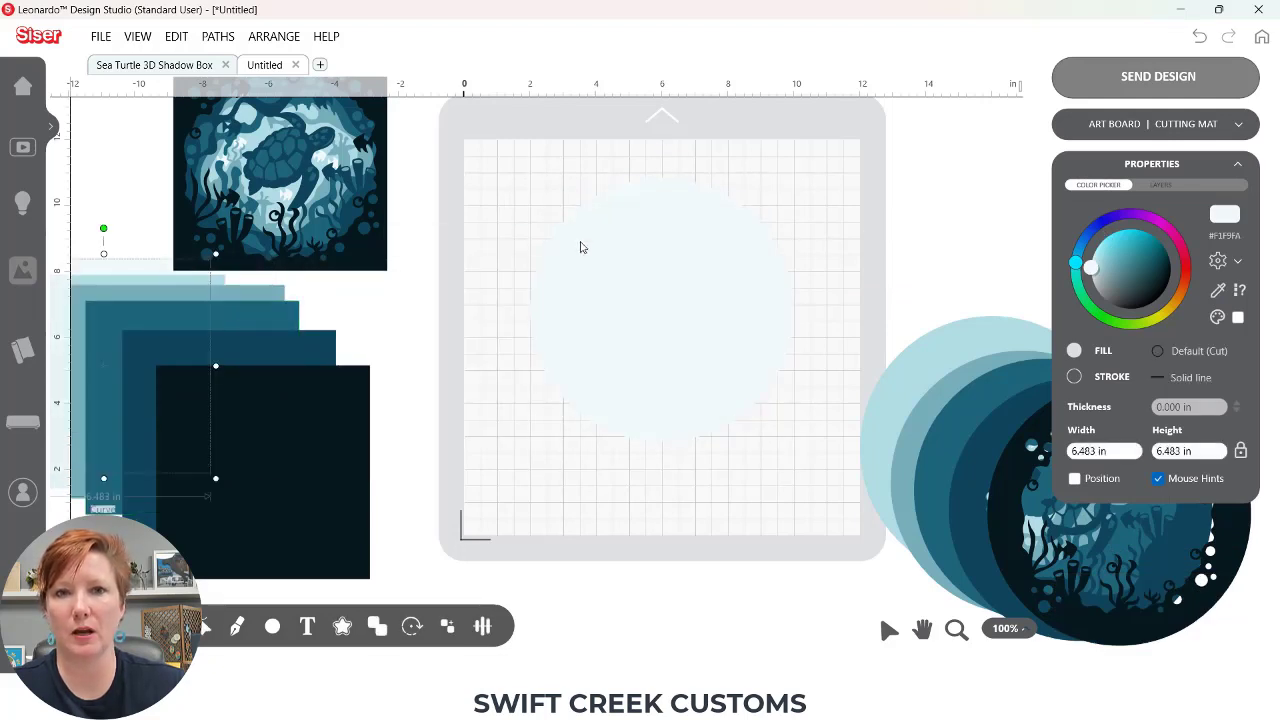
Step: Select all six circles, centre them left-right and top-bottom, and move the stack to the mat's middle
left_click_drag(500, 167, 1228, 642)
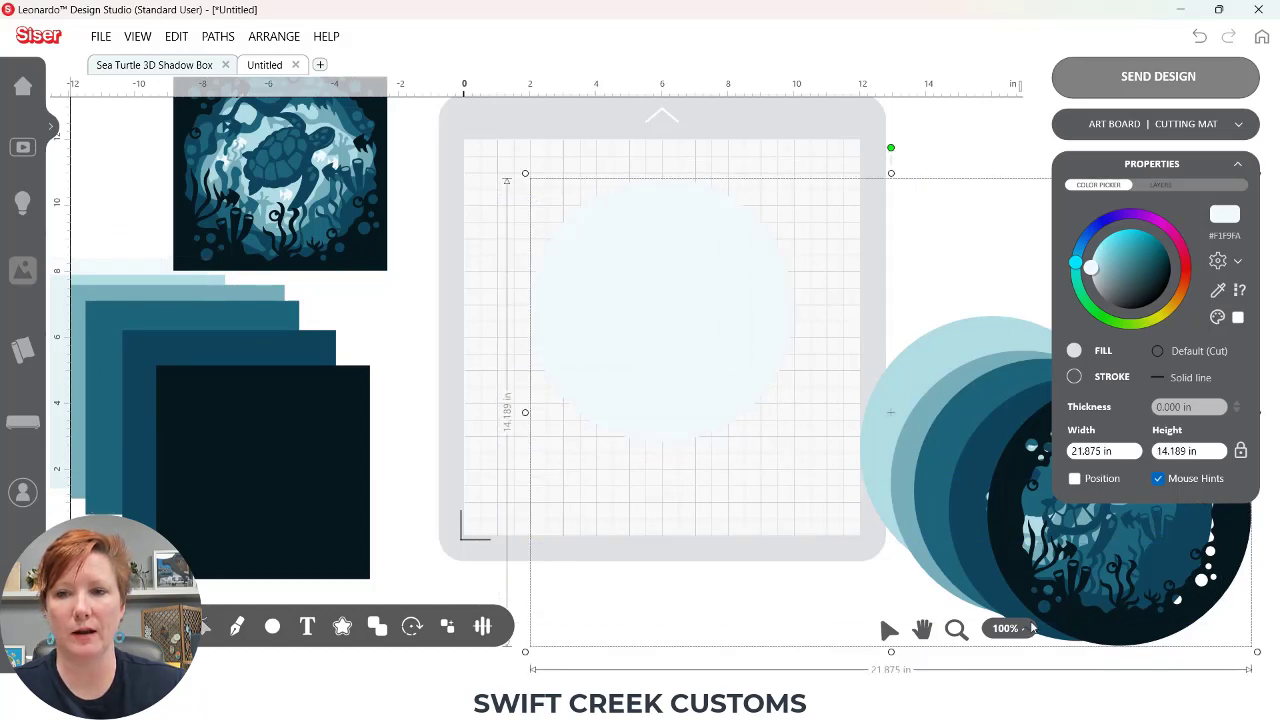
left_click(482, 626)
left_click(526, 588)
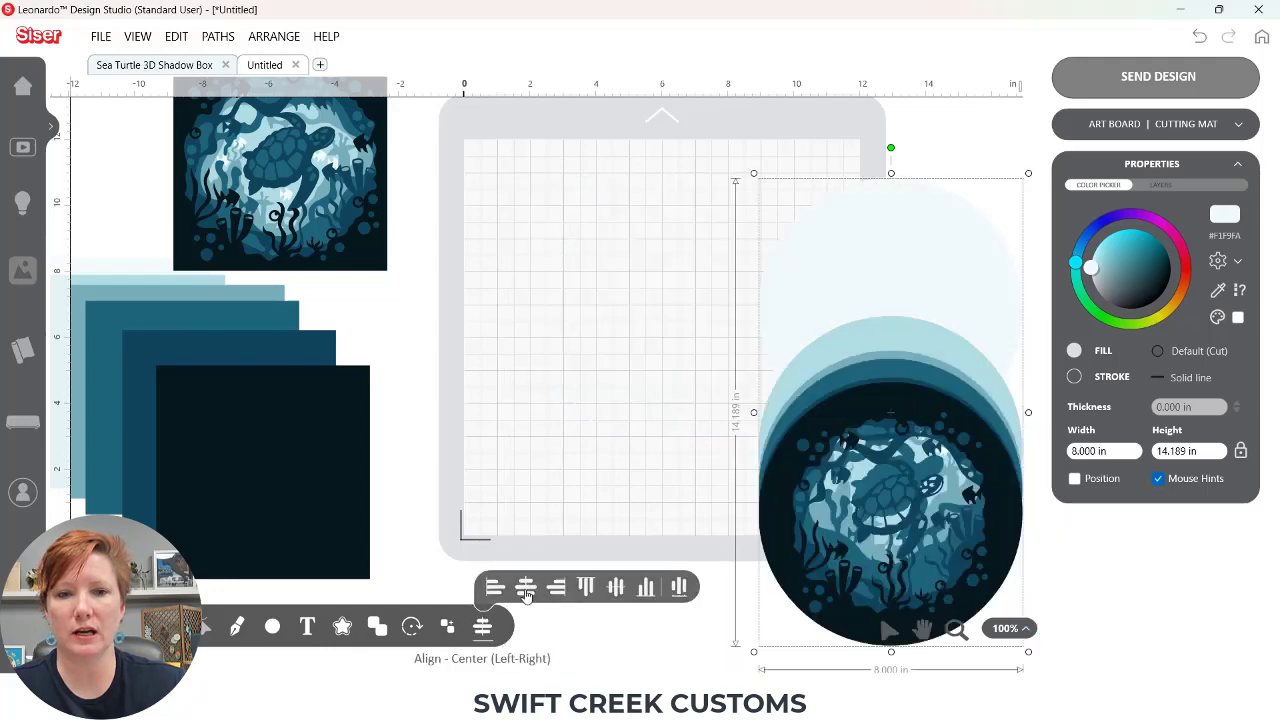
left_click(616, 587)
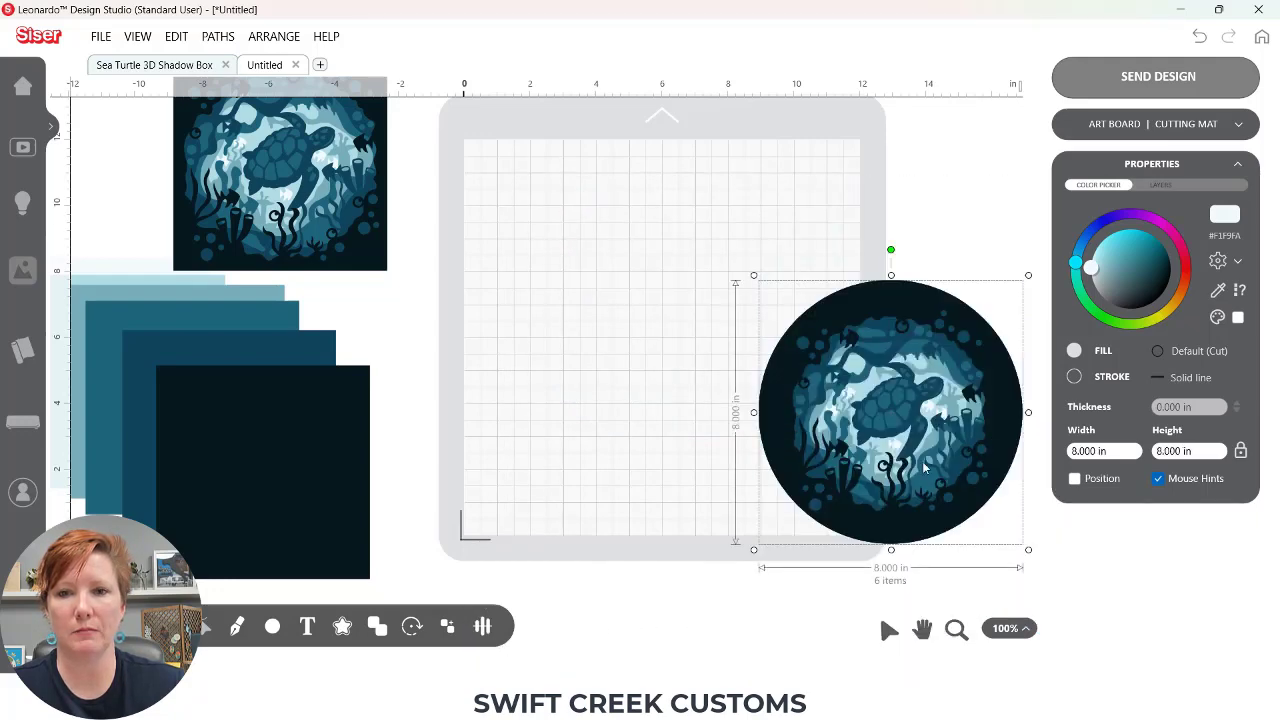
left_click_drag(903, 512, 674, 399)
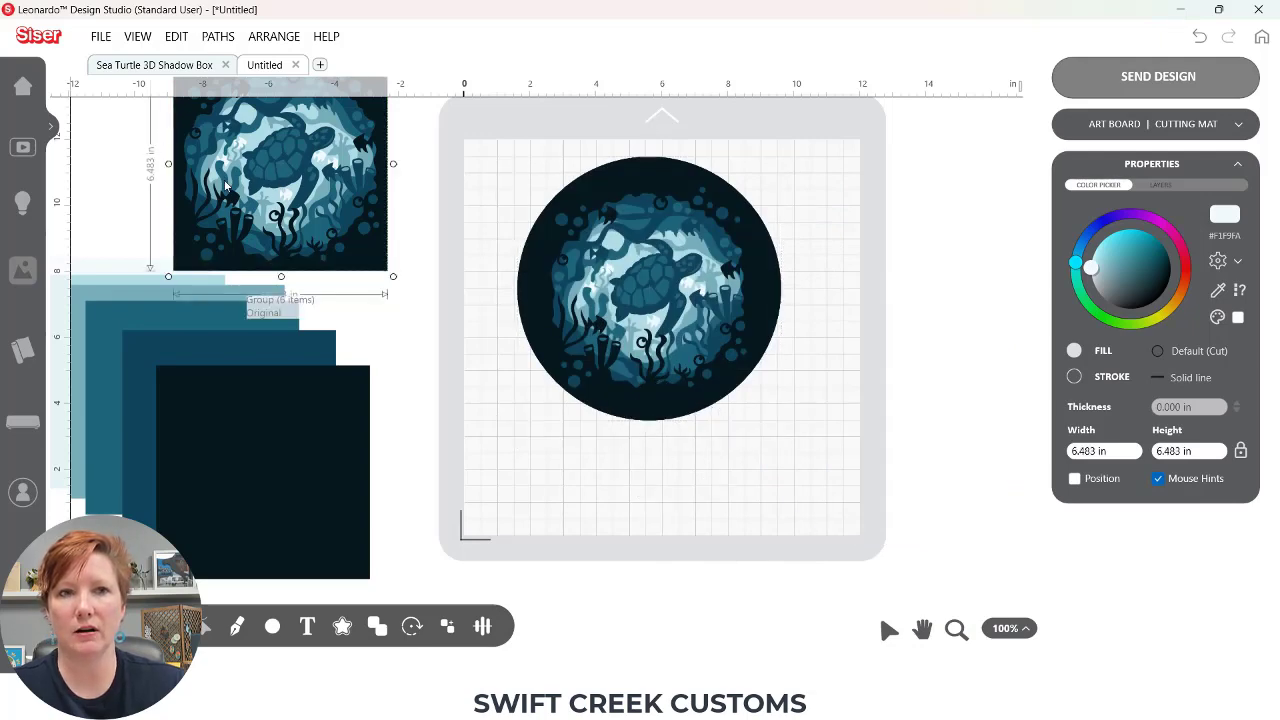
Step: Move the original square Sea Turtle group beside the circle stack and pan to show both designs
left_click_drag(231, 198, 876, 307)
left_click_drag(863, 455, 732, 447)
key("Escape")
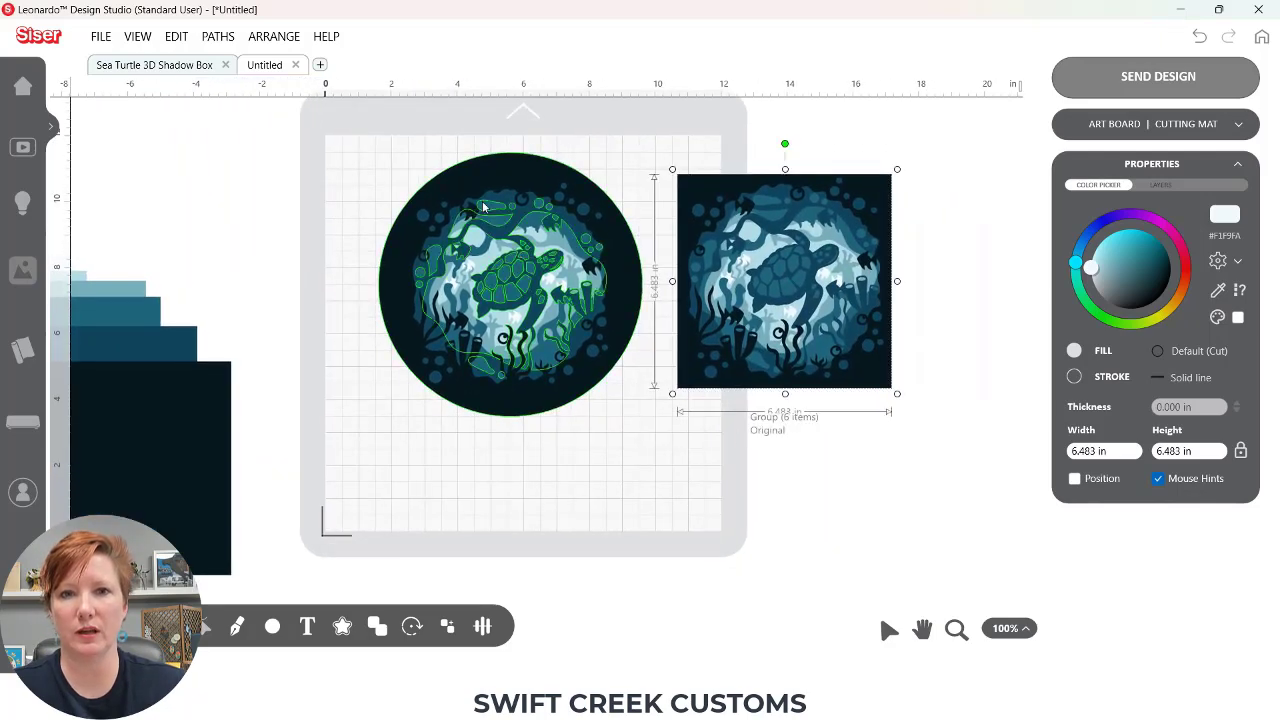